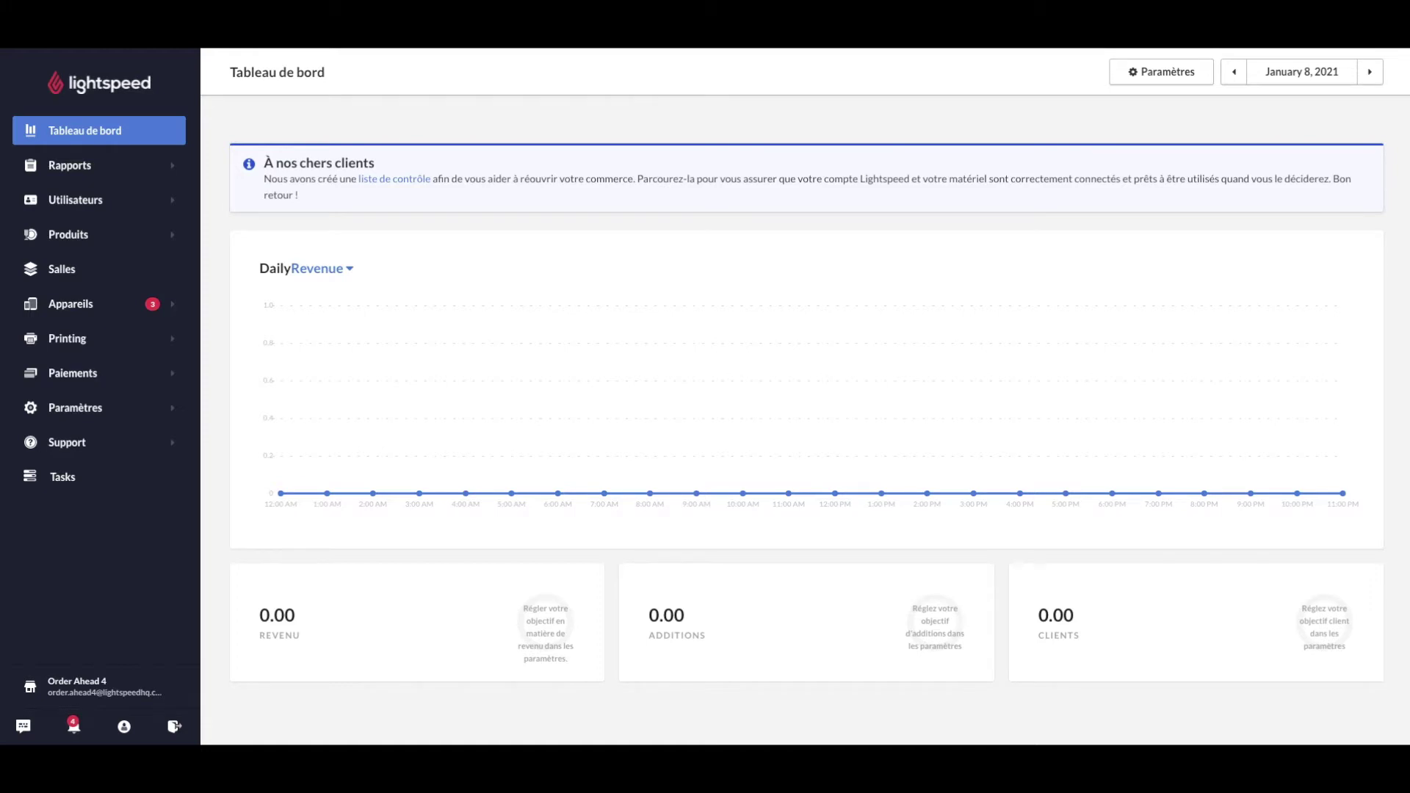
Step: Create a shortcut category named "OrderAhead Diner" in the product categories
{"action": "left_click", "coordinate": [78, 235]}
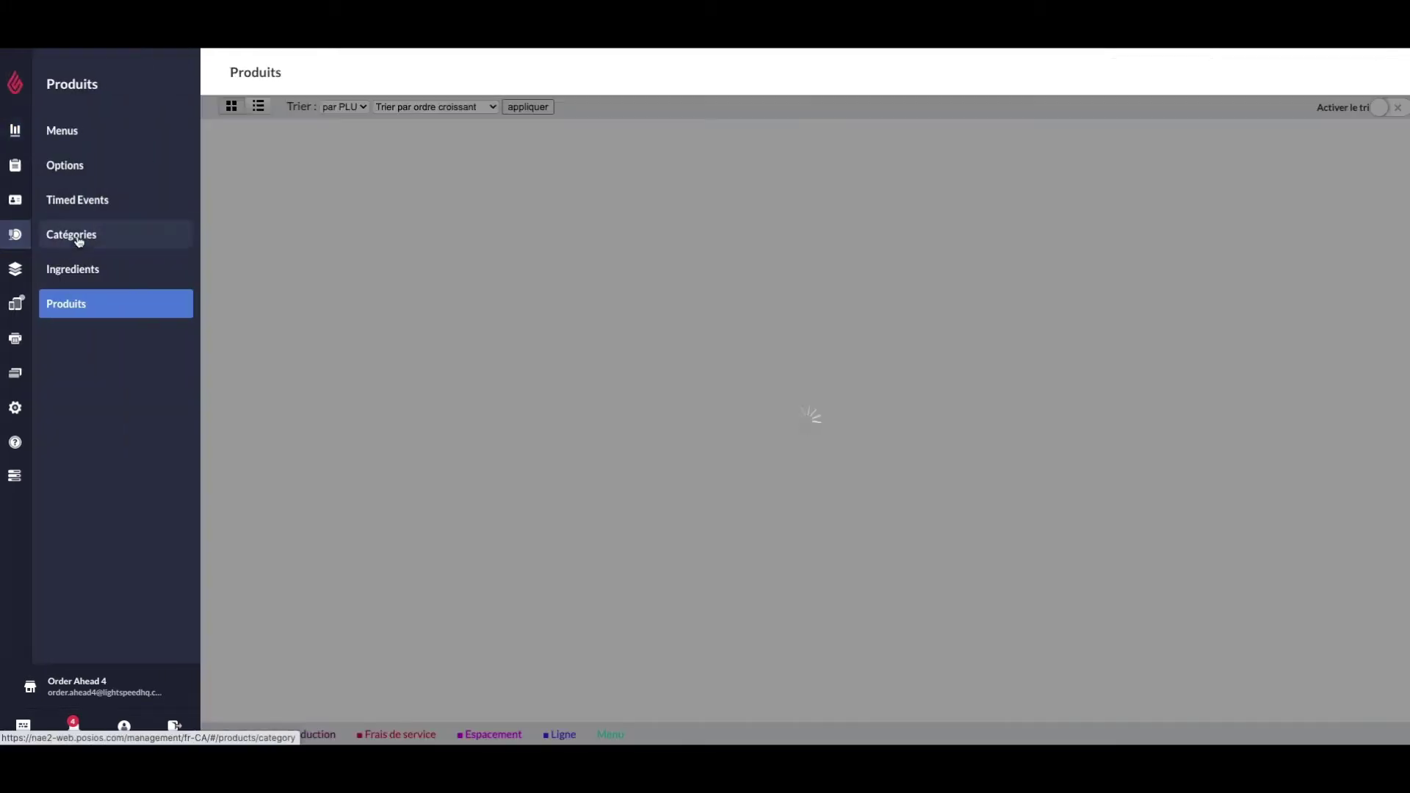
{"action": "left_click", "coordinate": [80, 238]}
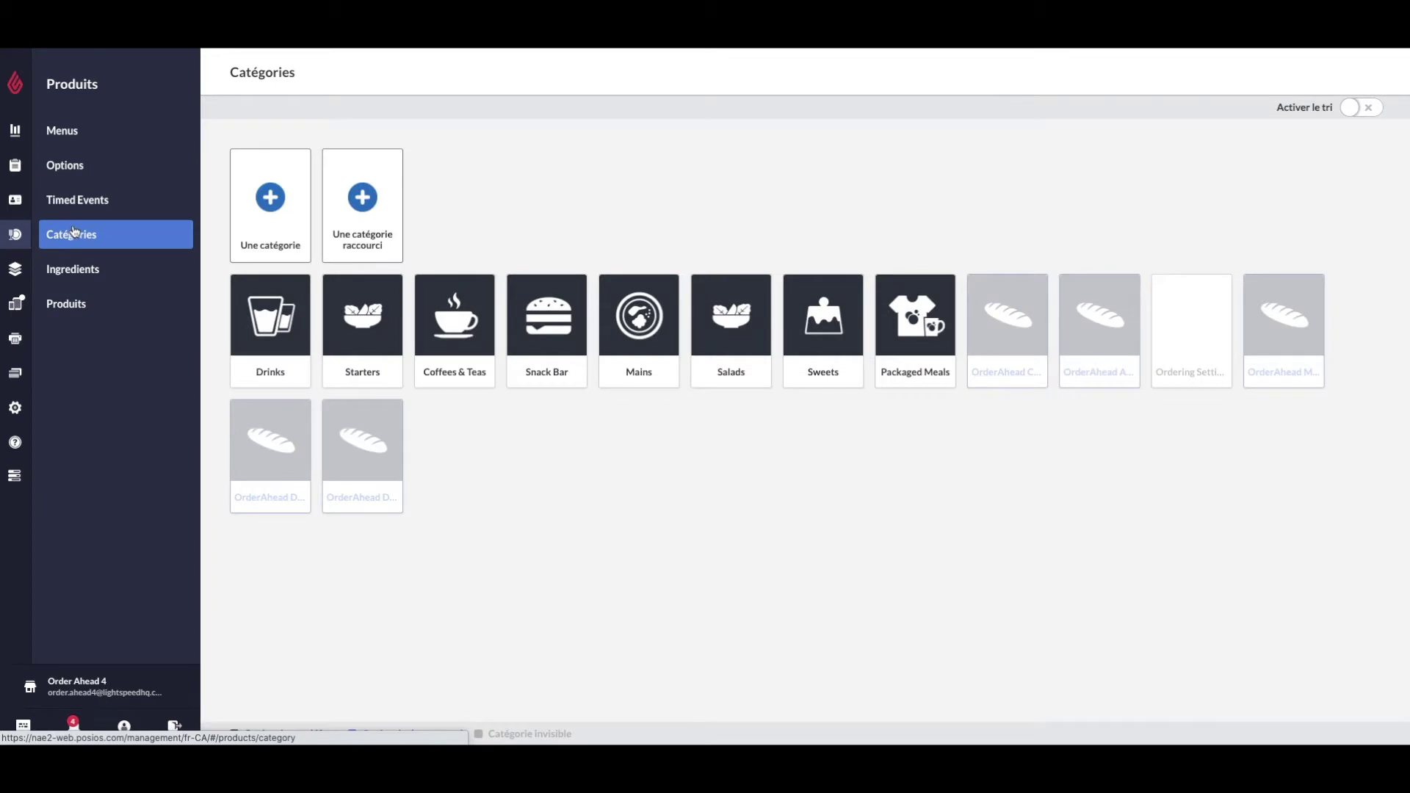
{"action": "left_click", "coordinate": [365, 201]}
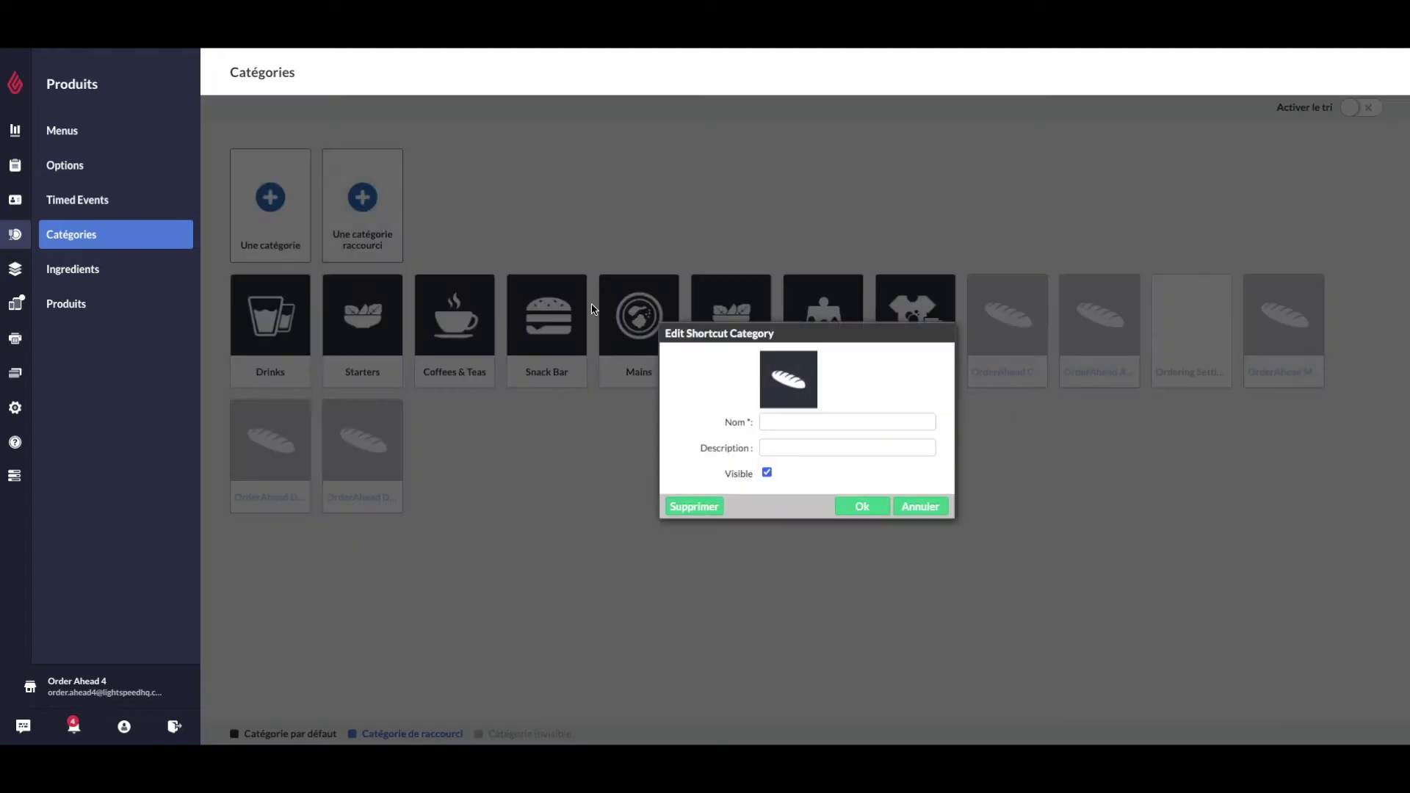
{"action": "left_click", "coordinate": [763, 421]}
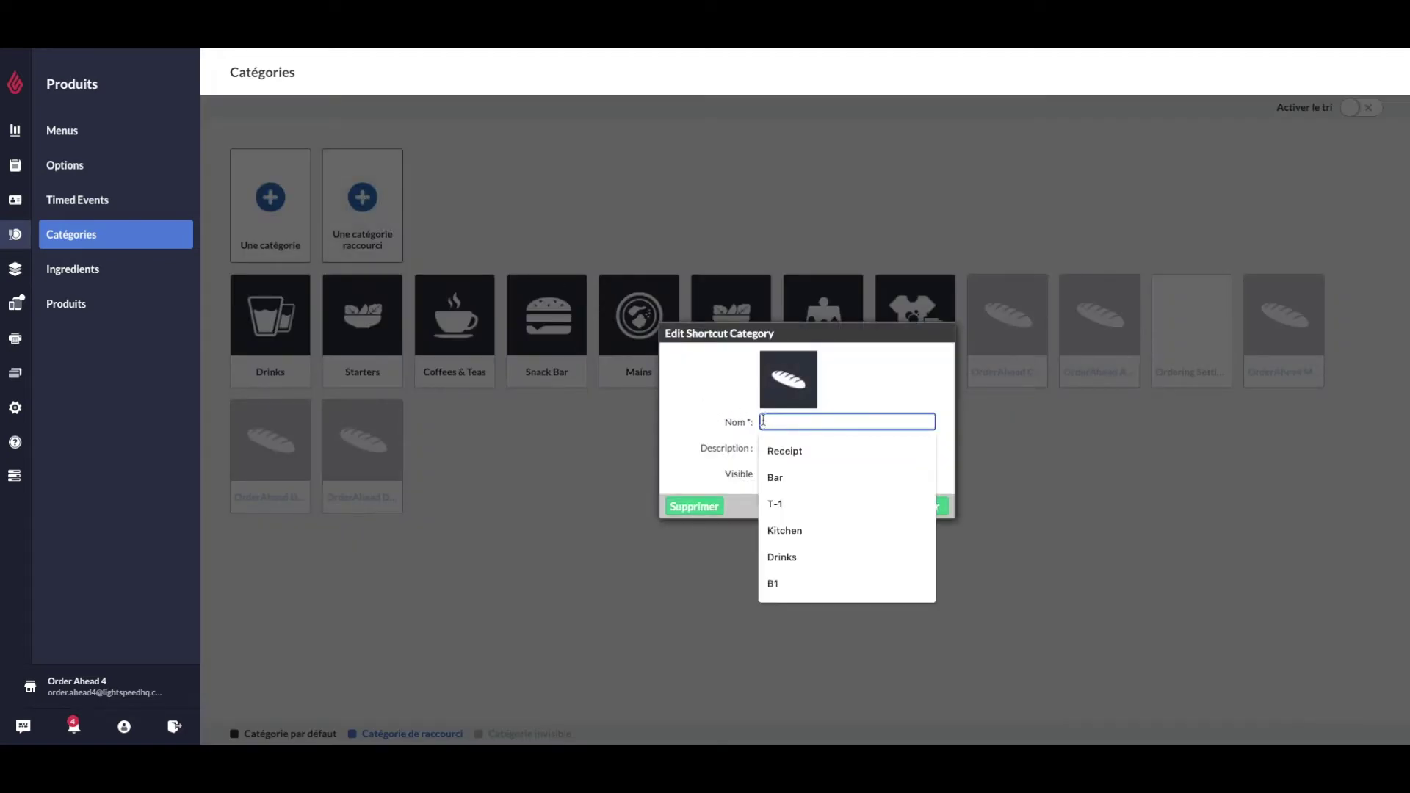
{"action": "type", "text": "Order"}
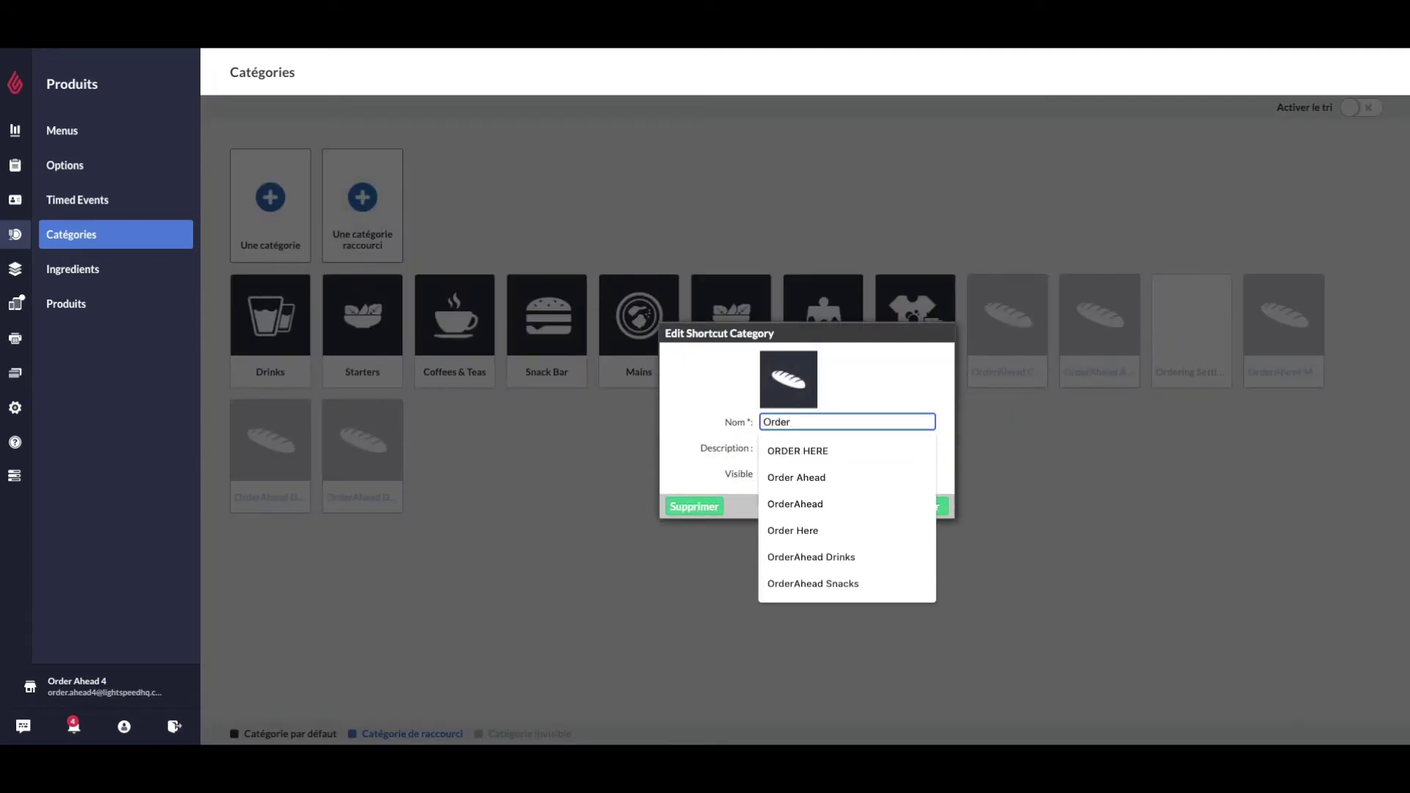
{"action": "type", "text": "Ahead"}
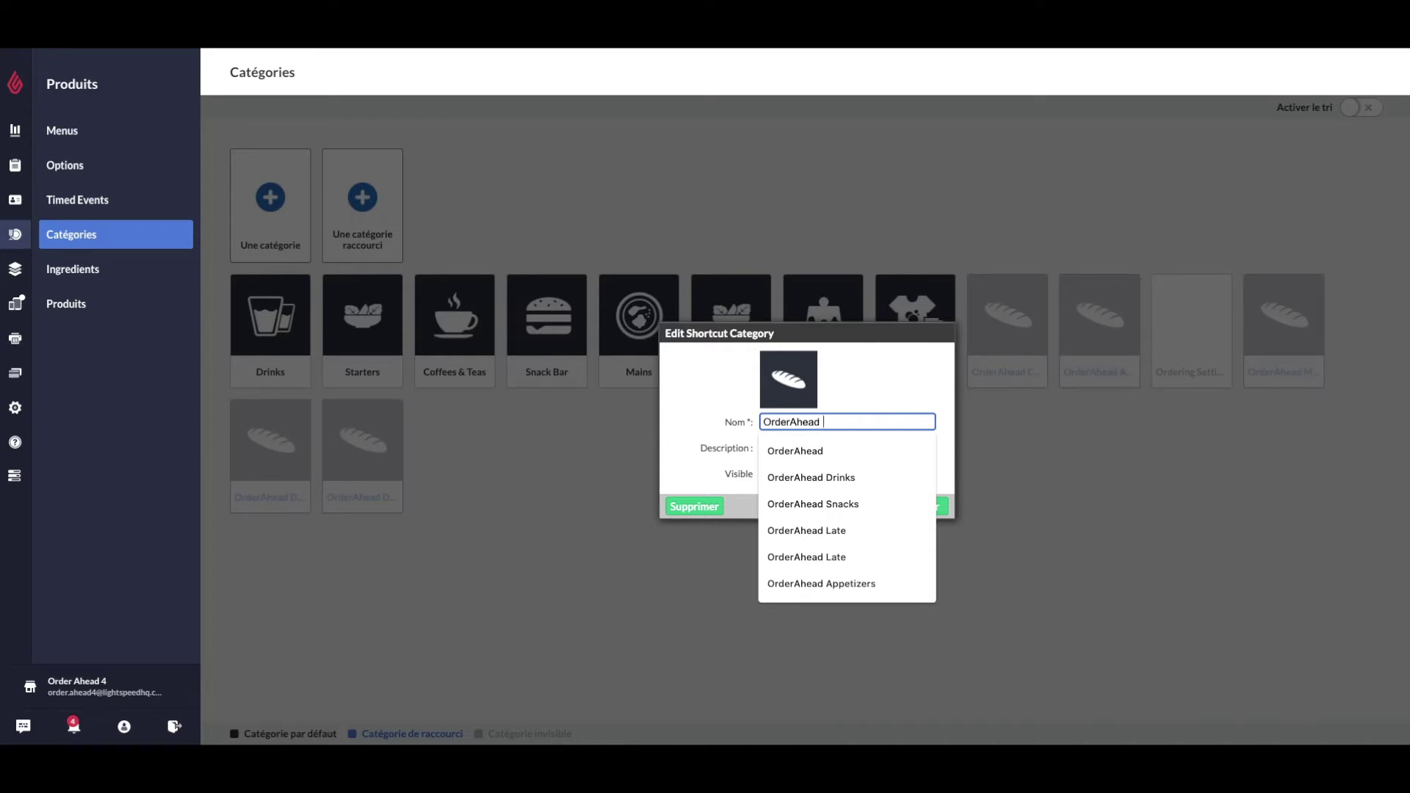
{"action": "type", "text": " Diner"}
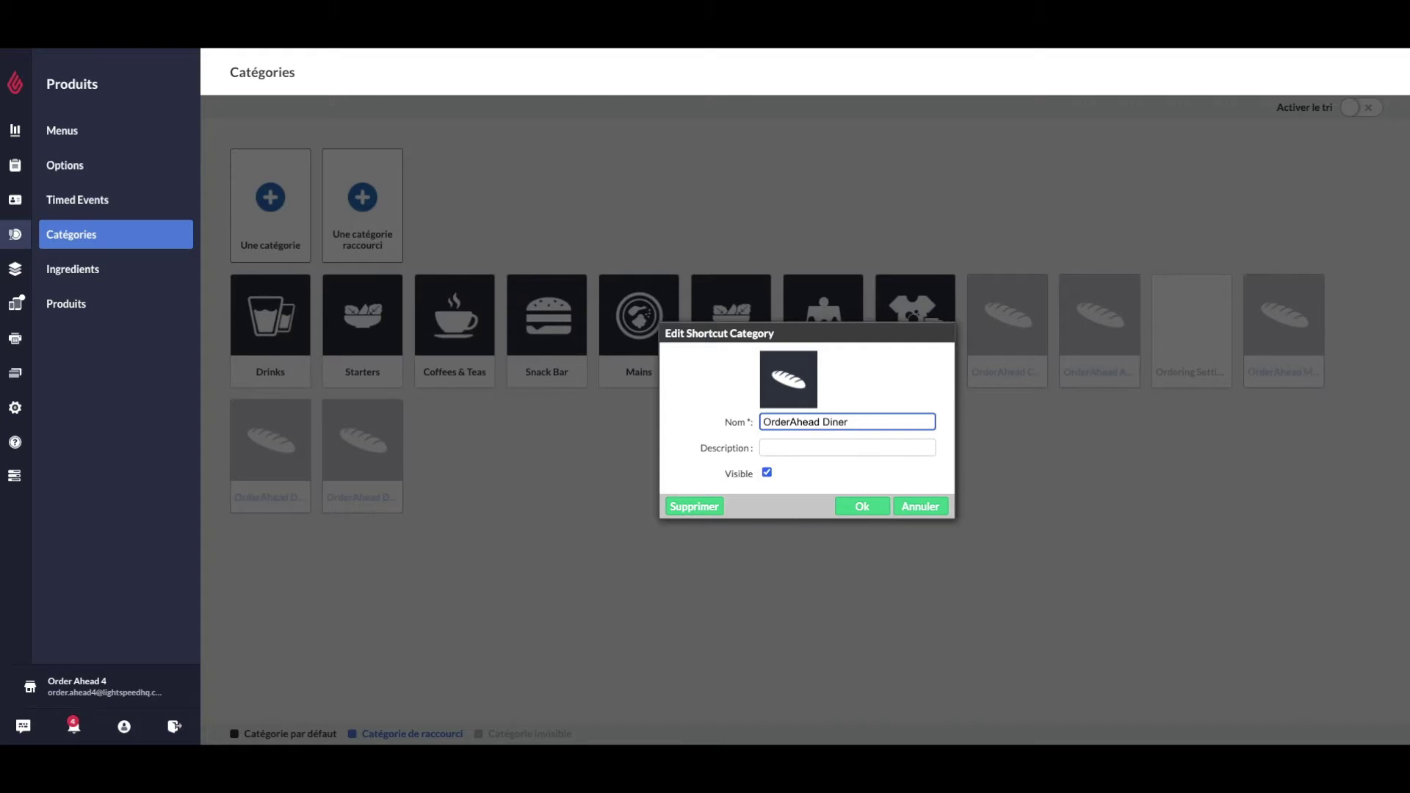
{"action": "left_click", "coordinate": [863, 505]}
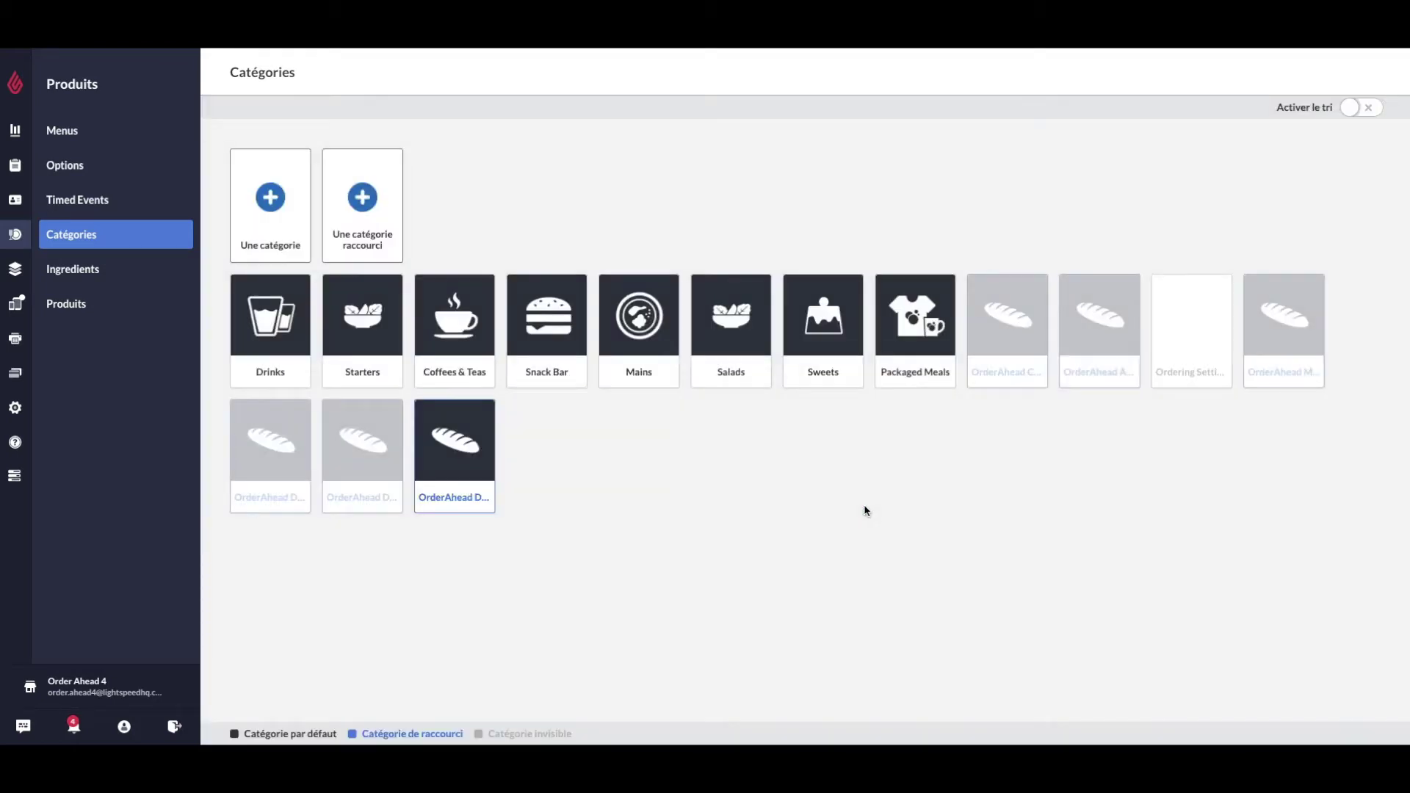
Step: Turn off visibility for the OrderAhead Diner shortcut category and save it
{"action": "left_click", "coordinate": [478, 478]}
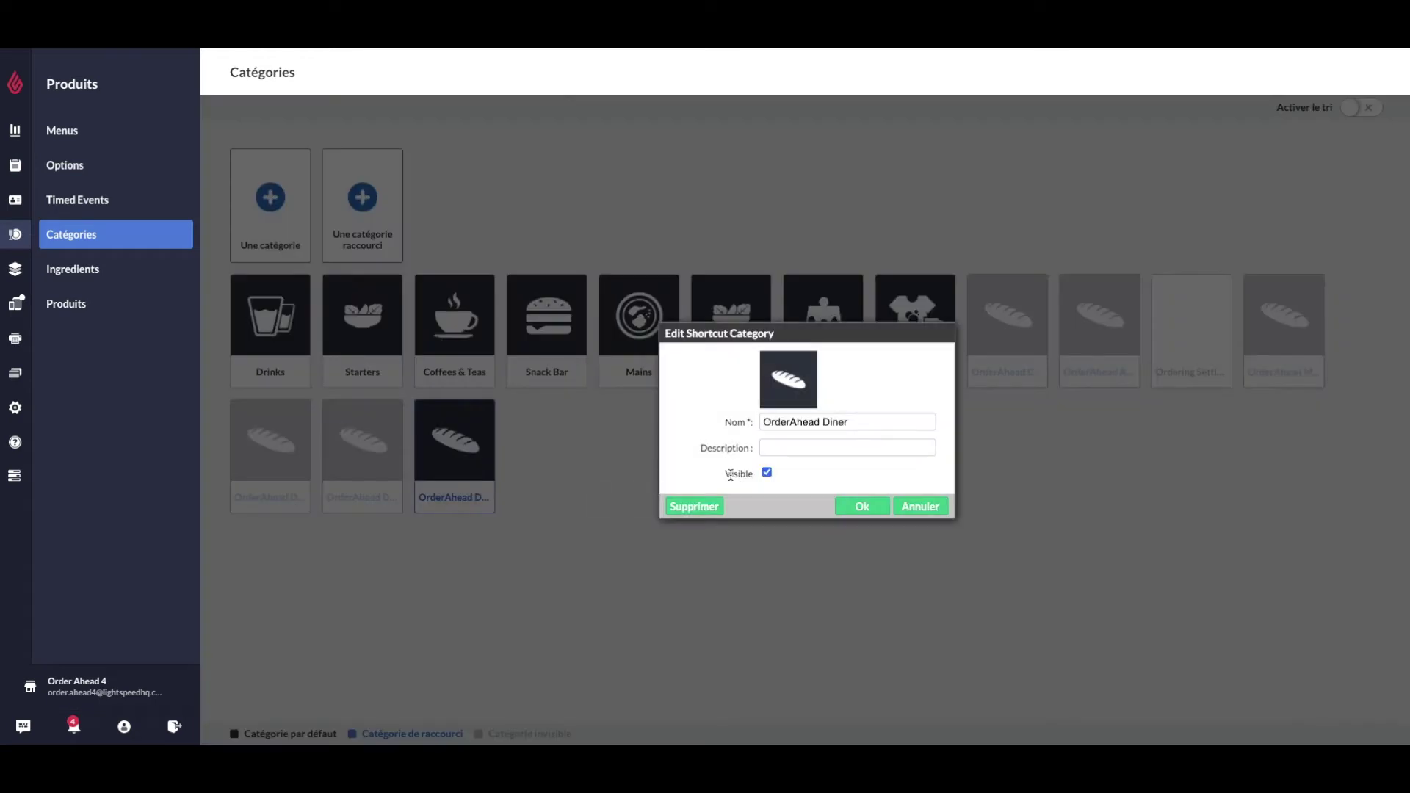
{"action": "left_click_drag", "start_coordinate": [730, 475], "coordinate": [770, 479]}
{"action": "left_click", "coordinate": [861, 508]}
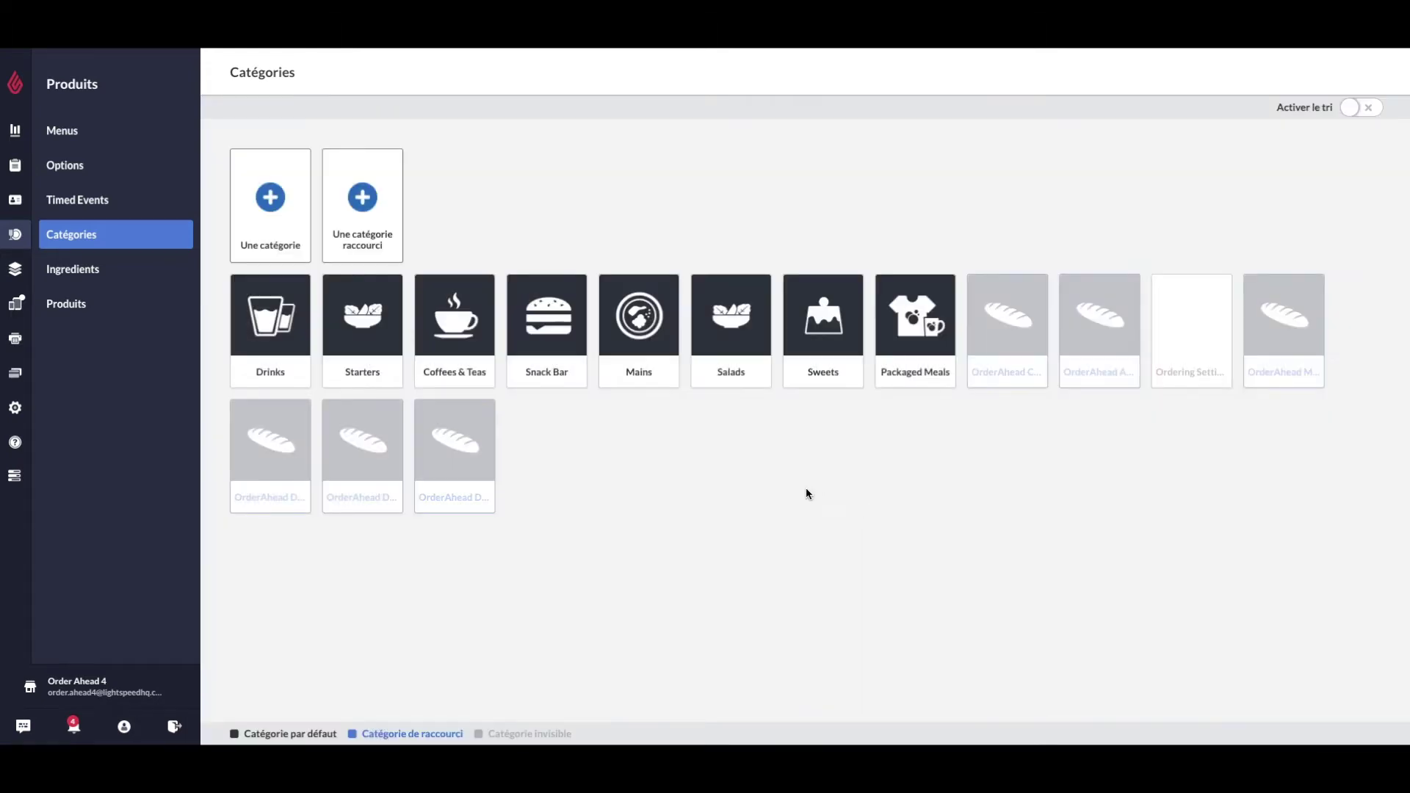
Step: Start adding products to the OrderAhead Diner category, selecting Hot Dog, Pogo and Fries from Snack Bar
{"action": "left_click", "coordinate": [89, 305]}
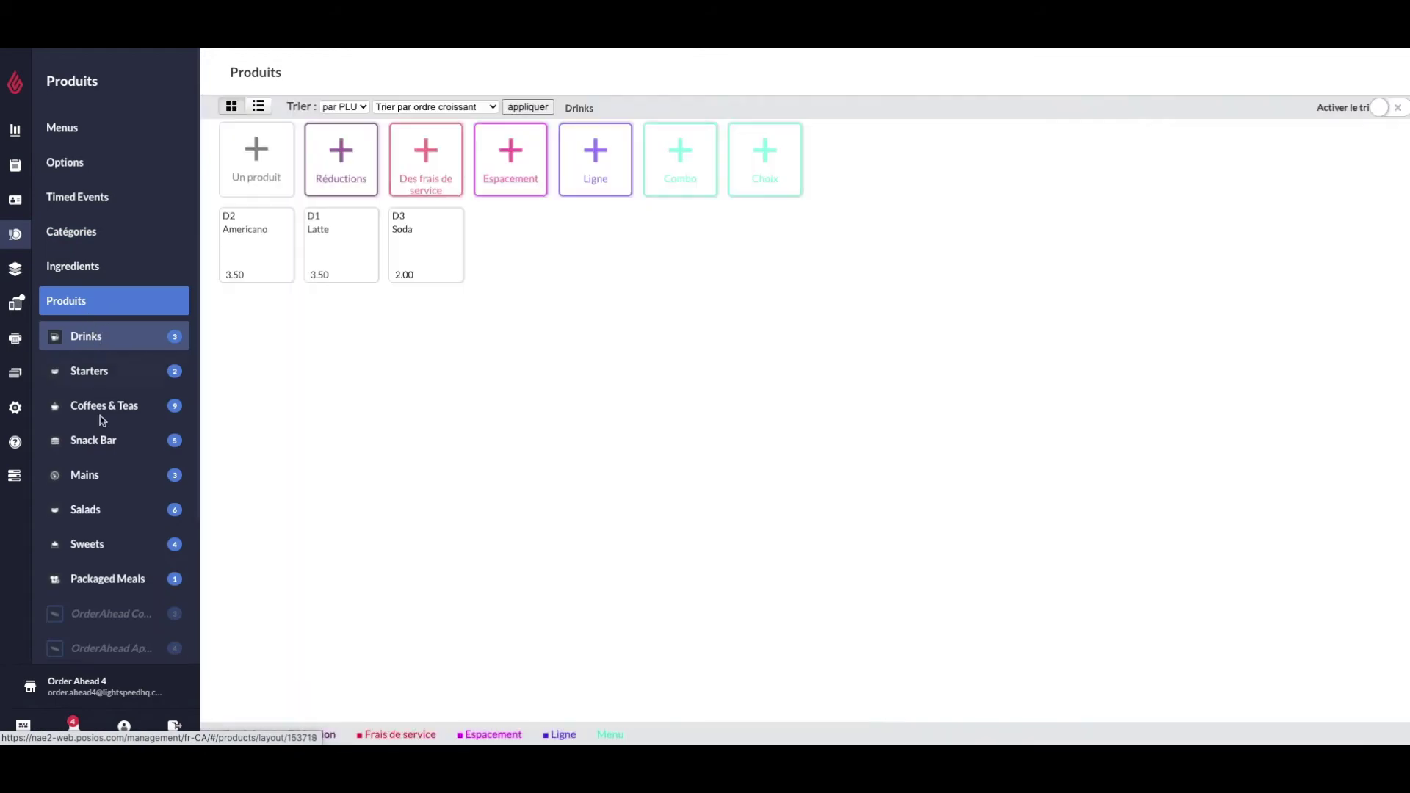
{"action": "scroll", "coordinate": [99, 416], "scroll_direction": "down", "scroll_amount": 3}
{"action": "left_click", "coordinate": [117, 636]}
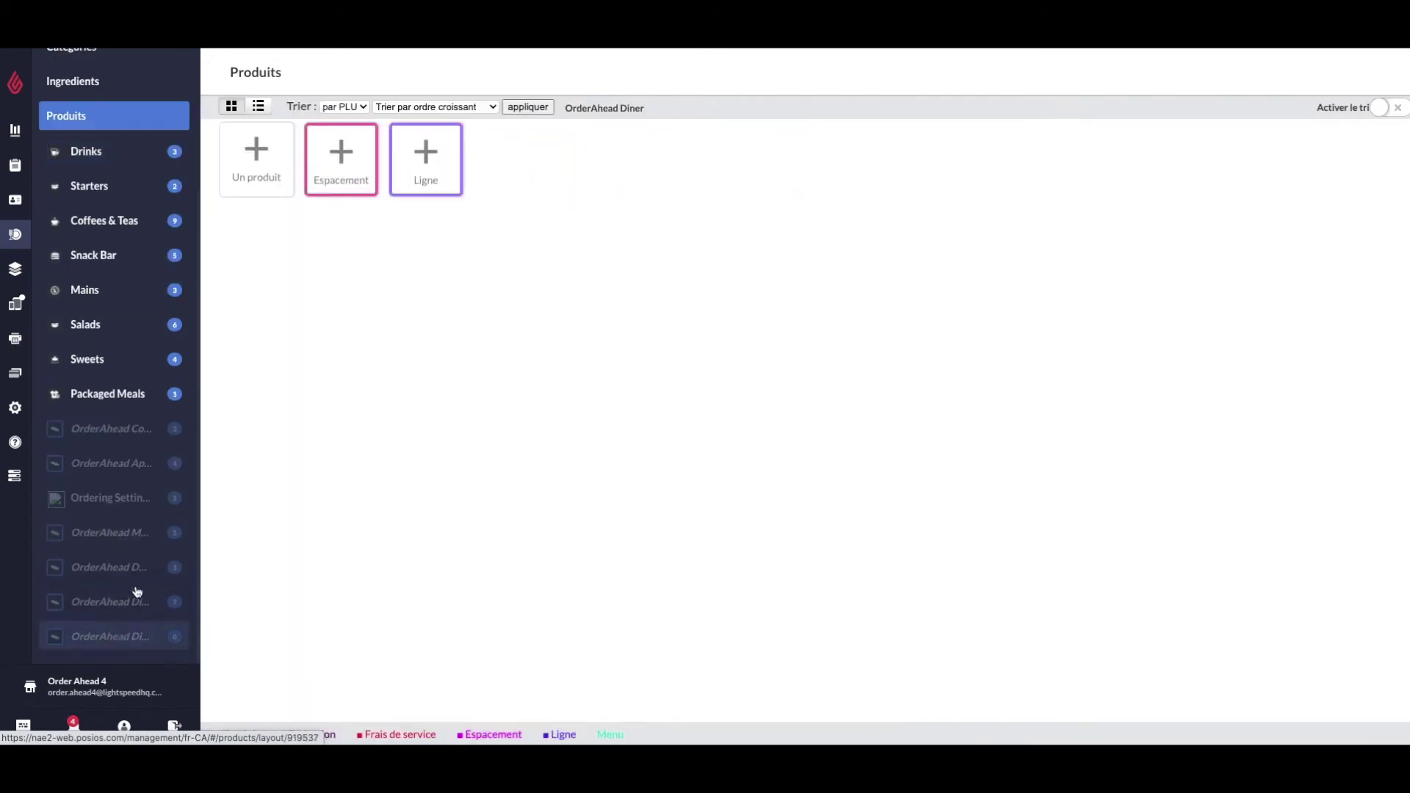
{"action": "left_click", "coordinate": [266, 168]}
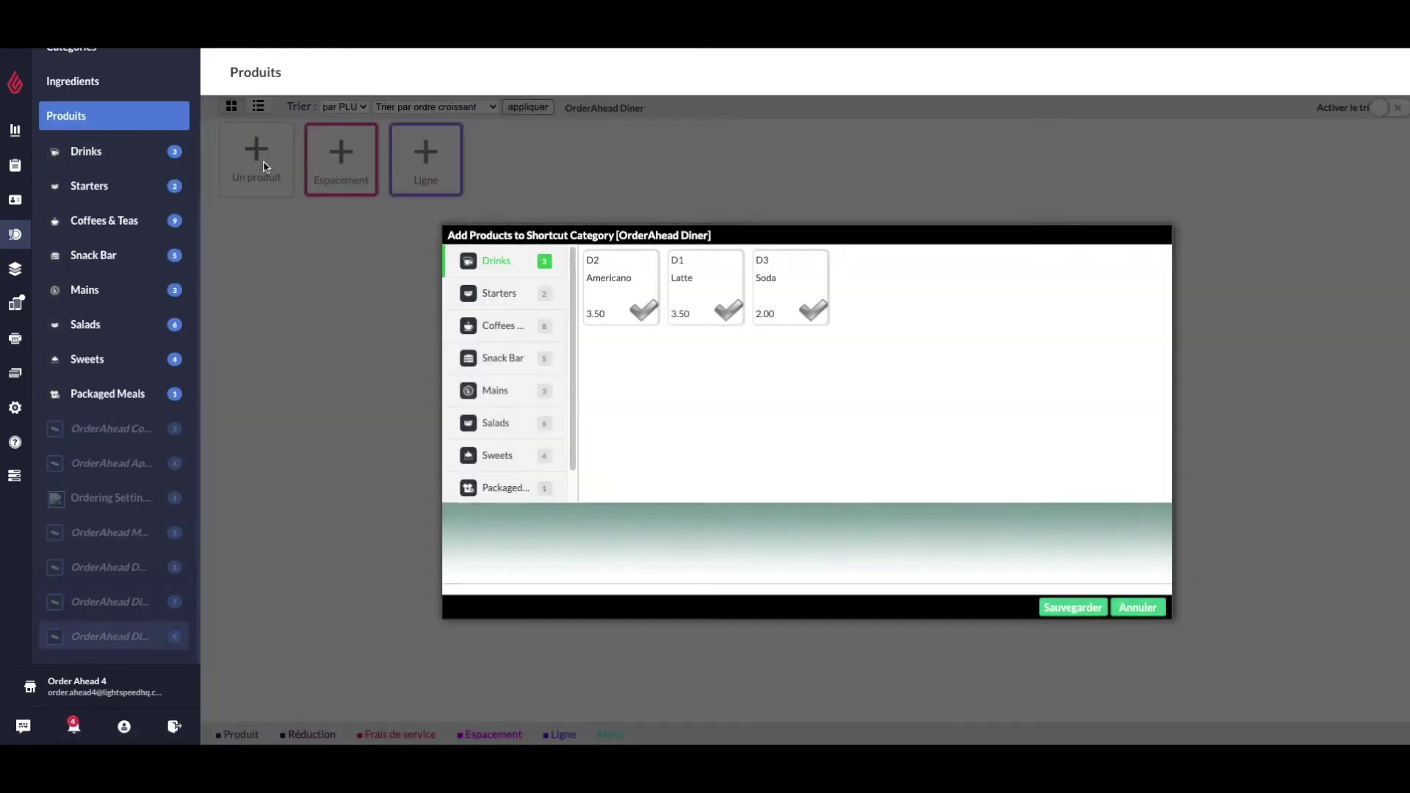
{"action": "left_click", "coordinate": [500, 360]}
{"action": "left_click", "coordinate": [642, 308]}
{"action": "left_click", "coordinate": [727, 305]}
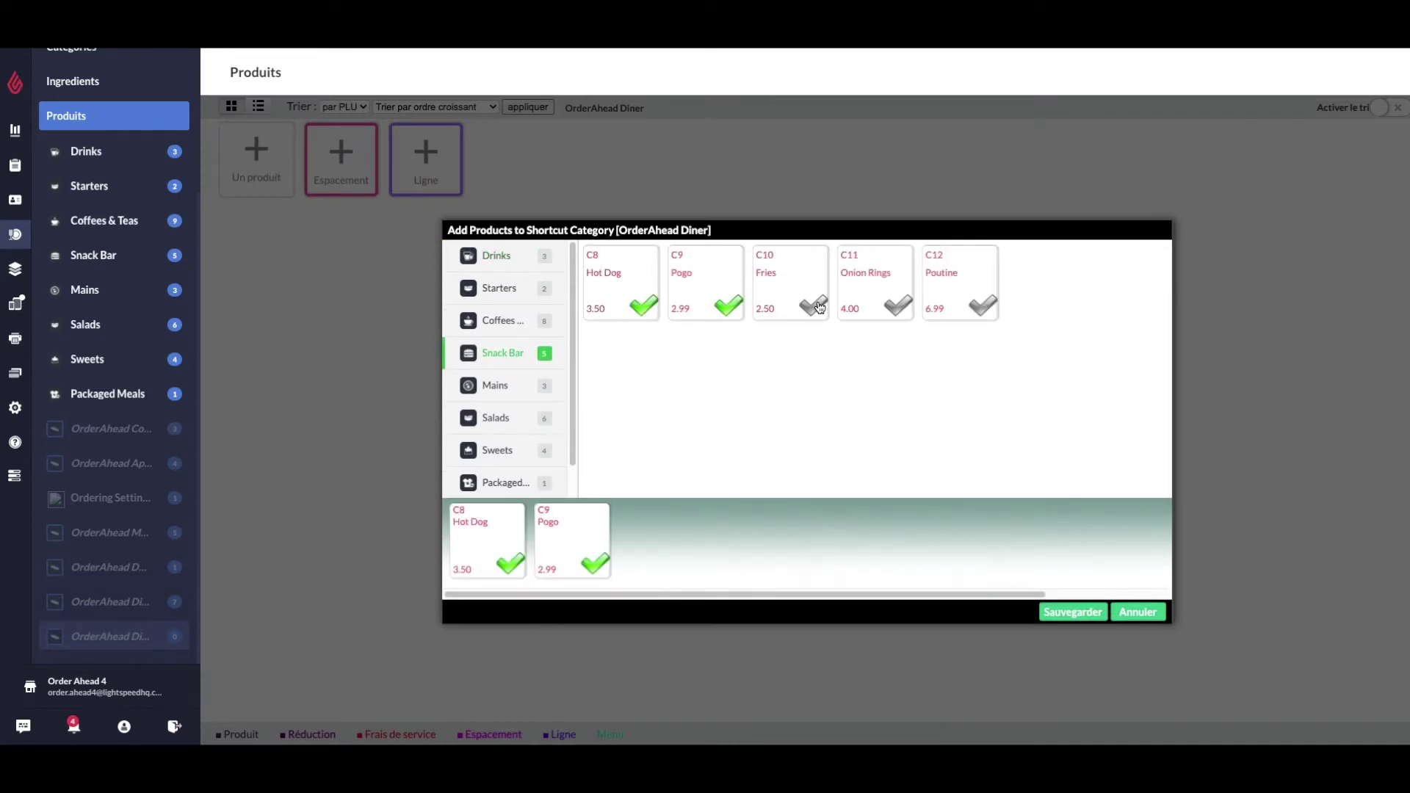
{"action": "left_click", "coordinate": [815, 306]}
Step: Select Beef Nachos and Big Salad from Mains and the S3 Avocado and S2 Caprese salads, and save the OrderAhead Diner products
{"action": "left_click", "coordinate": [496, 386]}
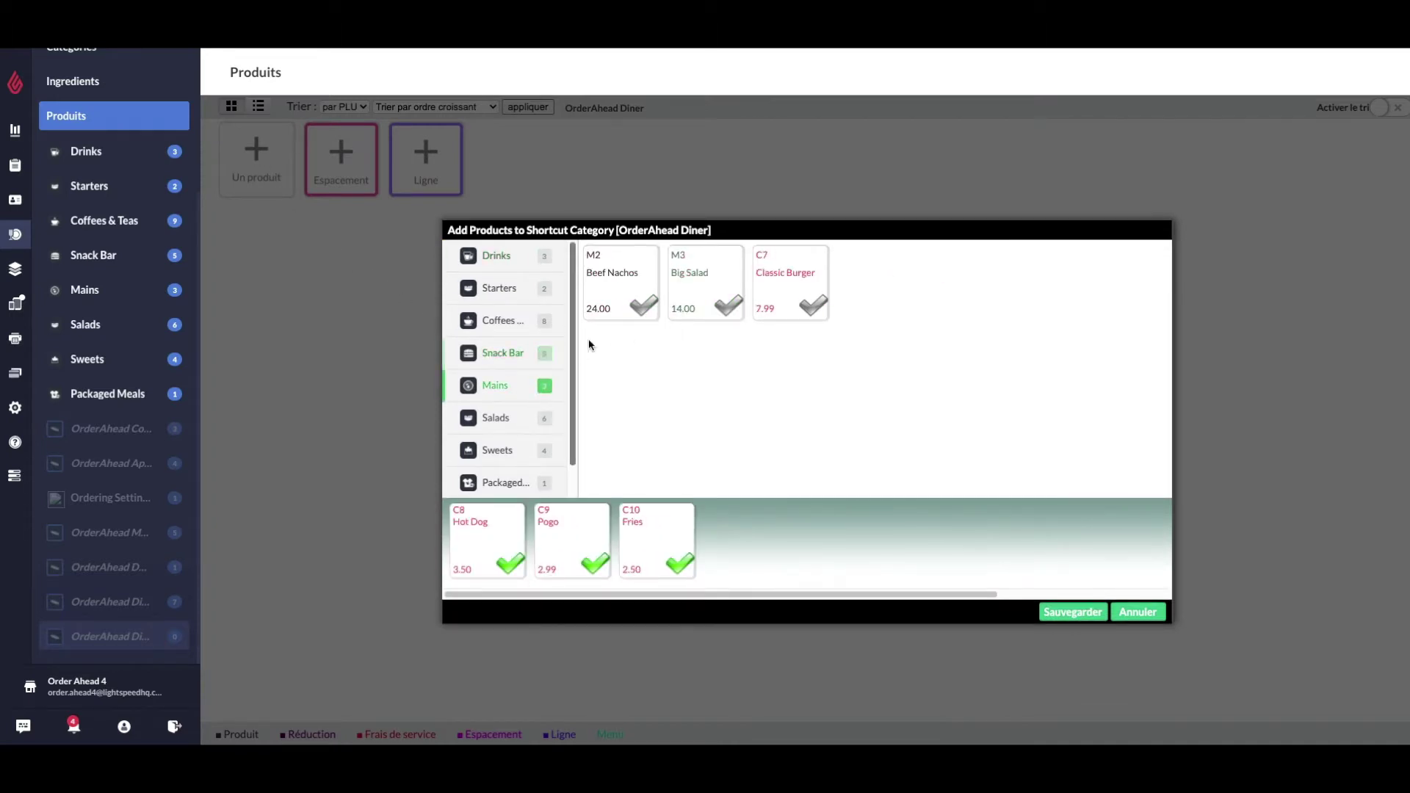
{"action": "left_click", "coordinate": [644, 307]}
{"action": "left_click", "coordinate": [710, 305]}
{"action": "left_click", "coordinate": [523, 424]}
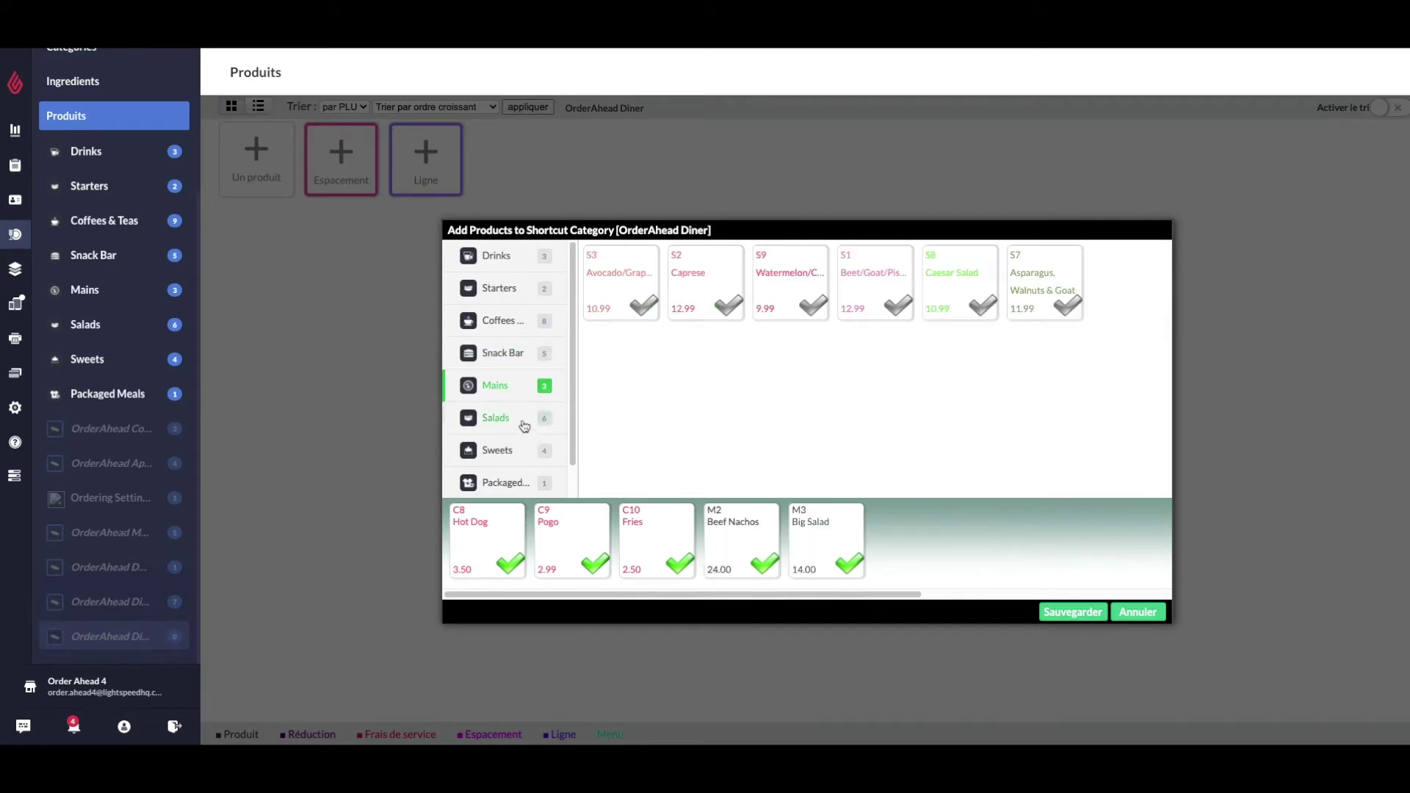
{"action": "left_click", "coordinate": [641, 305]}
{"action": "left_click", "coordinate": [727, 305]}
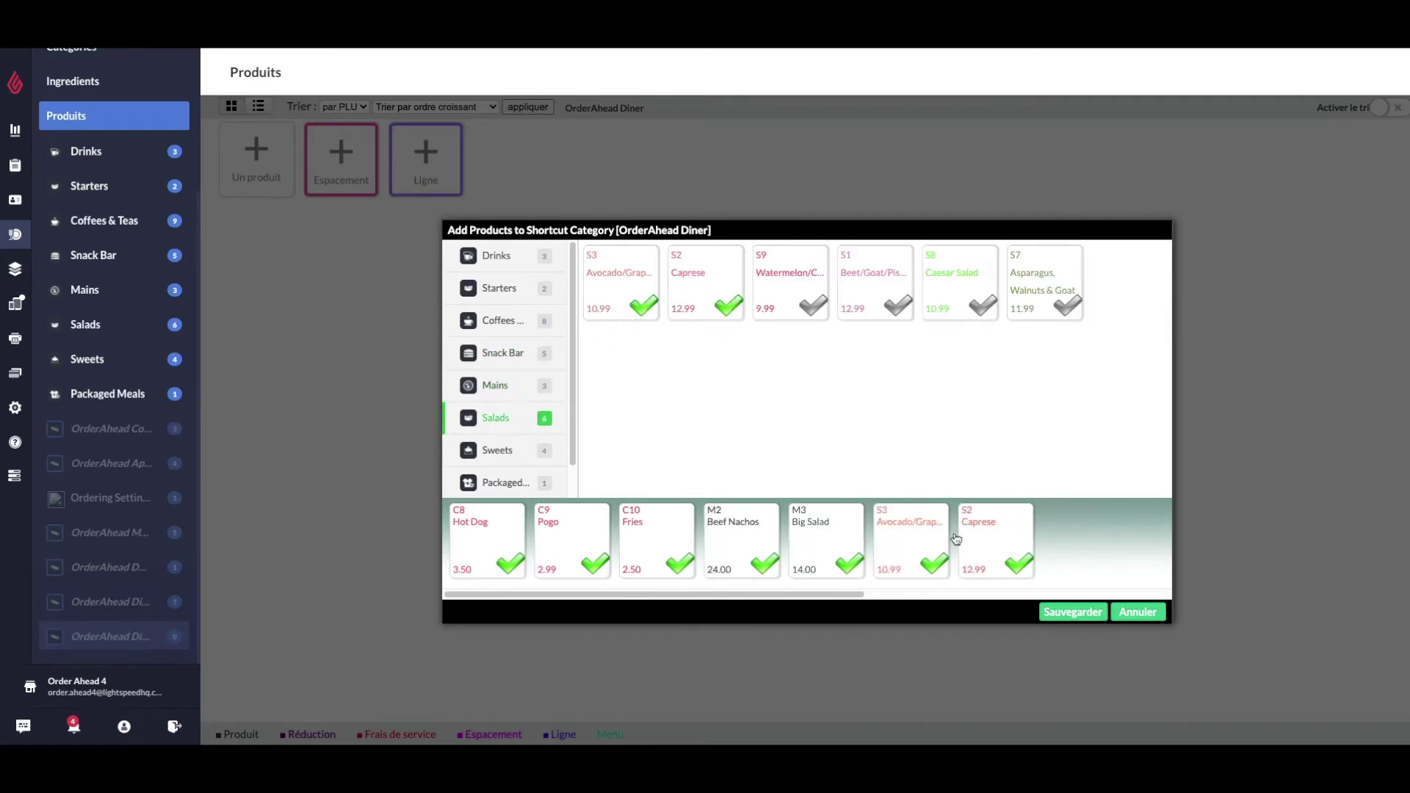
{"action": "left_click", "coordinate": [1067, 613]}
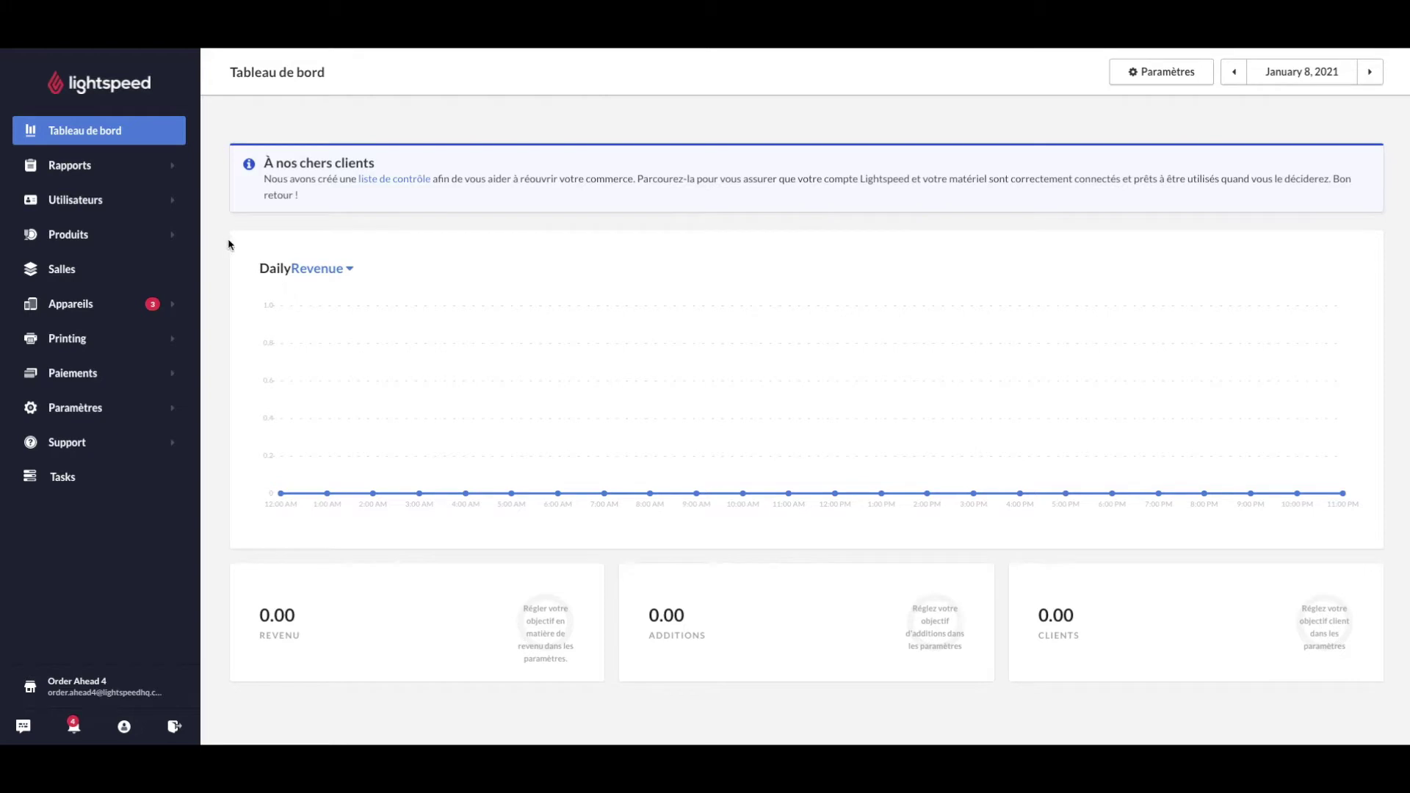
Step: Grant the first Server user group the role "Permettre de modifier les additions des autres utilisateurs"
{"action": "left_click", "coordinate": [96, 201]}
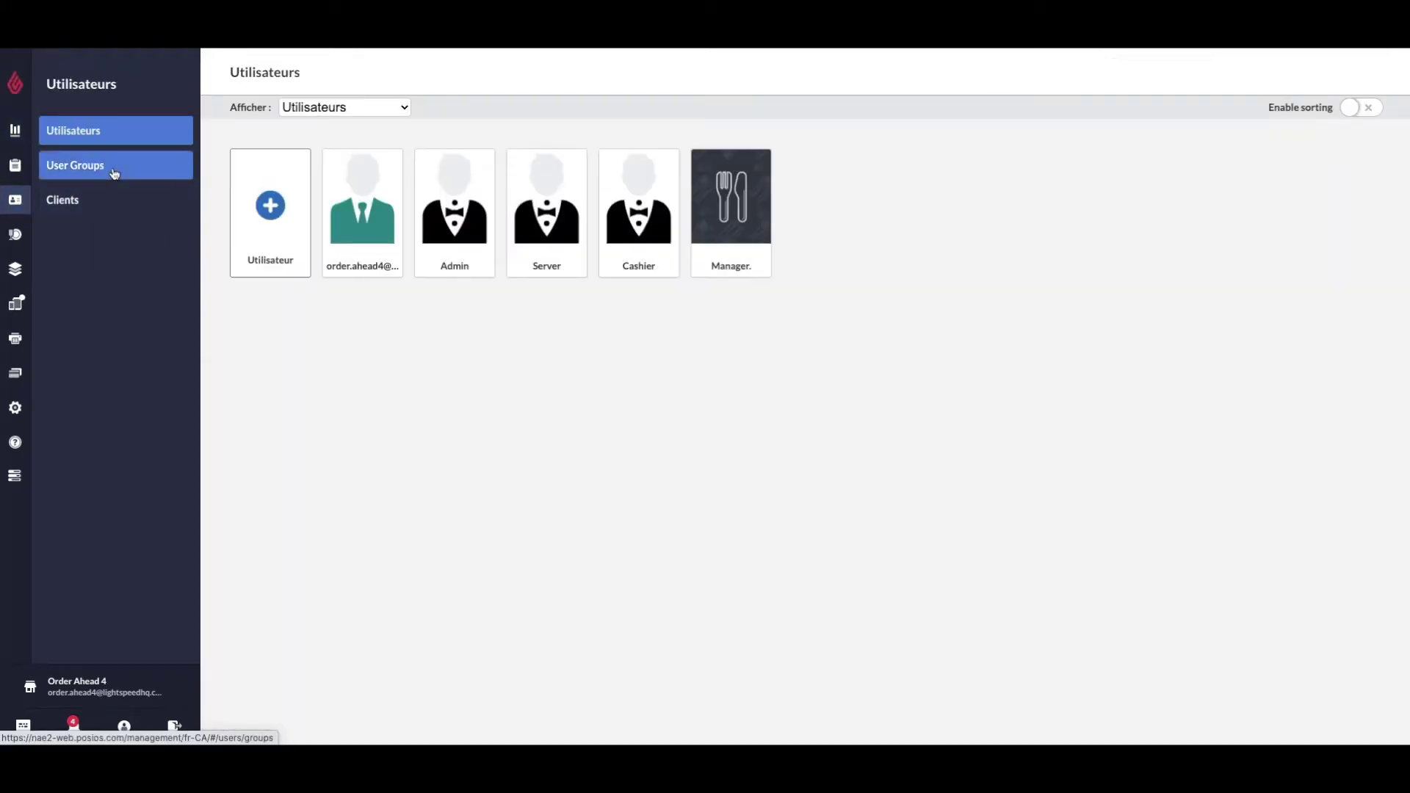
{"action": "left_click", "coordinate": [114, 174]}
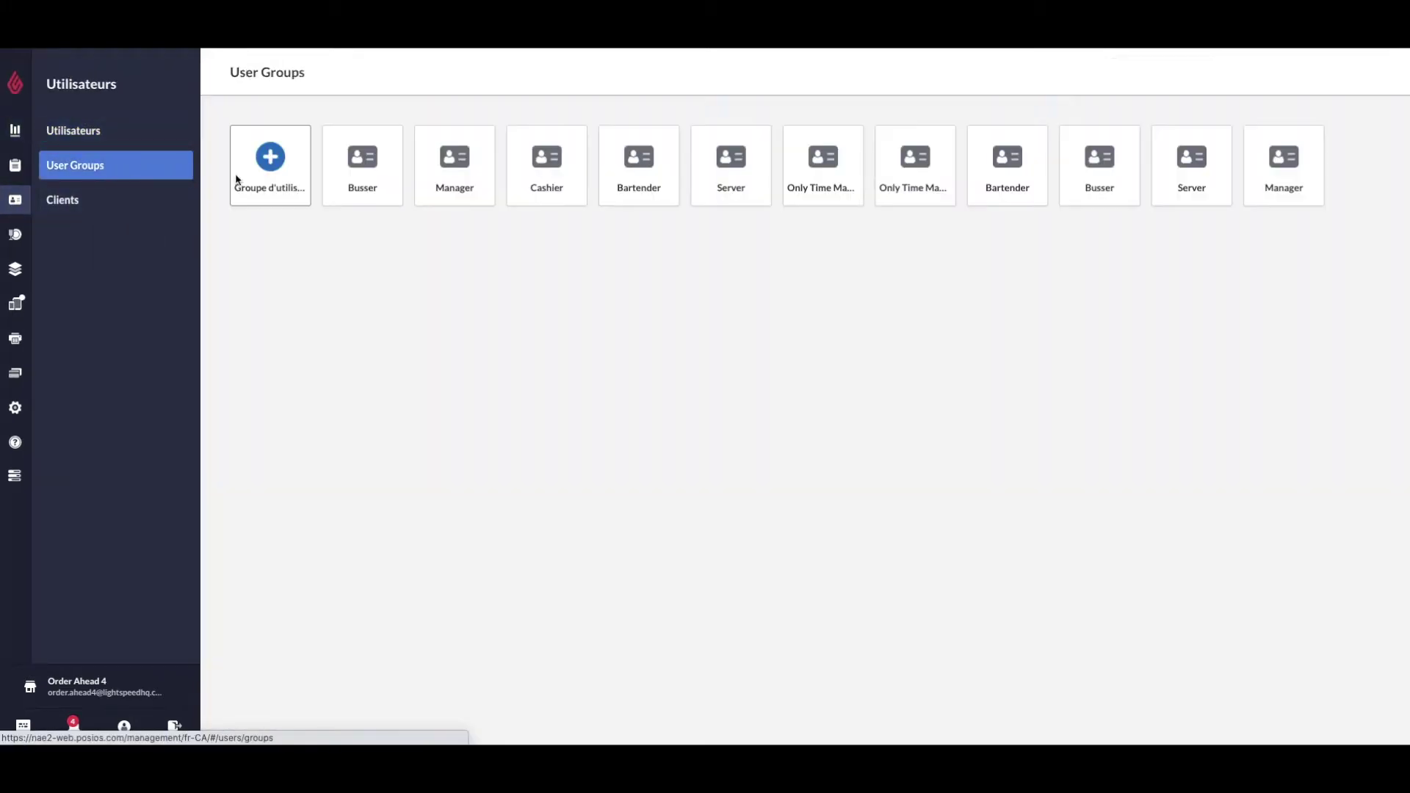
{"action": "left_click", "coordinate": [728, 173]}
{"action": "scroll", "coordinate": [723, 411], "scroll_direction": "down", "scroll_amount": 3}
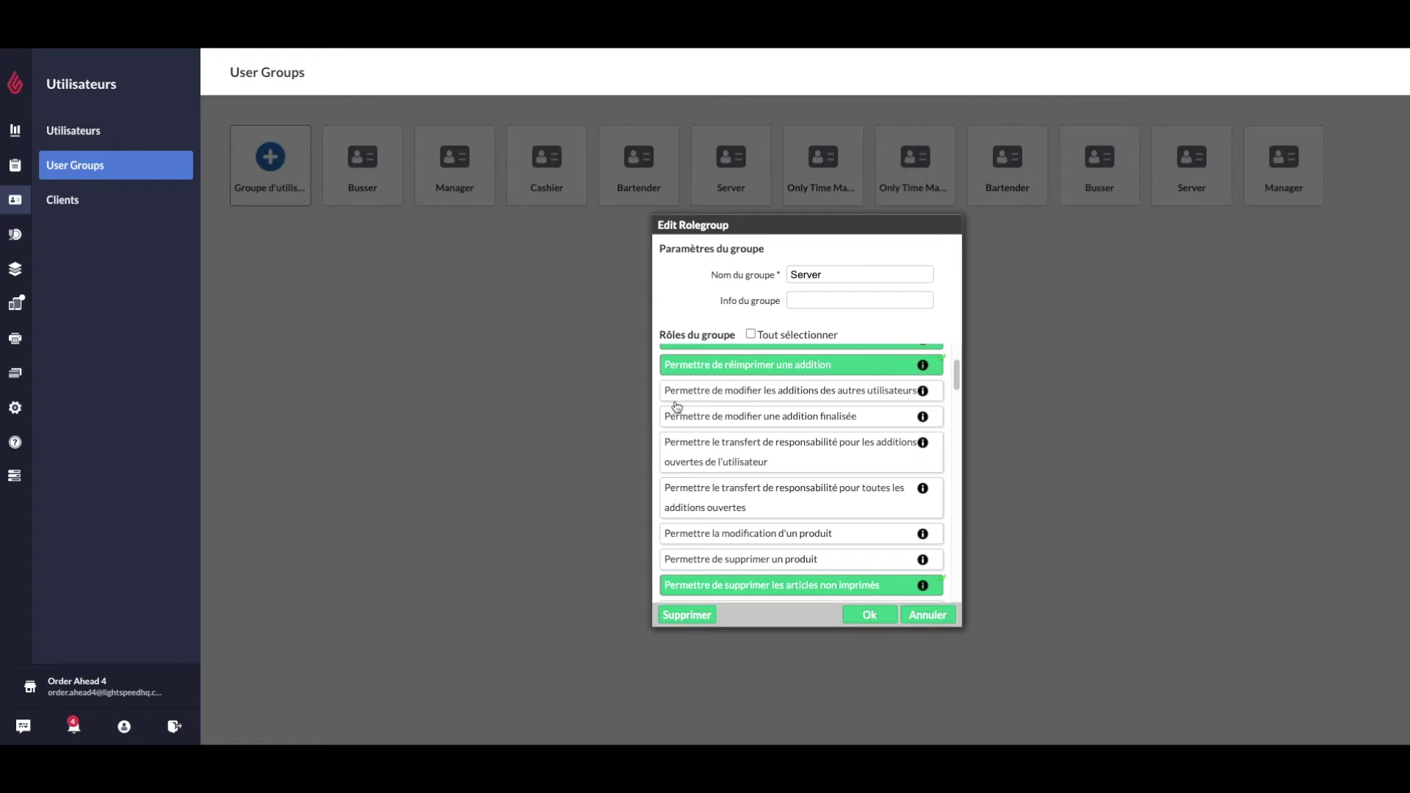
{"action": "left_click", "coordinate": [817, 402]}
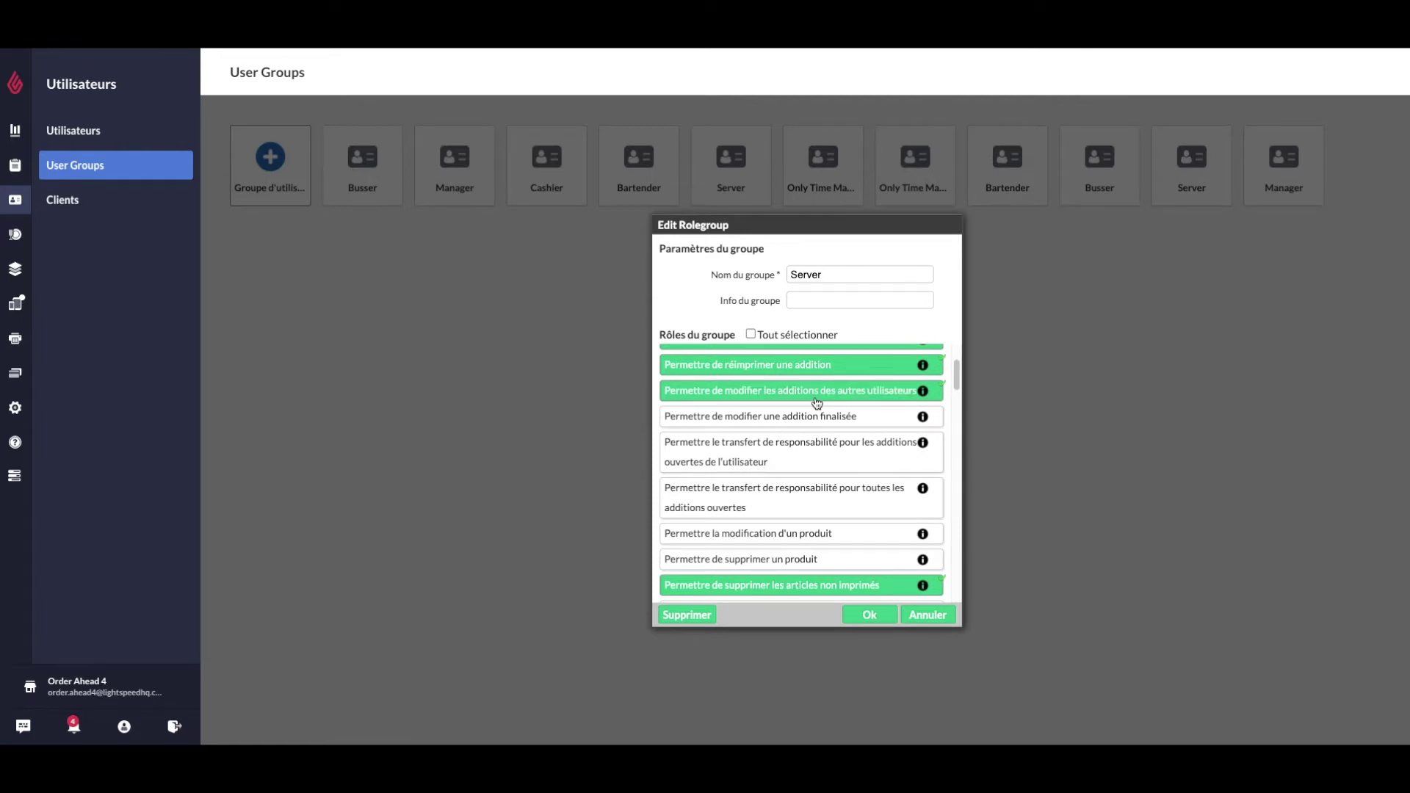
Step: Grant the Server group "Permettre de modifier une addition finalisée" and "Permettre d'annuler une addition", and save the group
{"action": "scroll", "coordinate": [817, 403], "scroll_direction": "down", "scroll_amount": 2}
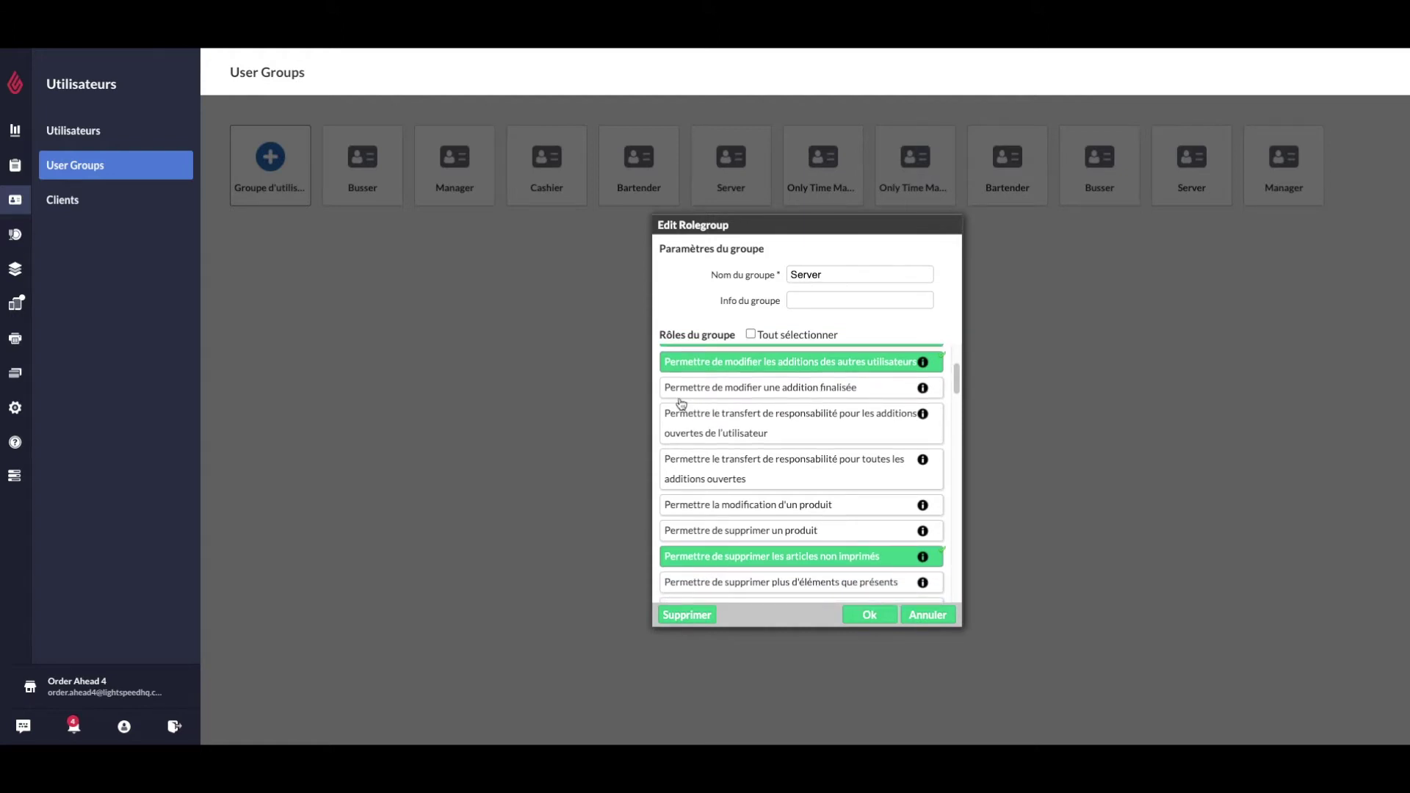
{"action": "left_click", "coordinate": [776, 396]}
{"action": "scroll", "coordinate": [776, 399], "scroll_direction": "down", "scroll_amount": 10}
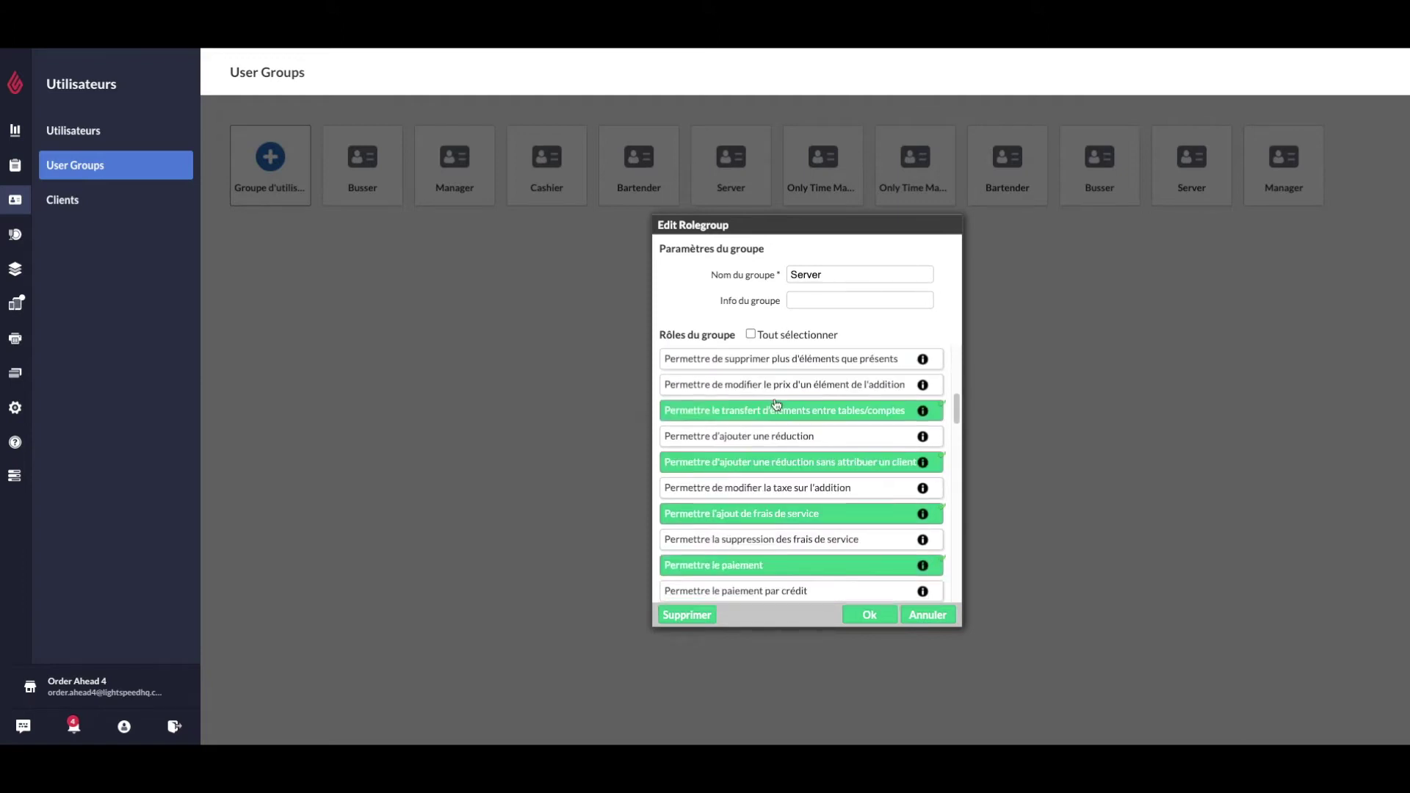
{"action": "scroll", "coordinate": [777, 415], "scroll_direction": "down", "scroll_amount": 5}
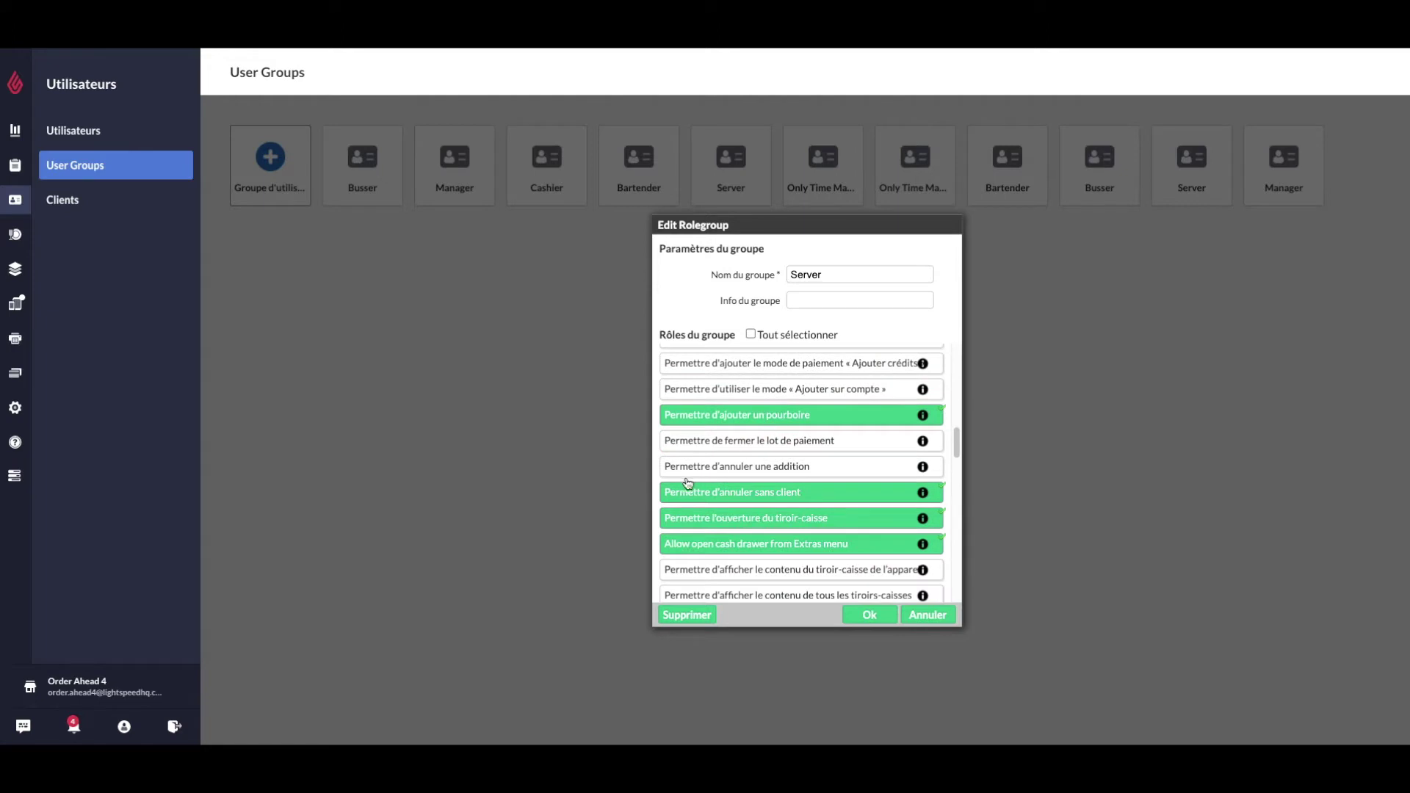
{"action": "left_click", "coordinate": [777, 473]}
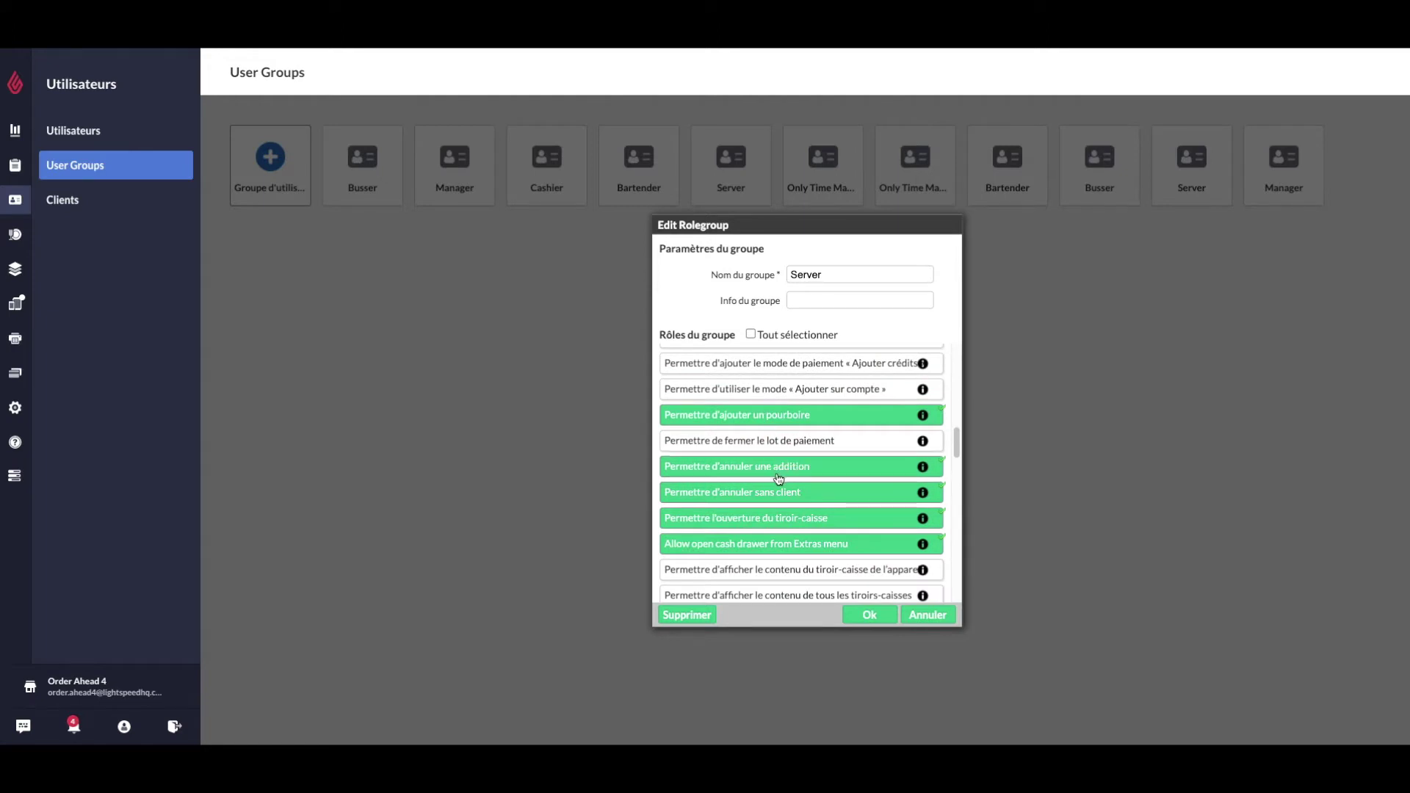
{"action": "left_click", "coordinate": [859, 619]}
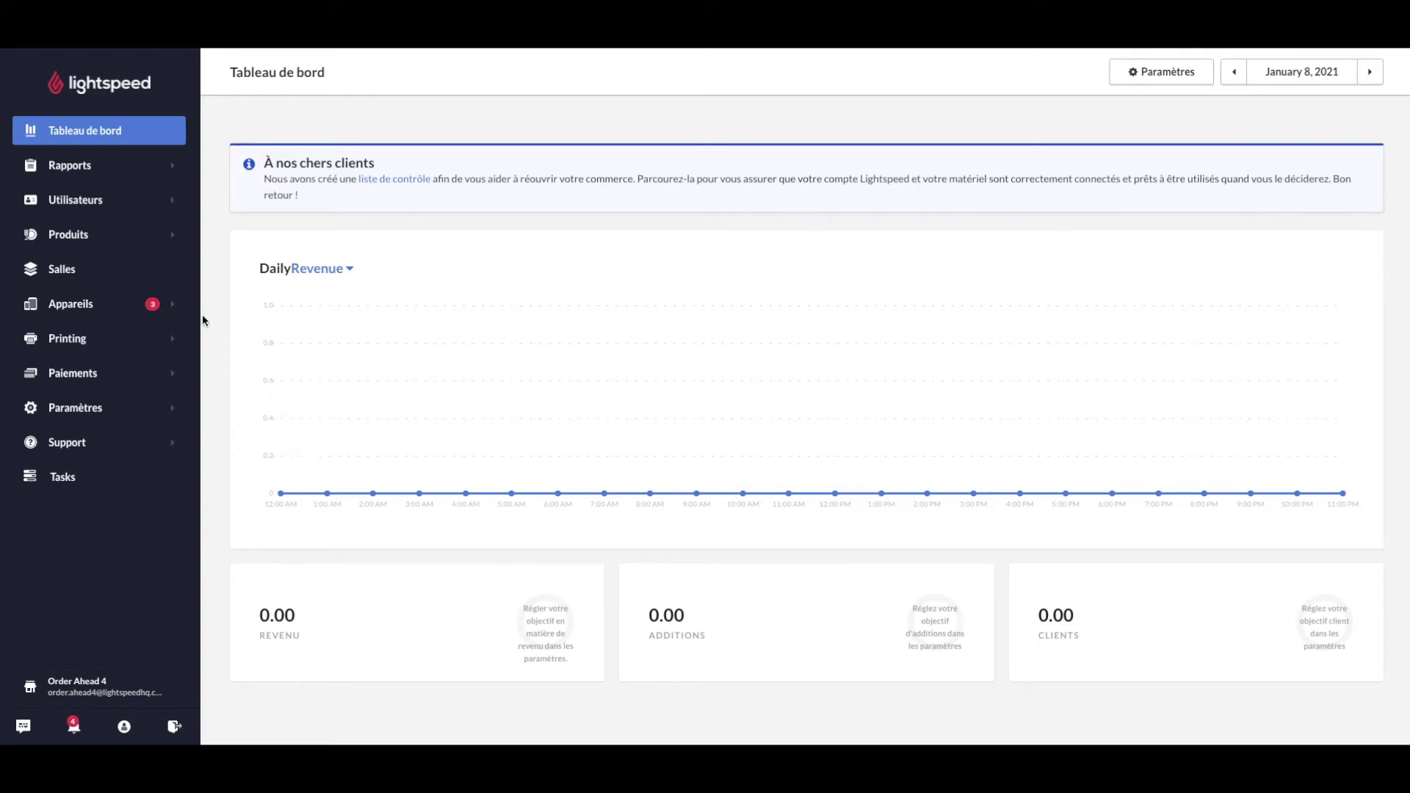
Step: In the default profile of the Restaurant app settings, set incoming online orders to "Accepter et finaliser manuellement"
{"action": "left_click", "coordinate": [91, 307]}
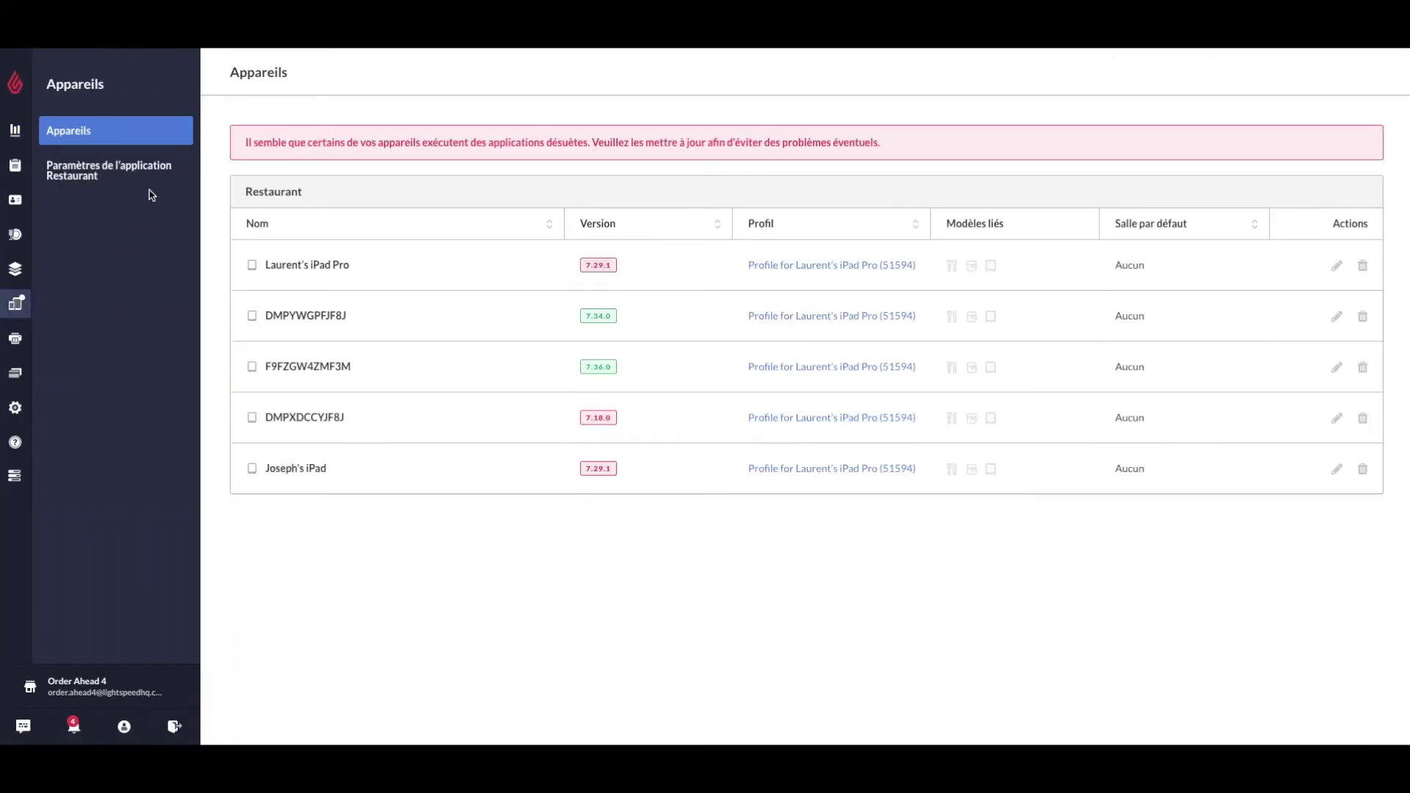
{"action": "left_click", "coordinate": [163, 174]}
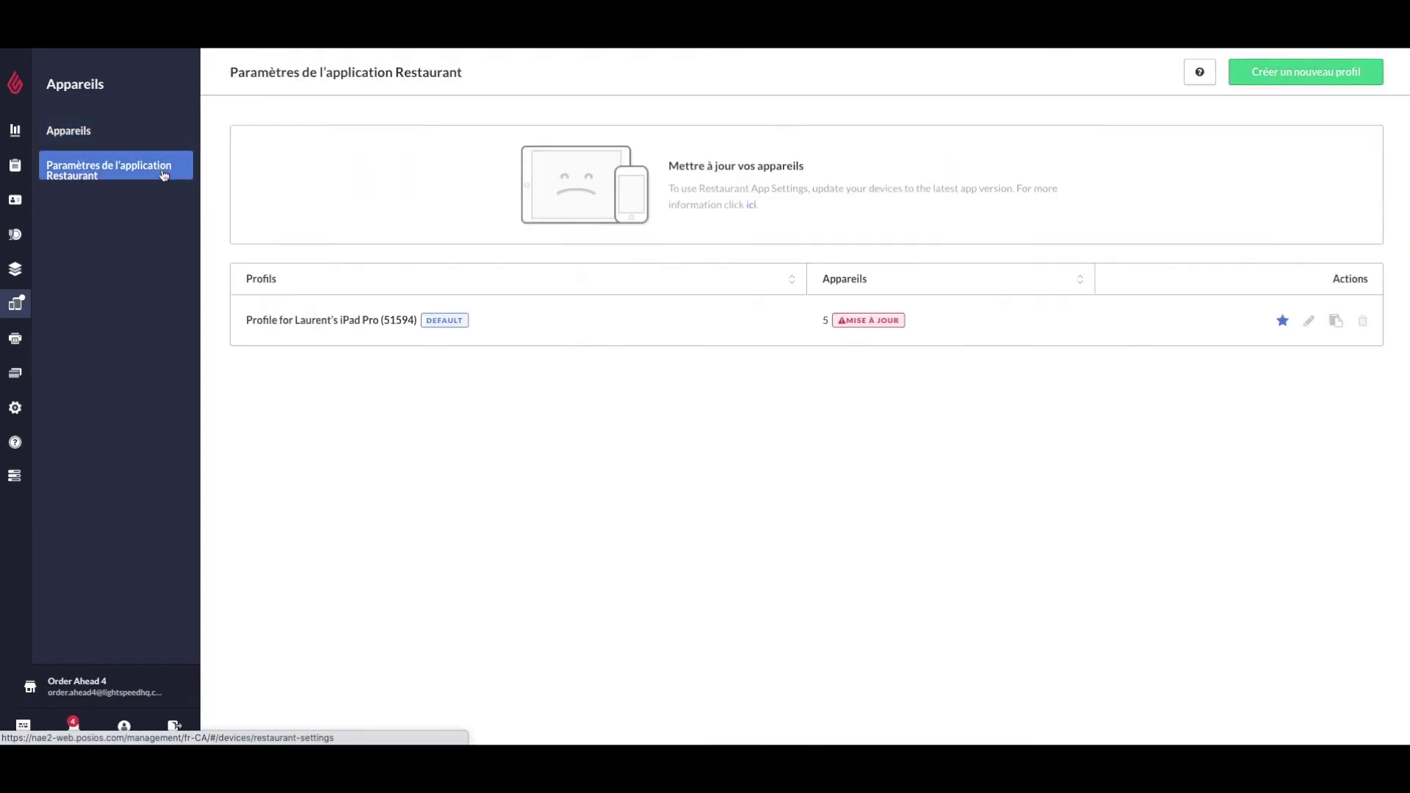
{"action": "left_click", "coordinate": [260, 325]}
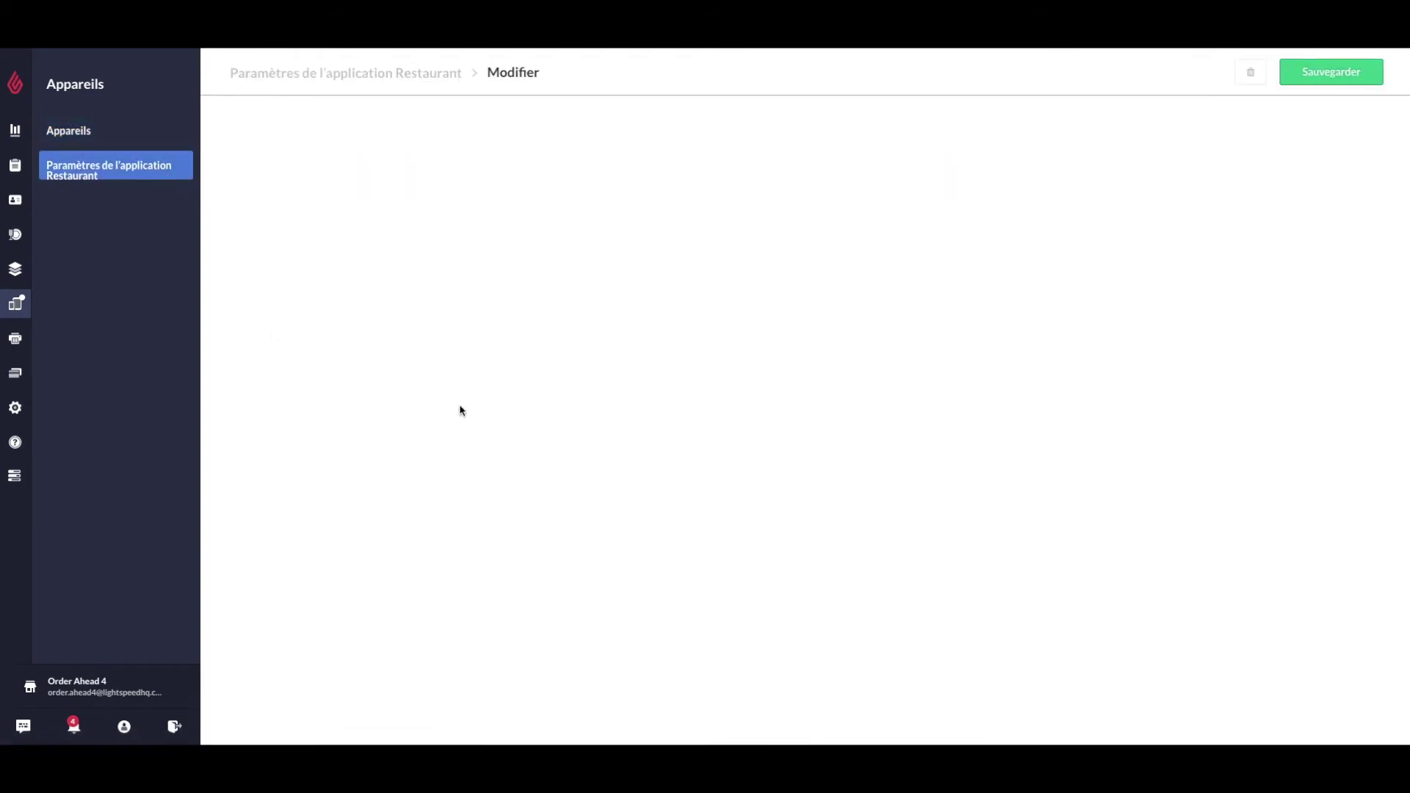
{"action": "scroll", "coordinate": [579, 500], "scroll_direction": "down", "scroll_amount": 10}
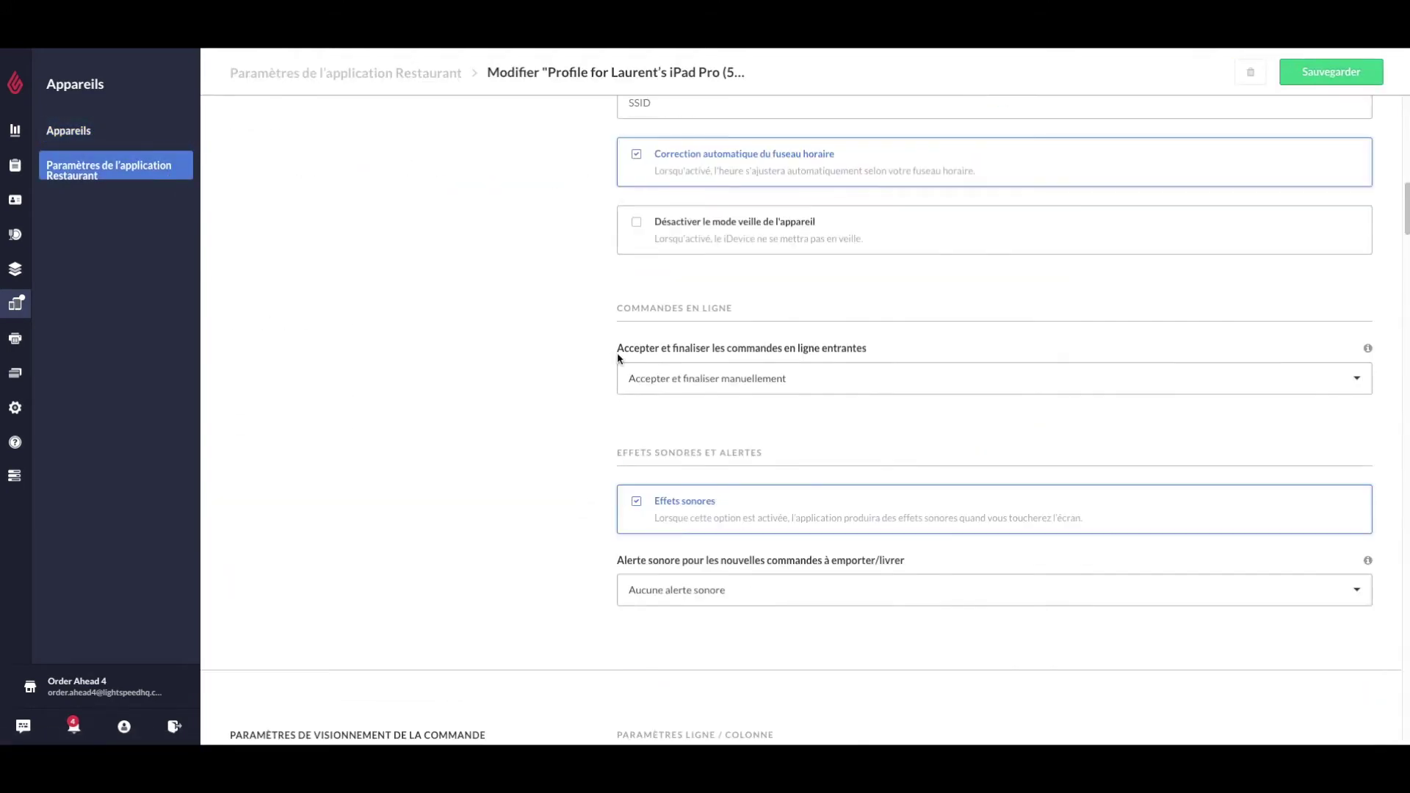
{"action": "left_click_drag", "start_coordinate": [619, 309], "coordinate": [761, 326]}
{"action": "left_click", "coordinate": [877, 378]}
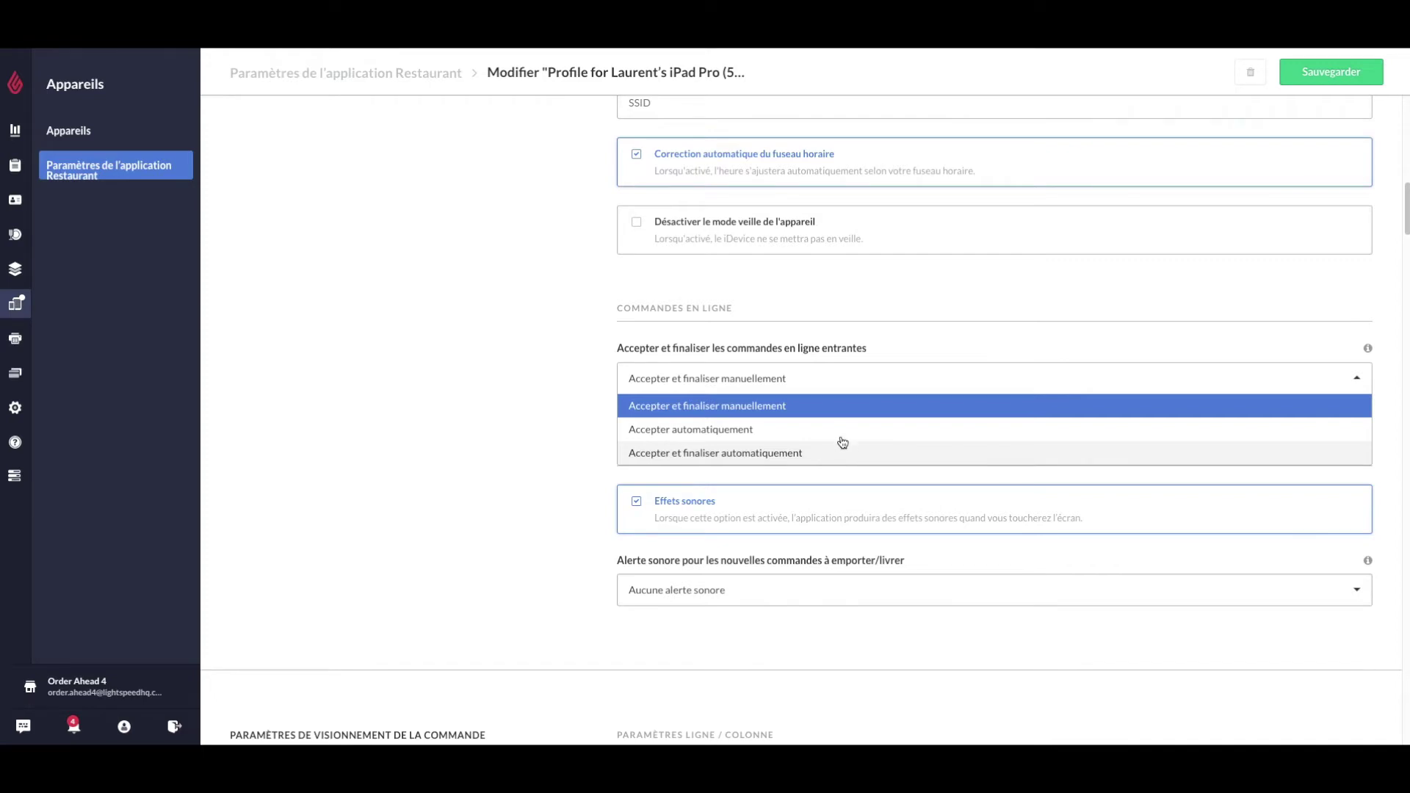
{"action": "left_click", "coordinate": [828, 410]}
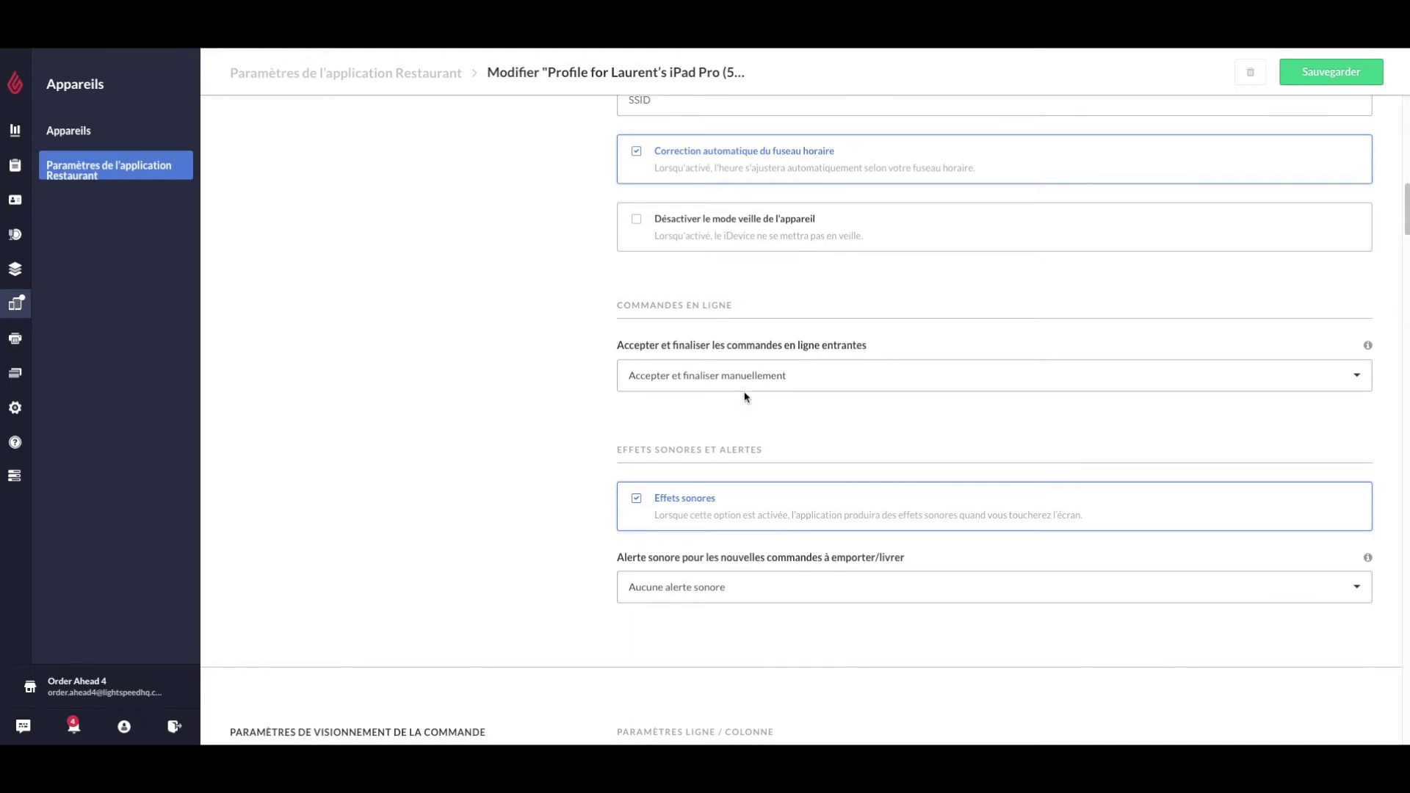
Step: Review the sound alert choices for new takeout and delivery orders in the device profile, and save the profile
{"action": "scroll", "coordinate": [746, 397], "scroll_direction": "down", "scroll_amount": 3}
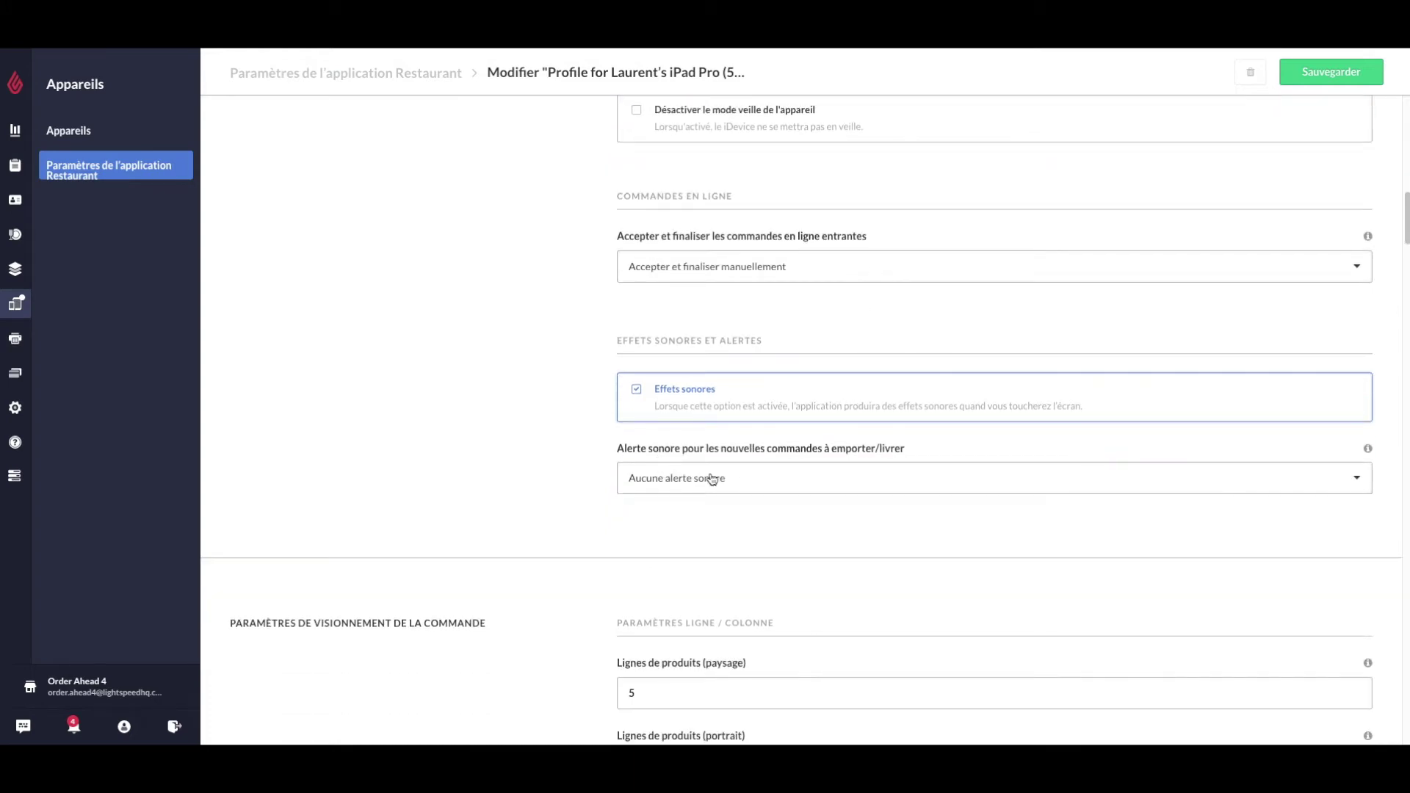
{"action": "left_click", "coordinate": [733, 478]}
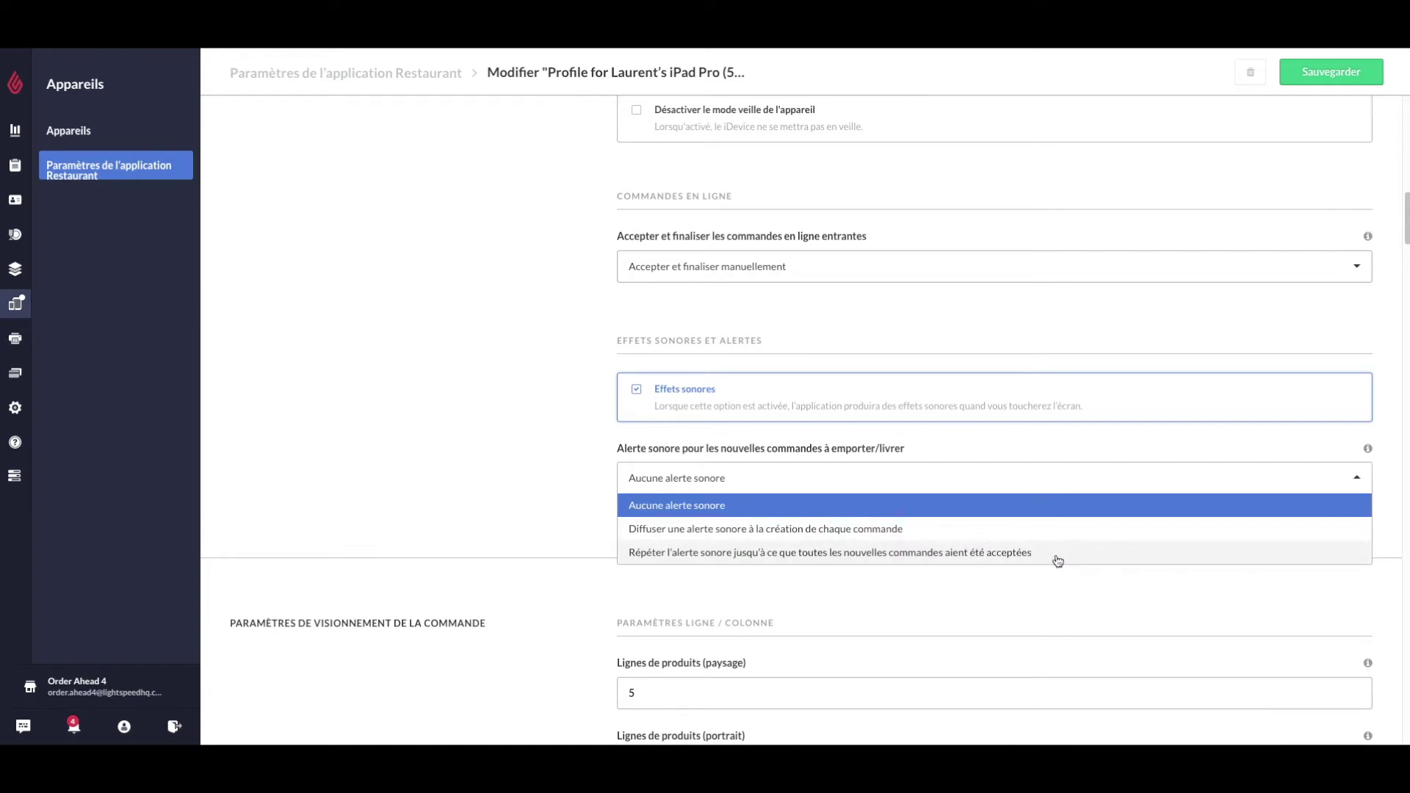
{"action": "left_click", "coordinate": [1316, 77]}
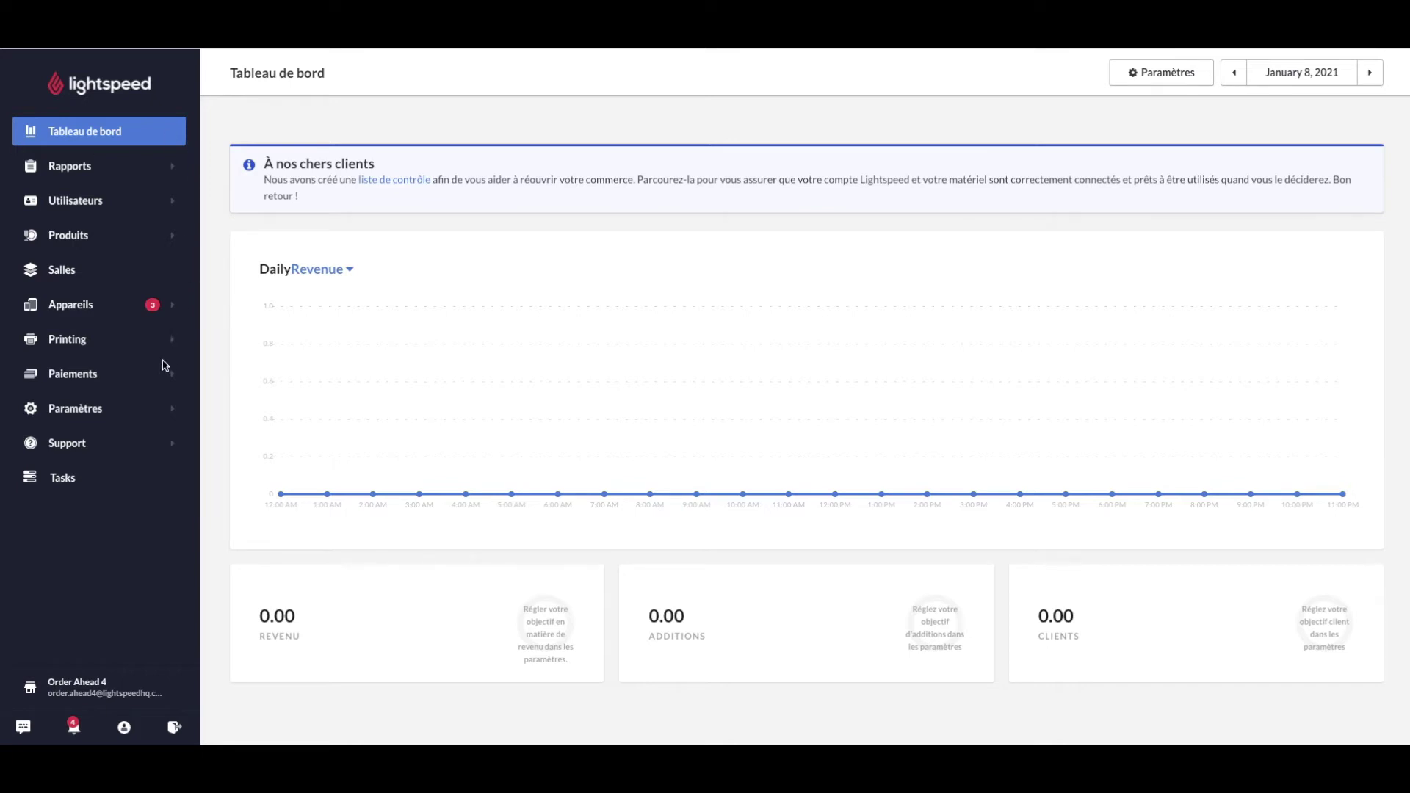
Step: Enable "Afficher le client" in the Cuisine printer template and confirm the change
{"action": "left_click", "coordinate": [77, 347]}
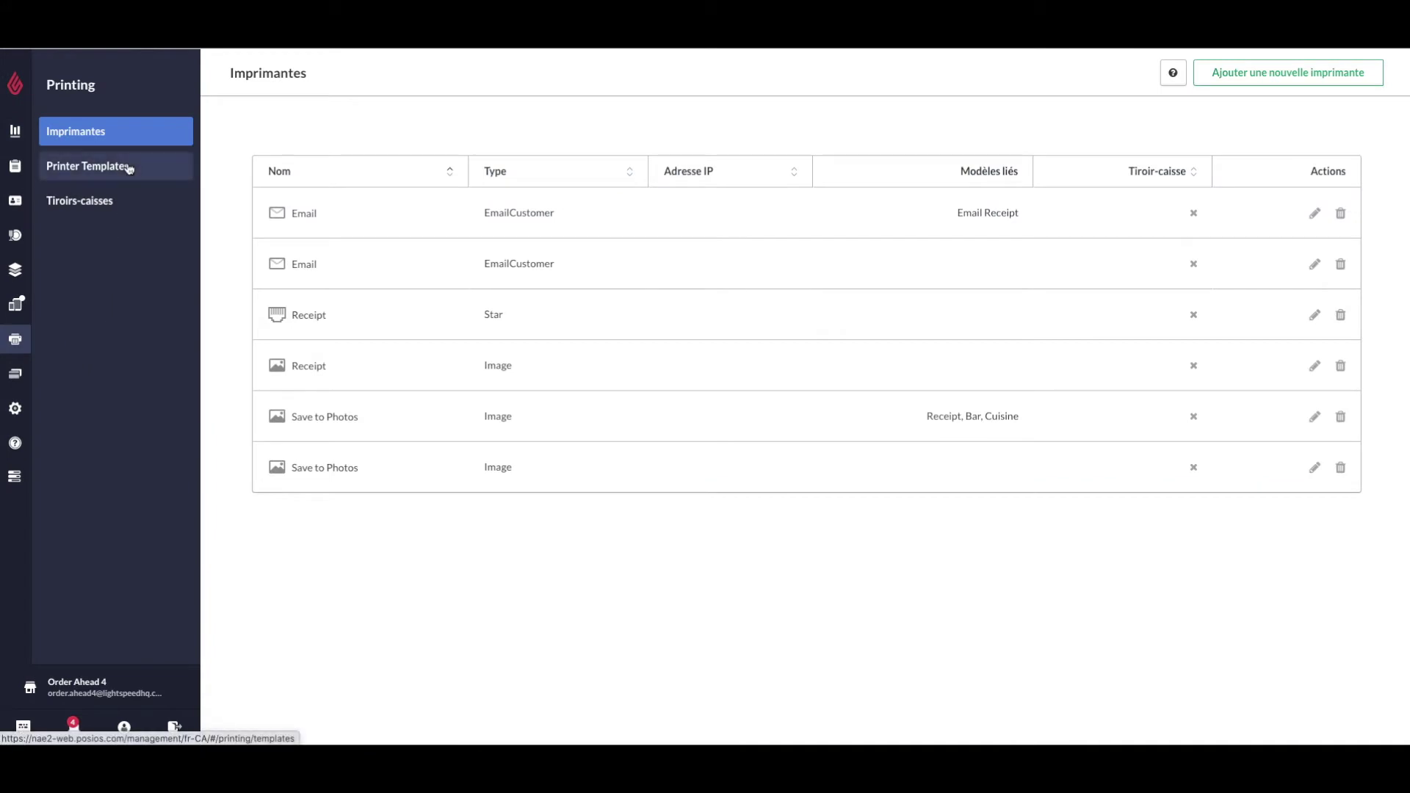
{"action": "left_click", "coordinate": [129, 168]}
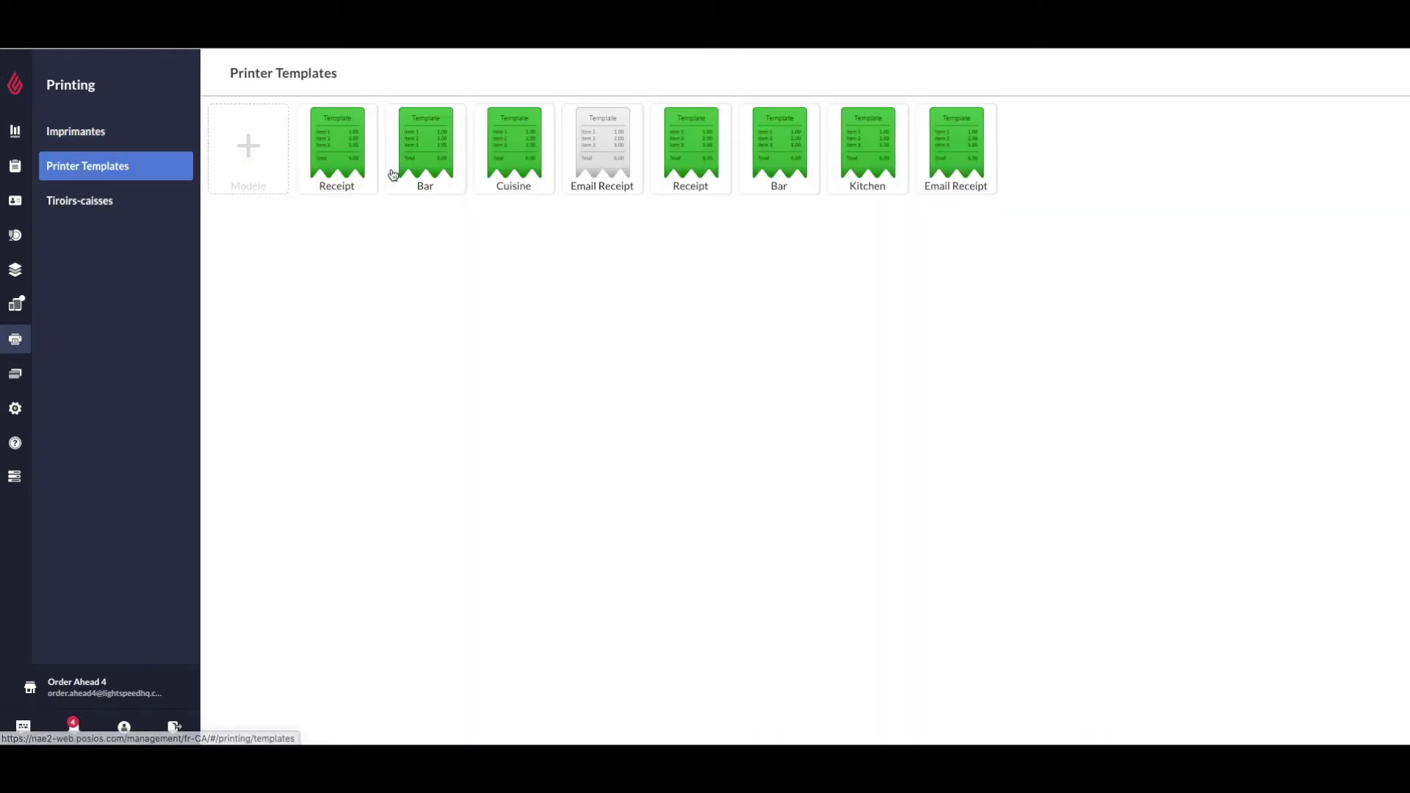
{"action": "left_click", "coordinate": [500, 174]}
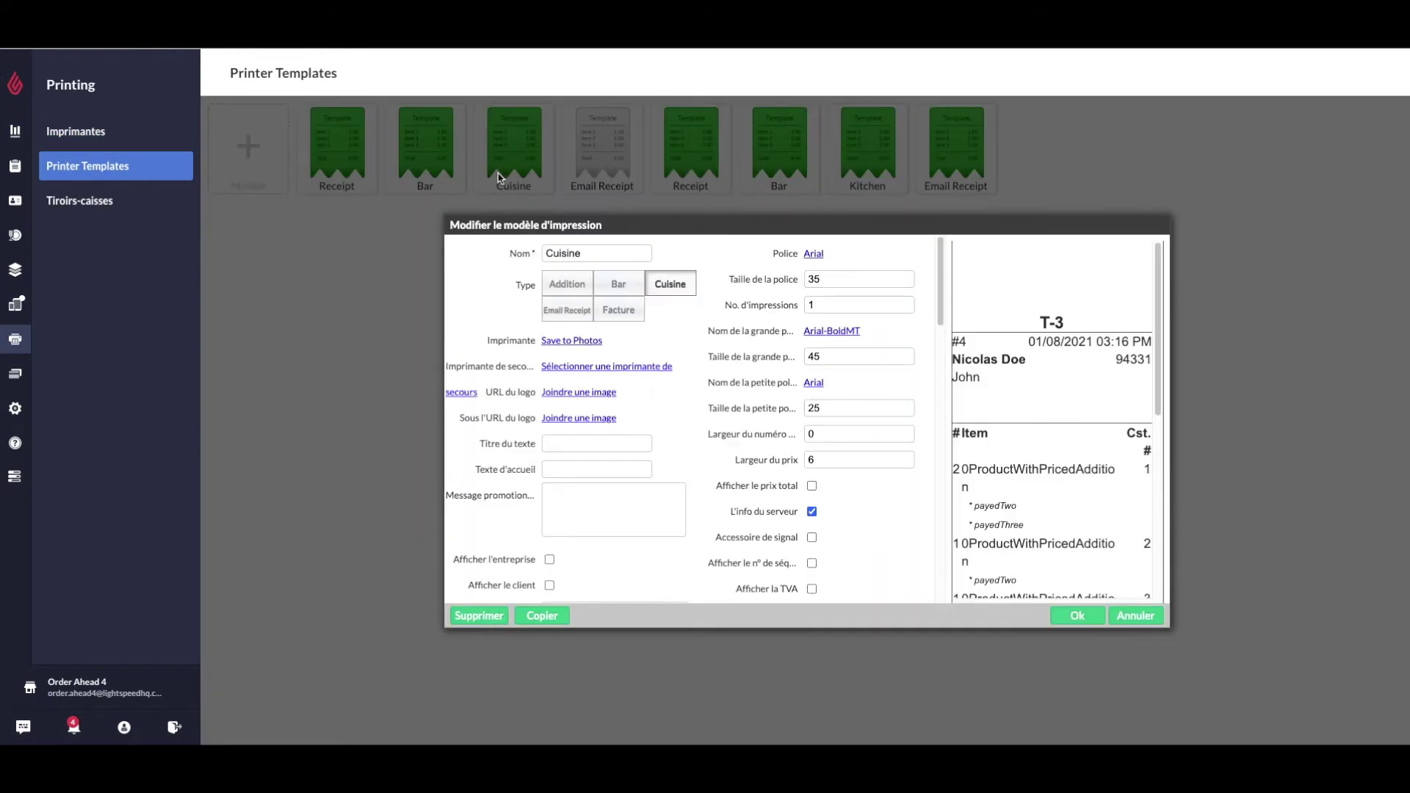
{"action": "left_click_drag", "start_coordinate": [465, 586], "coordinate": [536, 586]}
{"action": "left_click", "coordinate": [549, 585]}
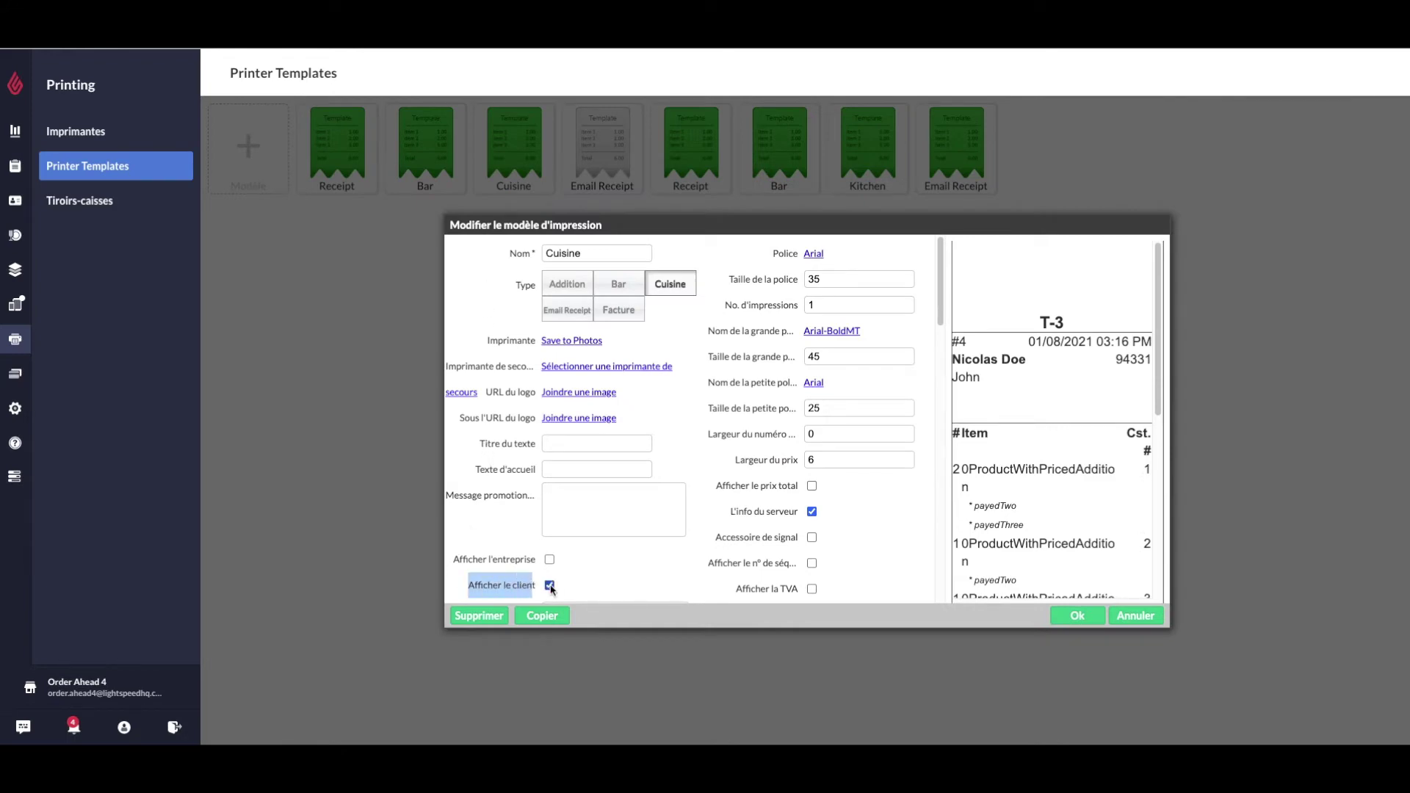
{"action": "left_click", "coordinate": [1066, 621]}
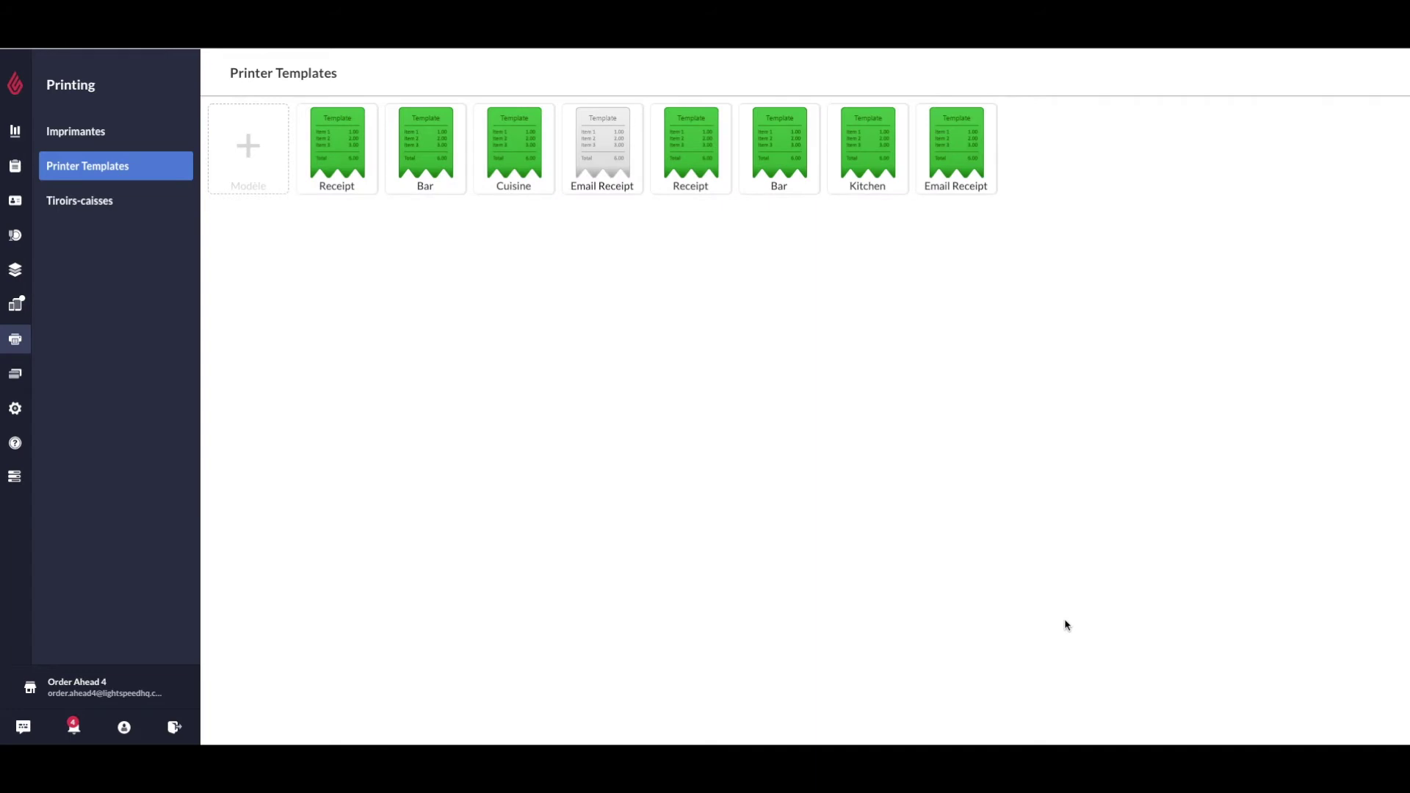
Step: Enable "Afficher le client" in the first Bar printer template and confirm the change
{"action": "left_click", "coordinate": [456, 196]}
{"action": "left_click", "coordinate": [550, 585]}
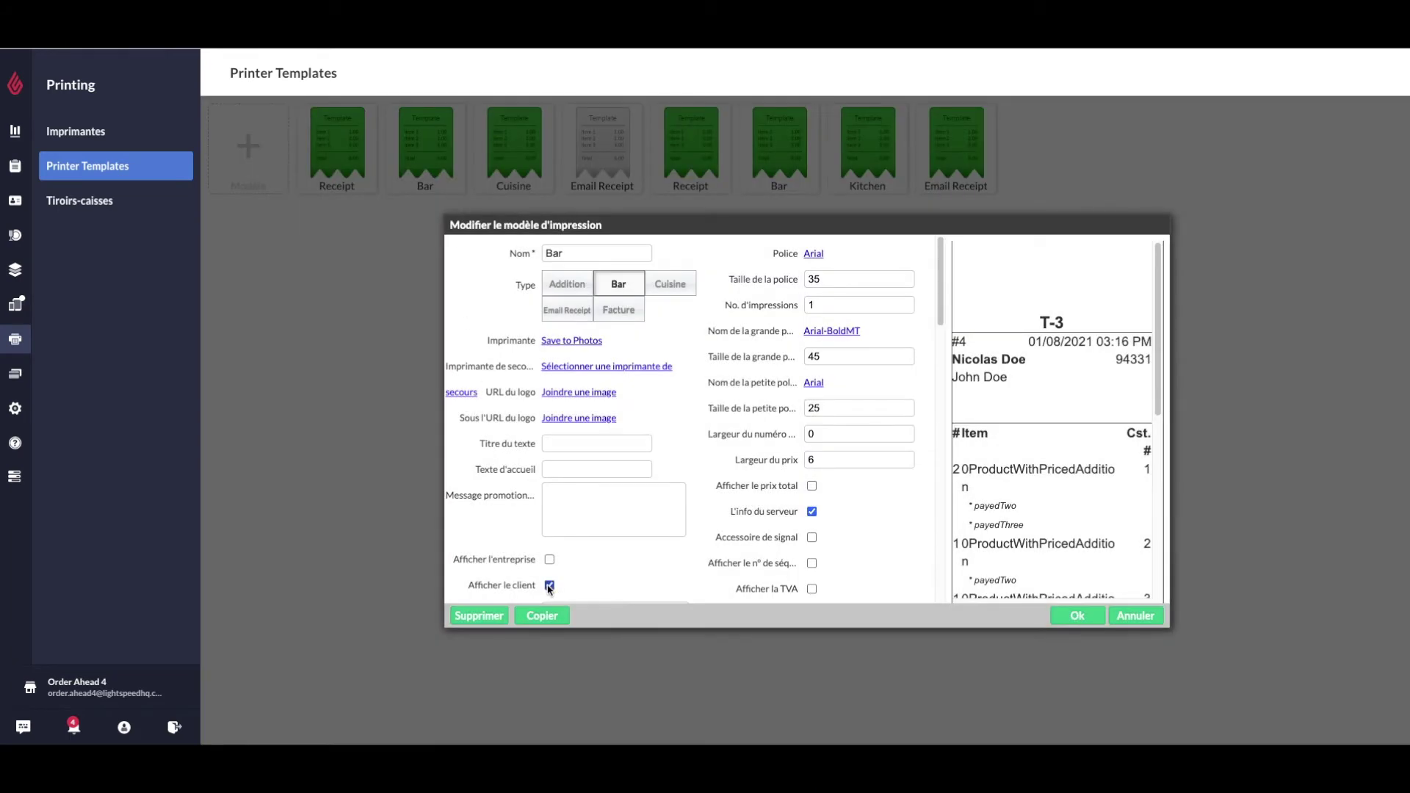
{"action": "left_click", "coordinate": [1055, 617]}
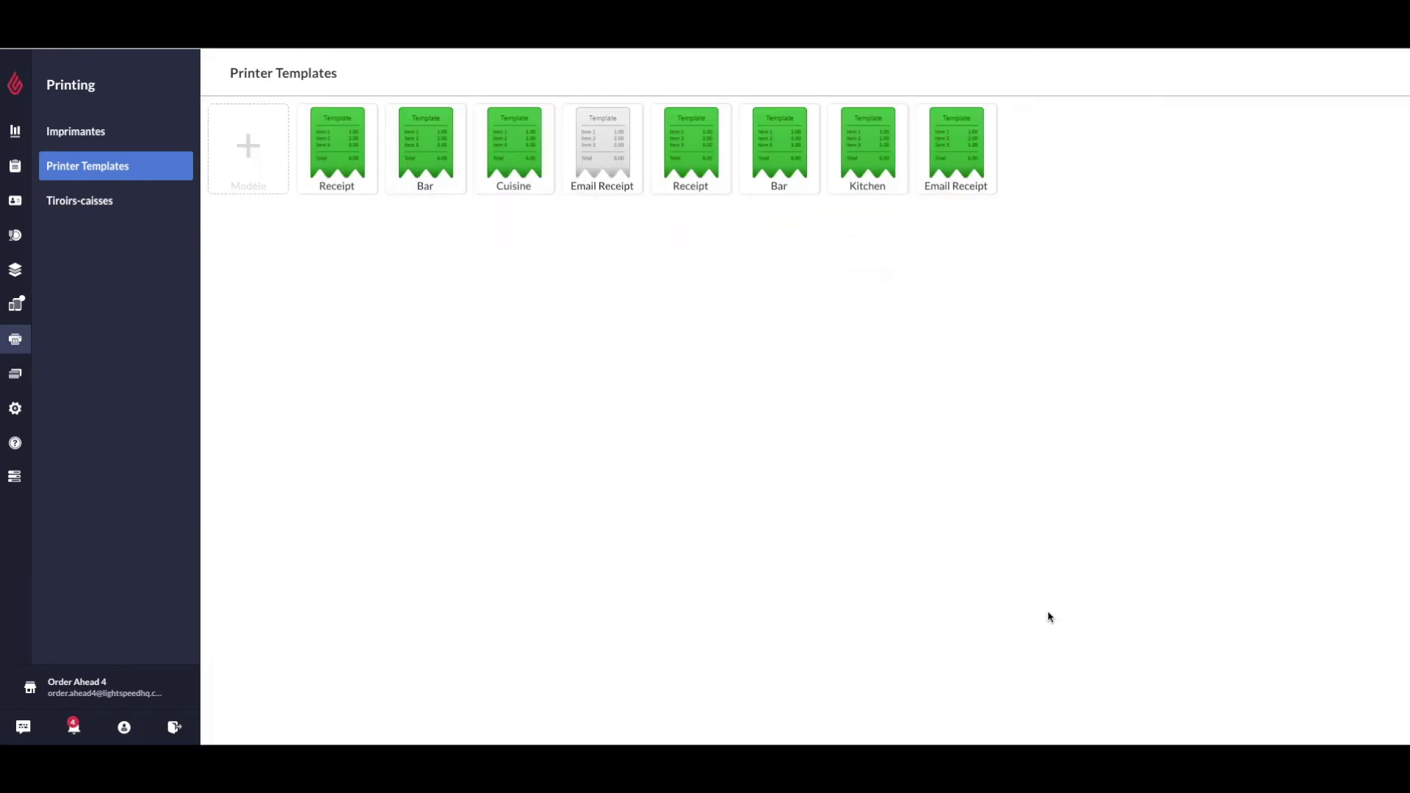
Step: Switch to Lightspeed Ordering, check the Stripe connection in Amsterdam Bistro's settings, and save them
{"action": "left_click", "coordinate": [23, 377]}
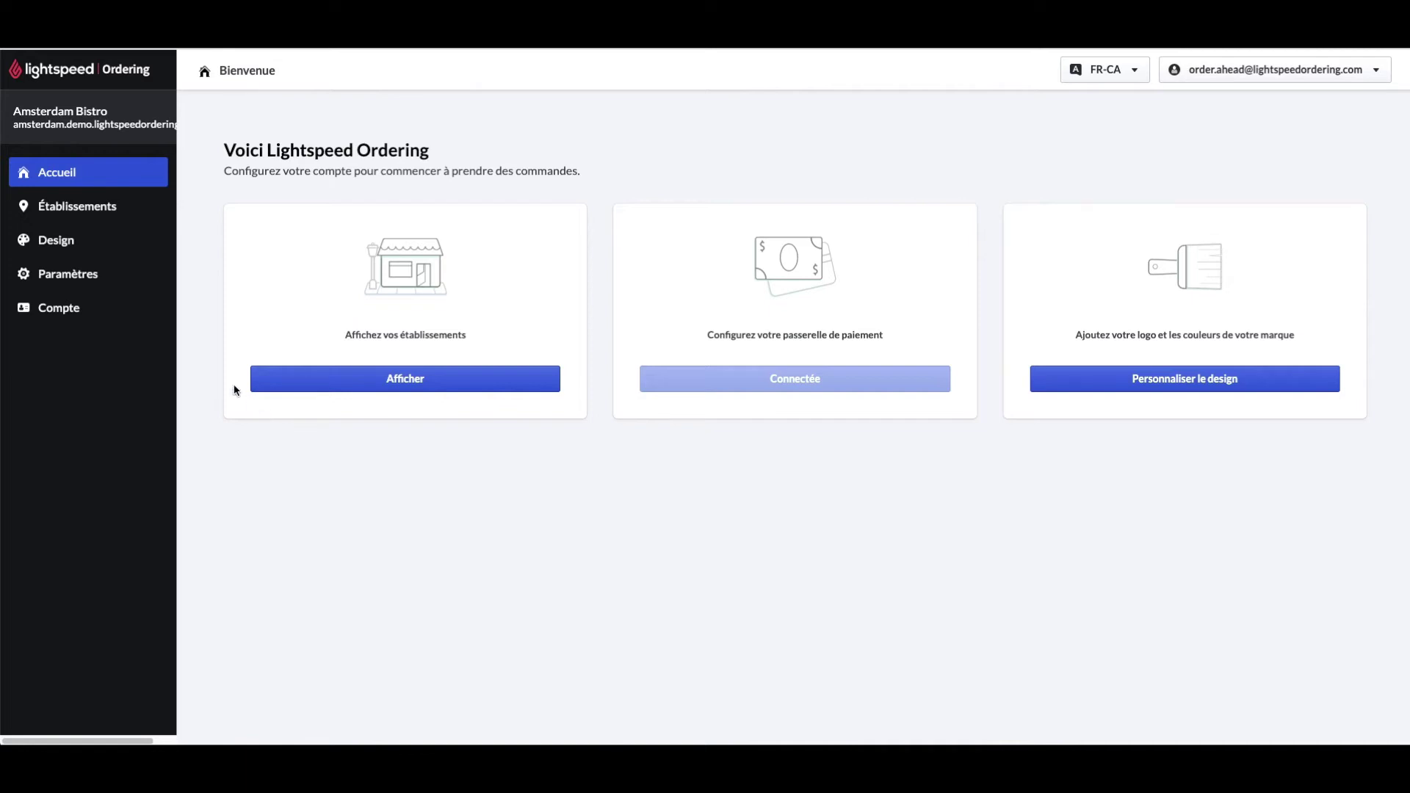
{"action": "left_click", "coordinate": [88, 278]}
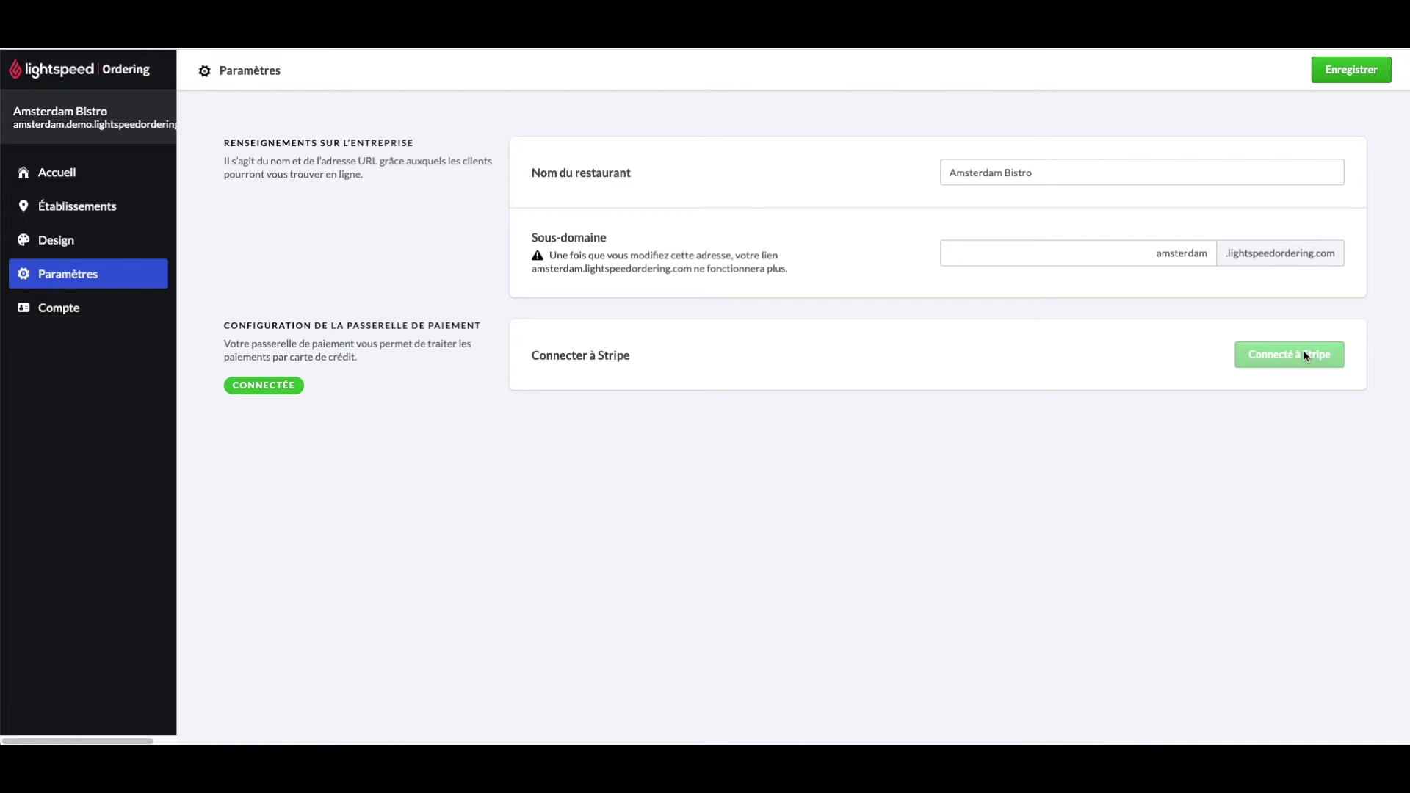
{"action": "left_click", "coordinate": [1346, 76]}
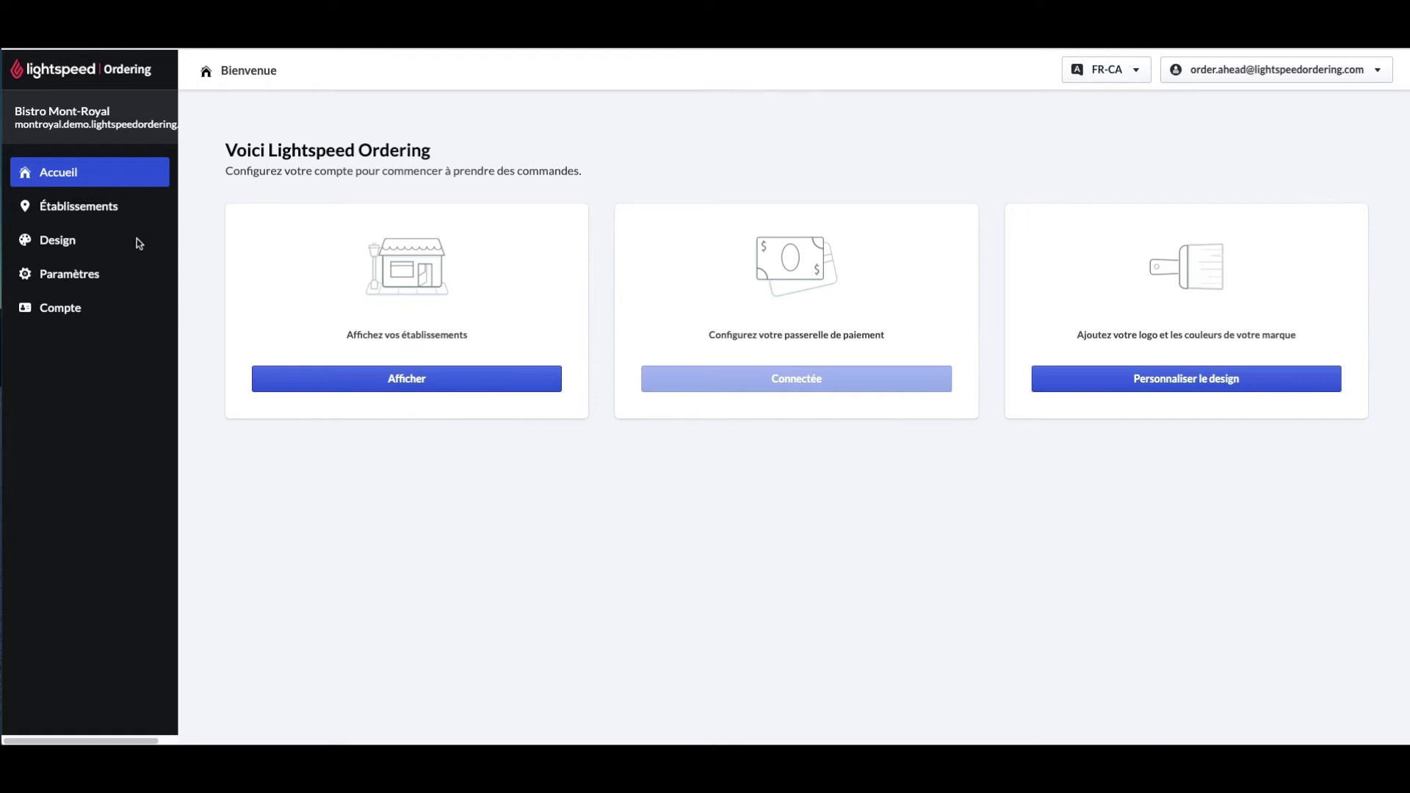
Step: Open the Saint-Antoine establishment of Bistro Mont-Royal and switch its online ordering service off and back on
{"action": "left_click", "coordinate": [110, 209]}
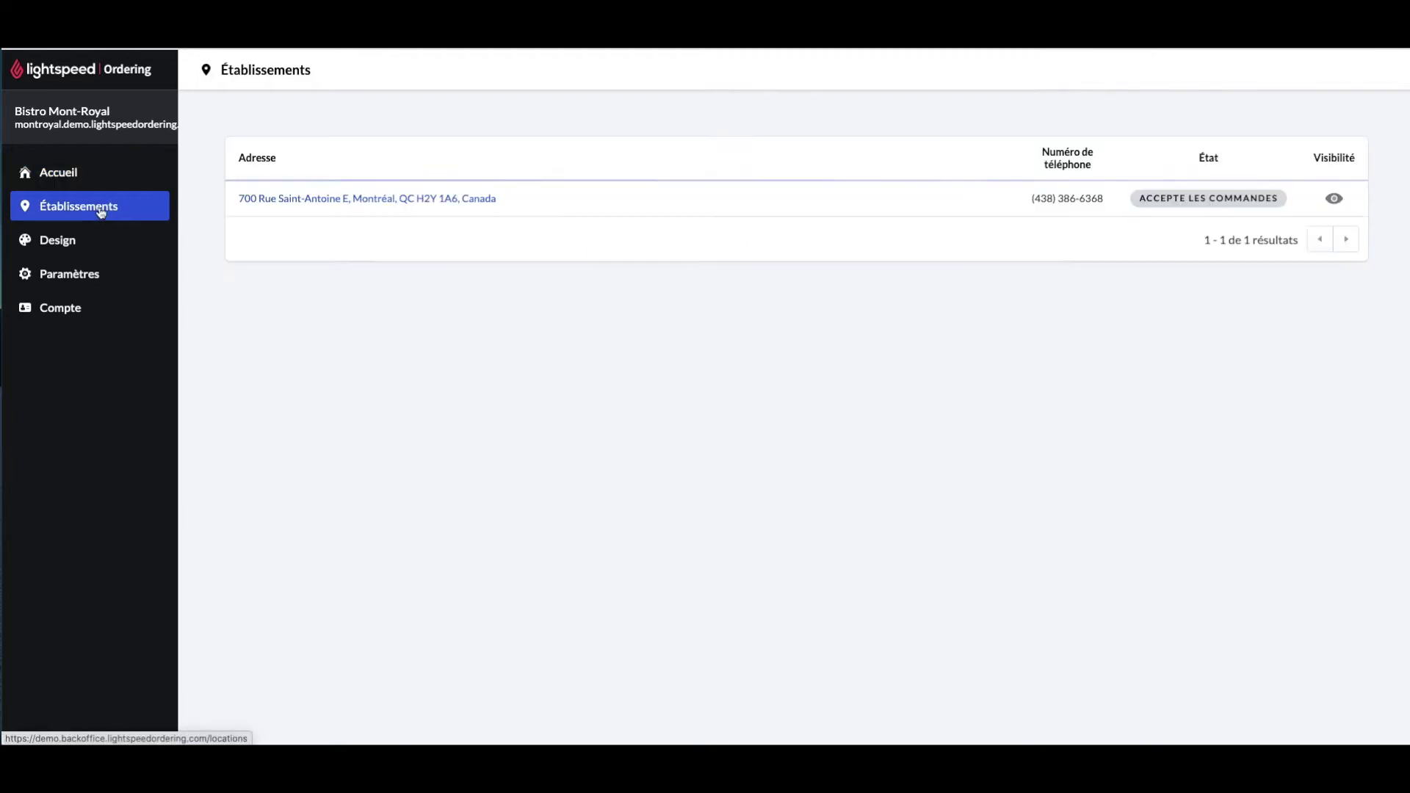
{"action": "left_click", "coordinate": [301, 200]}
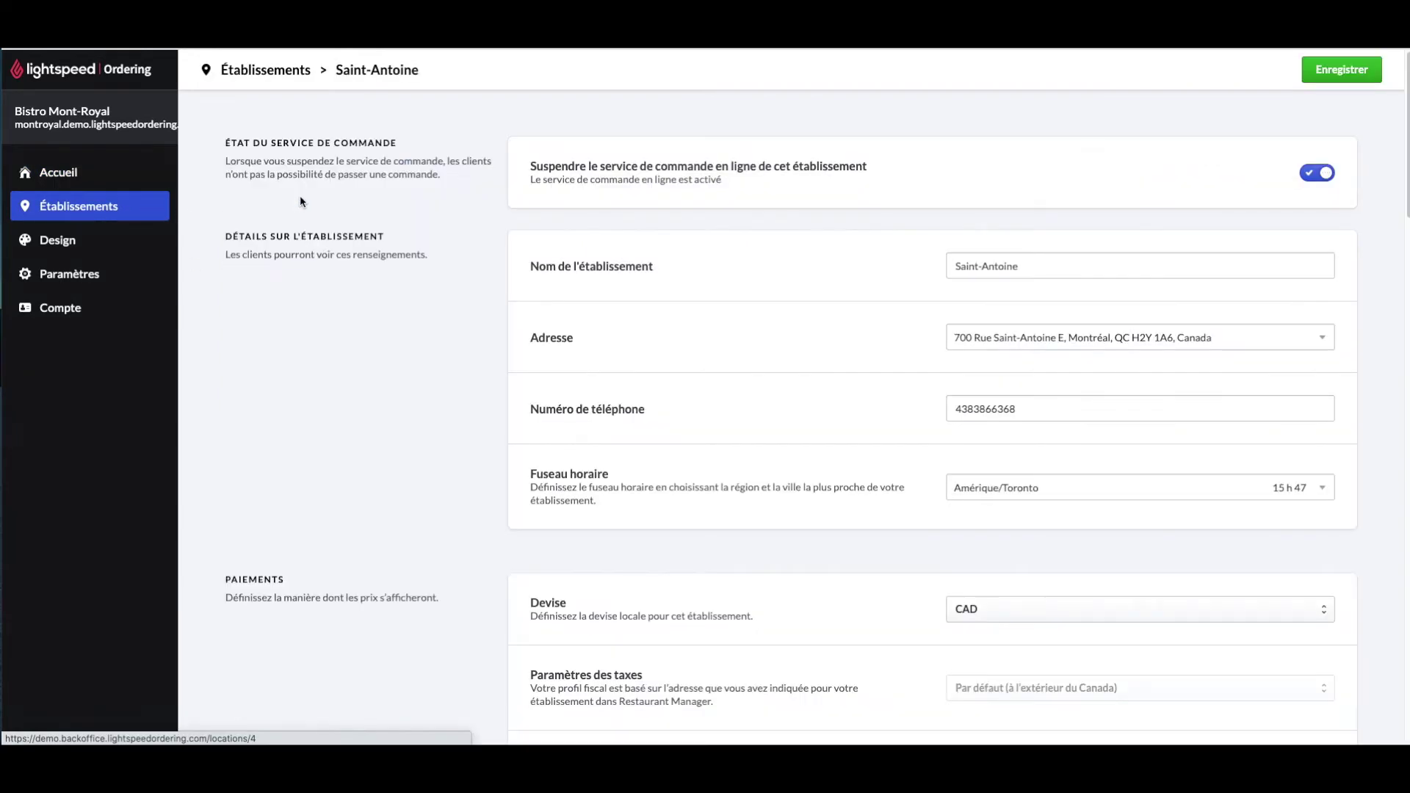
{"action": "left_click", "coordinate": [1317, 180]}
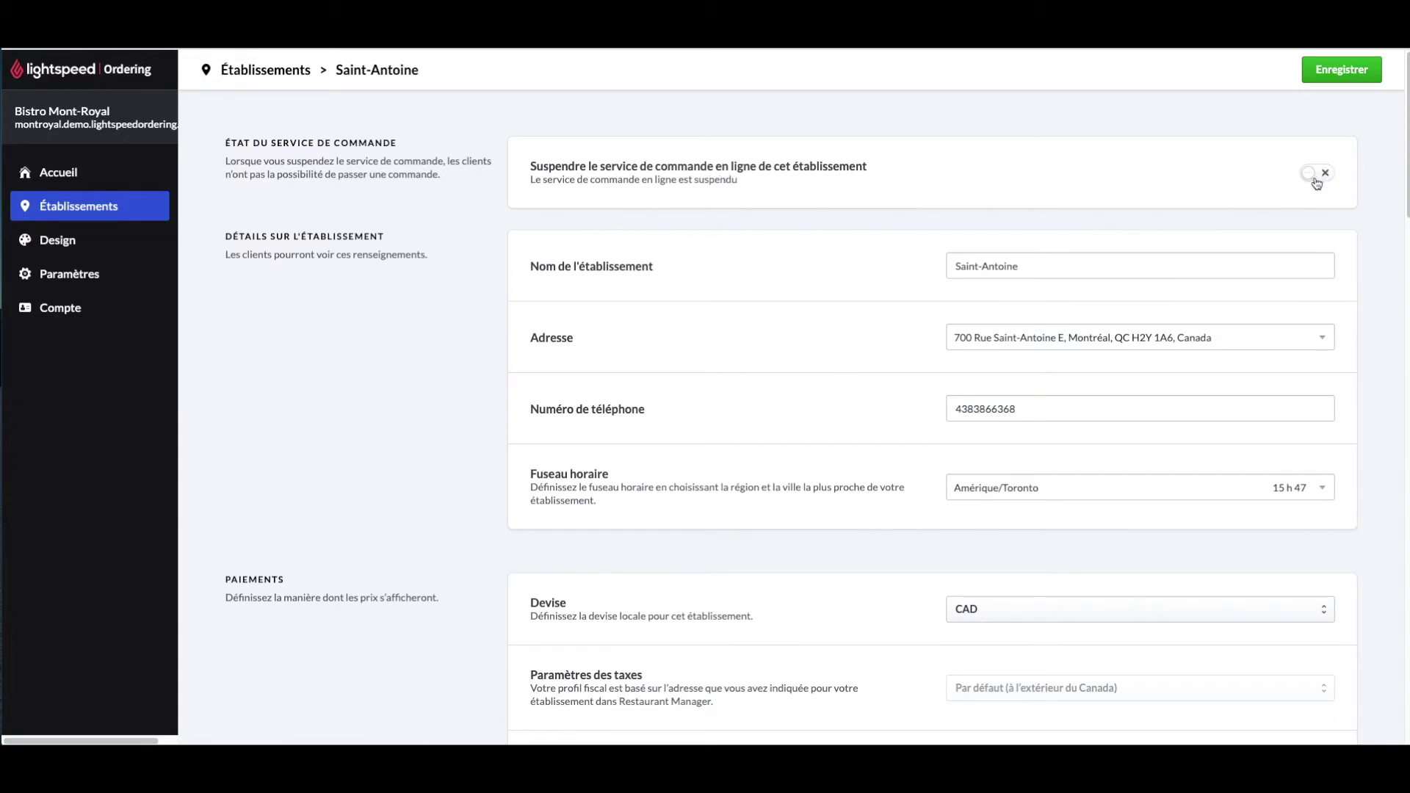
{"action": "left_click", "coordinate": [1316, 181]}
Step: Choose CAD as the establishment's currency and switch "Autoriser les pourboires" off and back on
{"action": "scroll", "coordinate": [1172, 210], "scroll_direction": "down", "scroll_amount": 6}
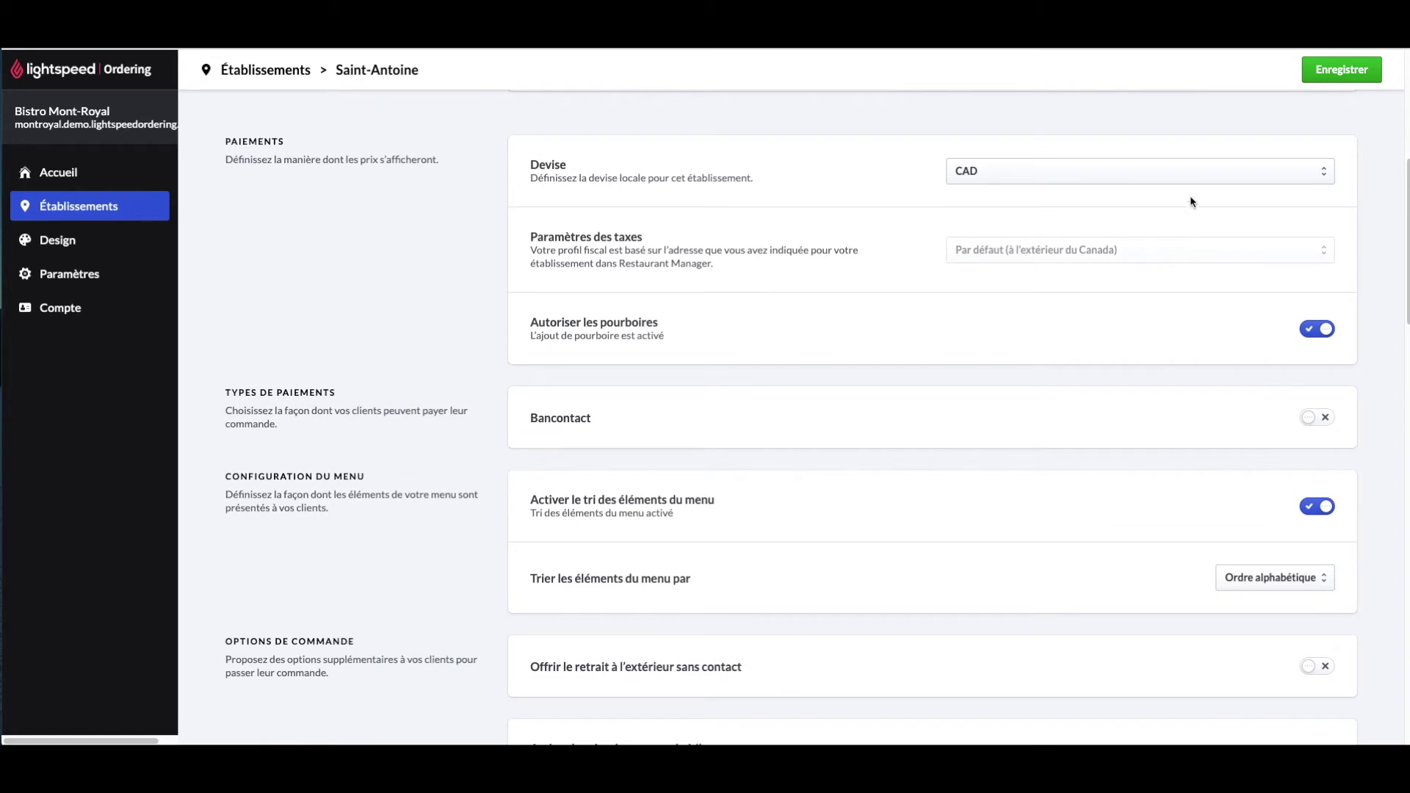
{"action": "left_click", "coordinate": [1202, 176]}
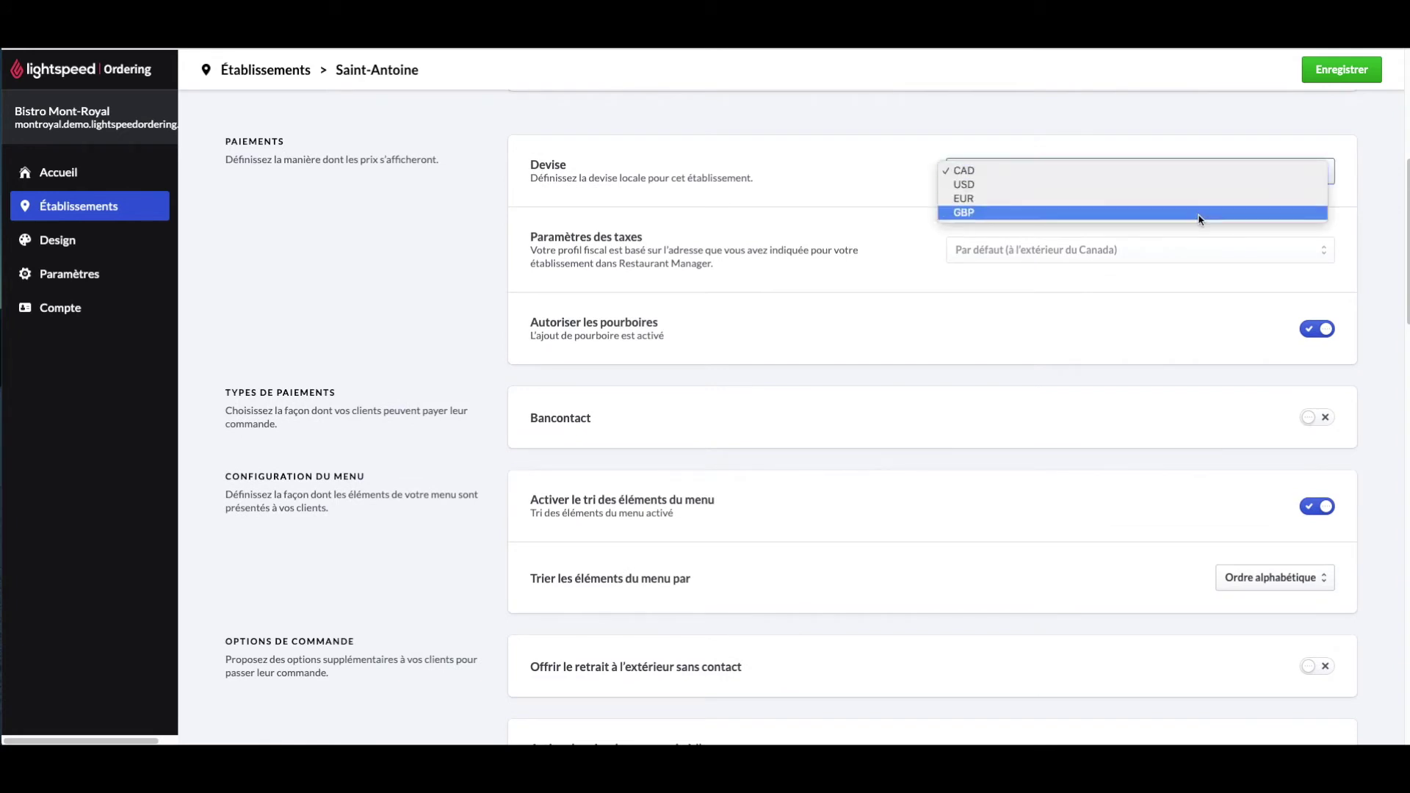
{"action": "left_click", "coordinate": [1193, 172]}
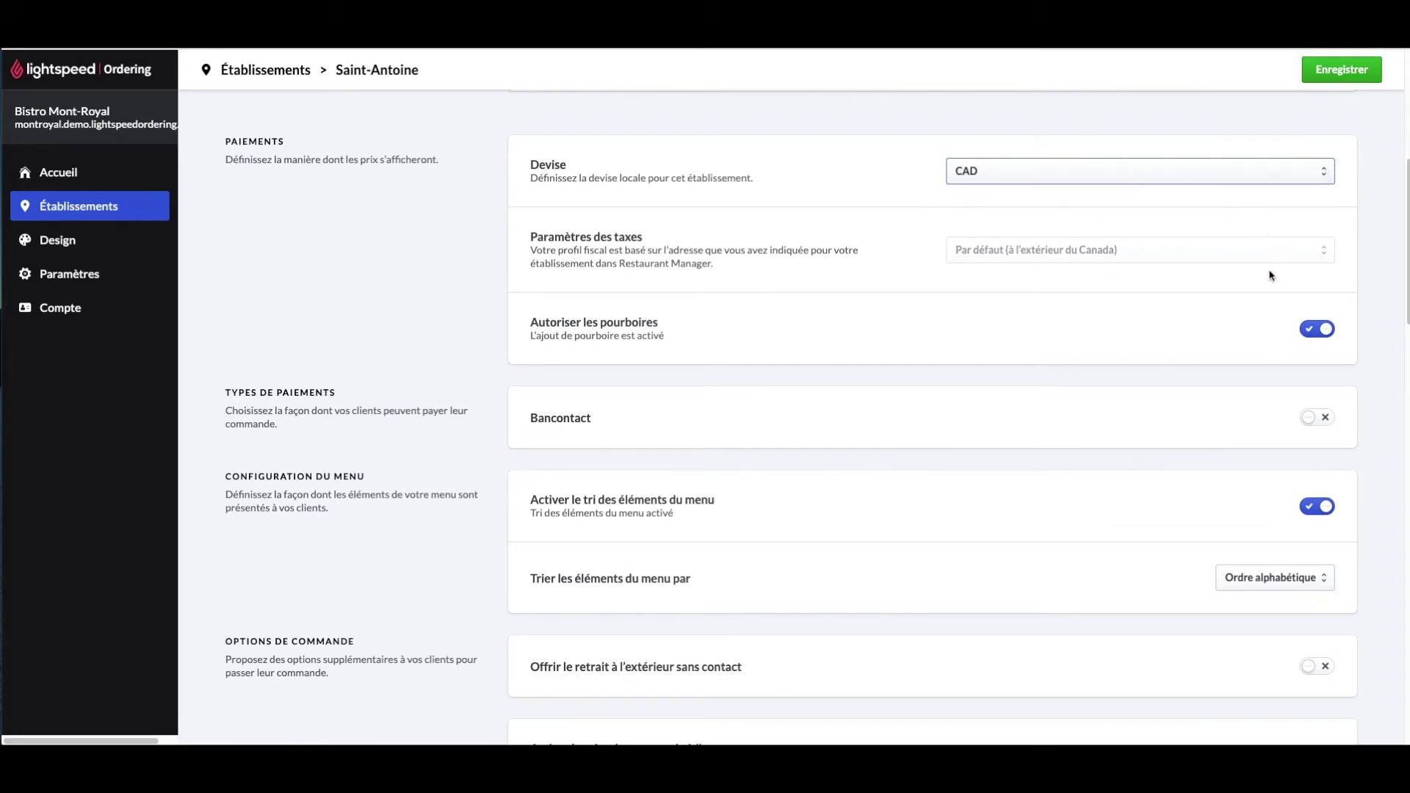
{"action": "left_click", "coordinate": [1310, 339]}
{"action": "left_click", "coordinate": [1310, 339]}
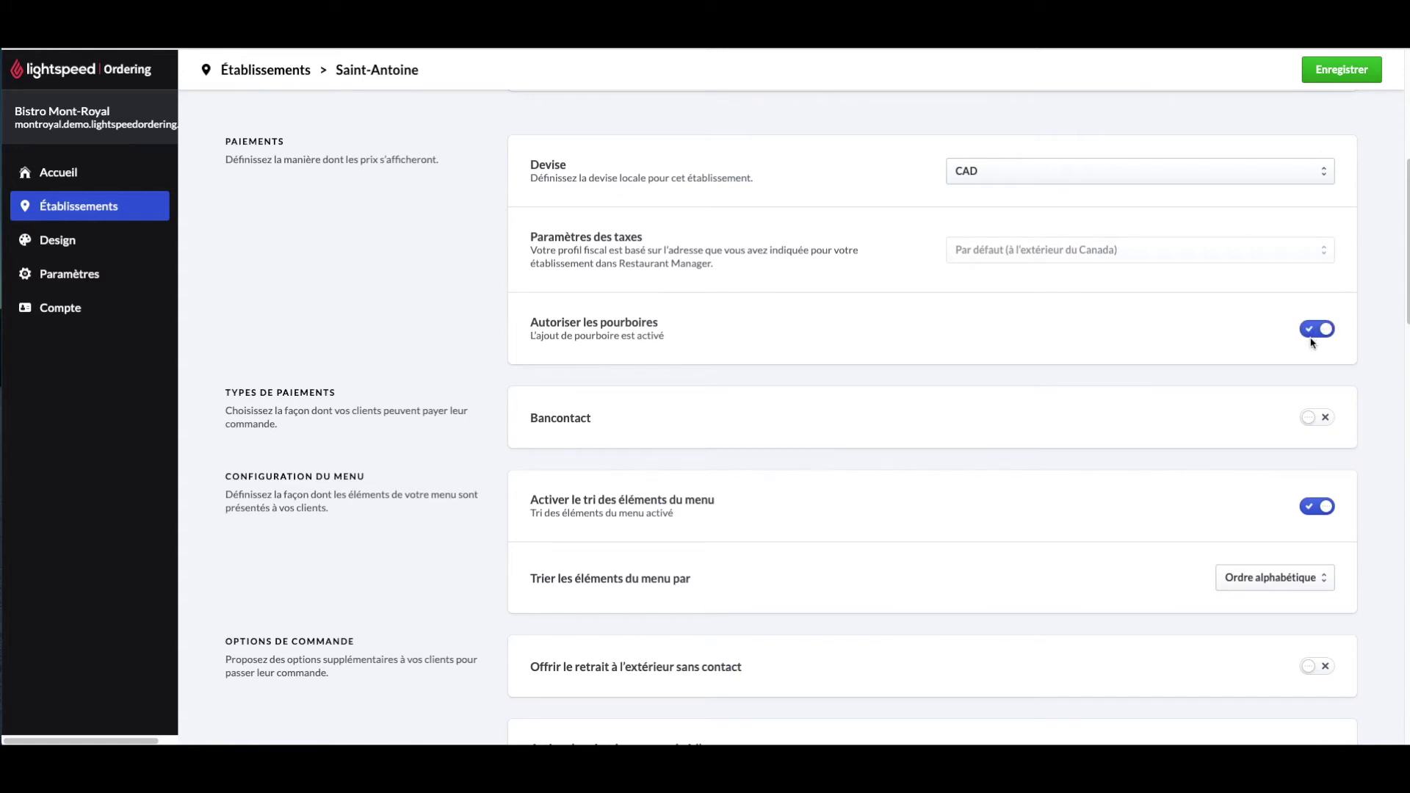
Step: Enable Bancontact as a payment type and keep the menu items sorted by "Ordre alphabétique"
{"action": "left_click", "coordinate": [1313, 422]}
{"action": "left_click", "coordinate": [1311, 576]}
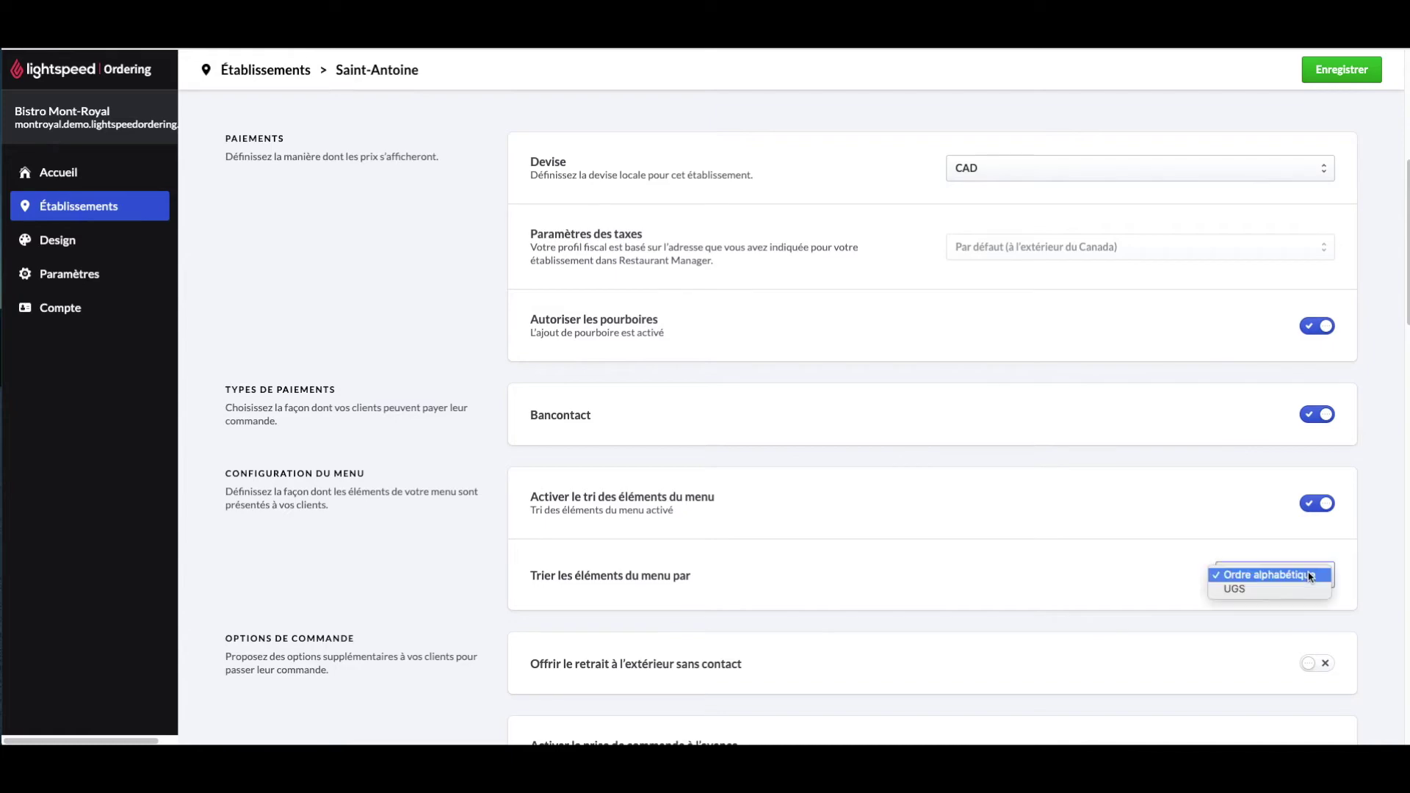
{"action": "left_click", "coordinate": [1330, 614]}
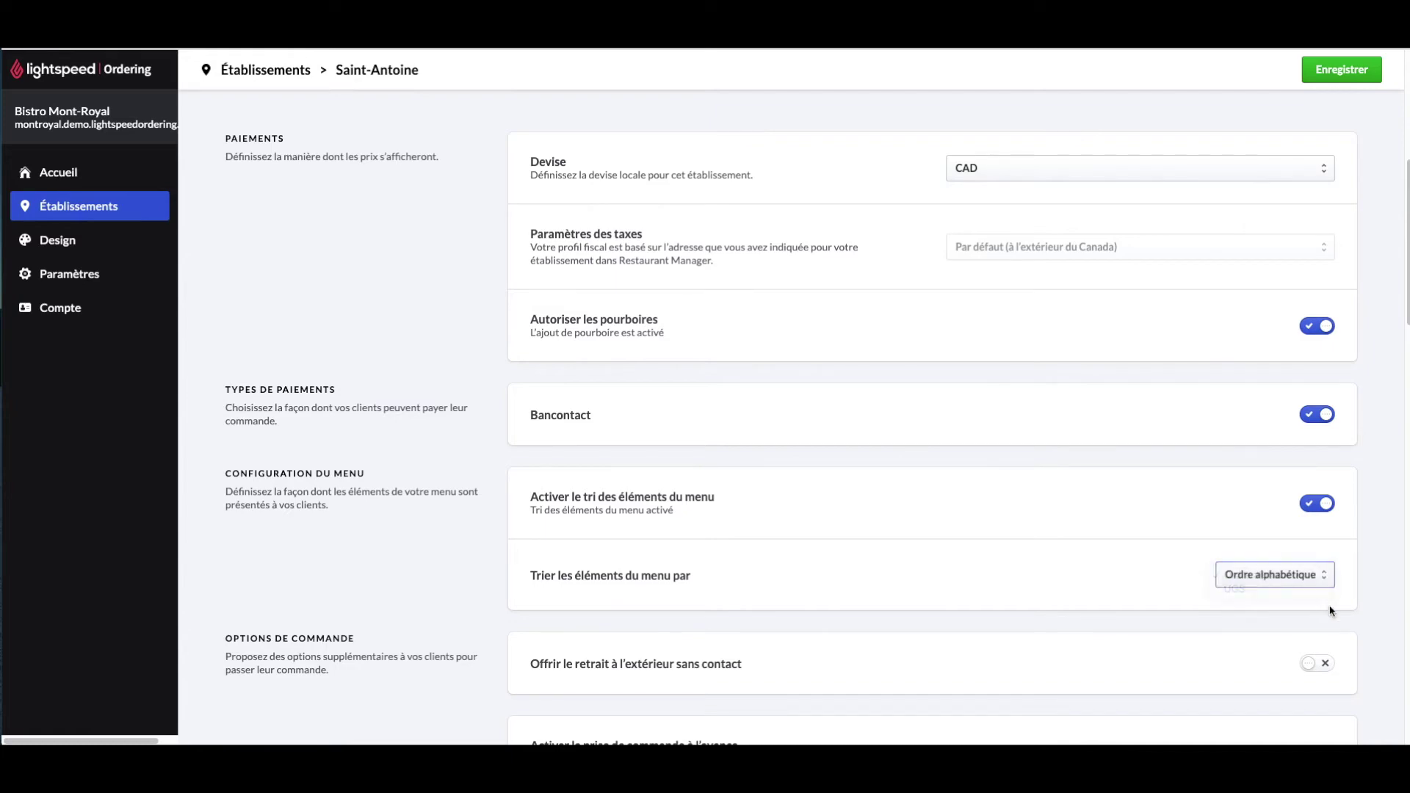
Step: Enable contactless outdoor pickup with its existing instructions, and allow advance orders "Jusqu'à 7 jours à l'avance"
{"action": "scroll", "coordinate": [1331, 602], "scroll_direction": "down", "scroll_amount": 1}
{"action": "scroll", "coordinate": [1331, 603], "scroll_direction": "down", "scroll_amount": 4}
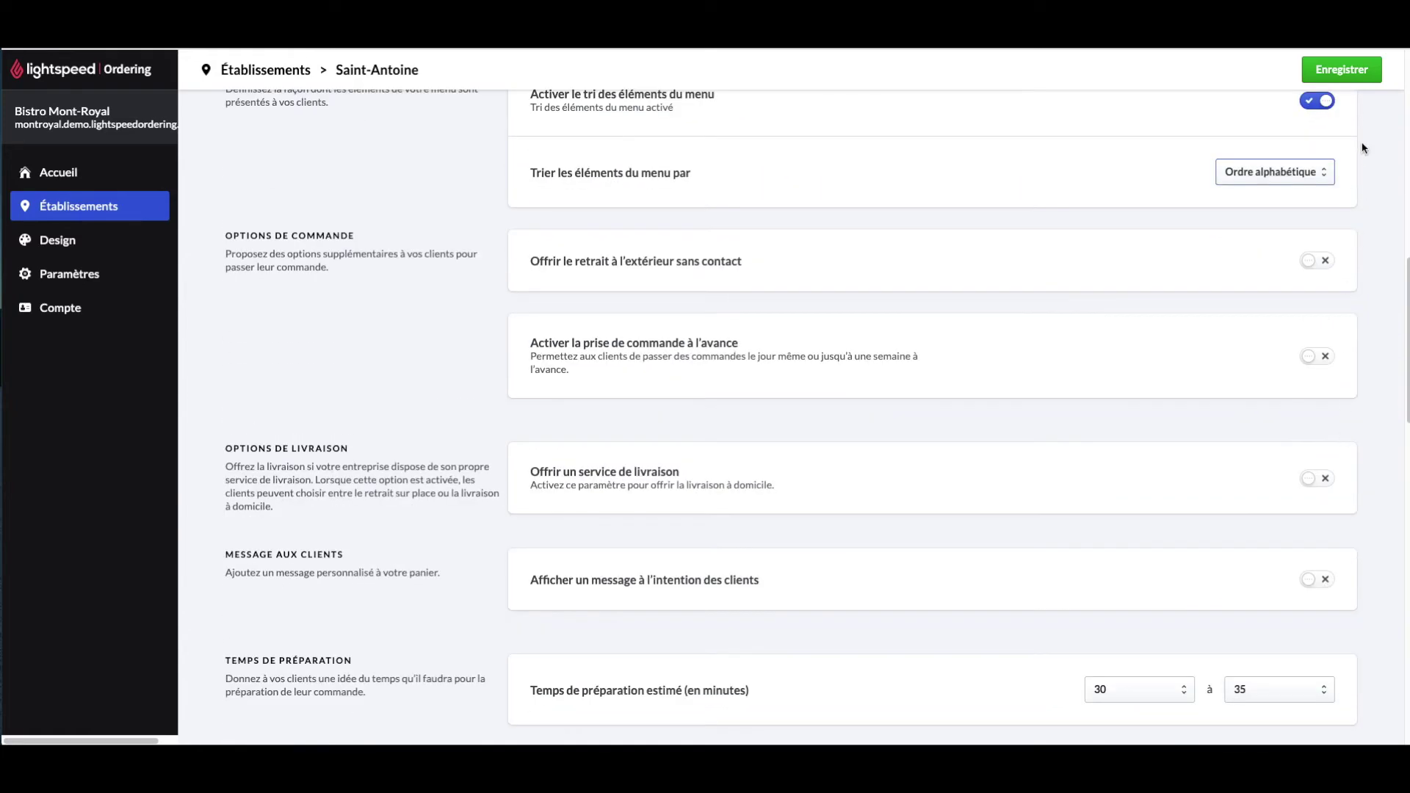
{"action": "left_click", "coordinate": [1319, 263]}
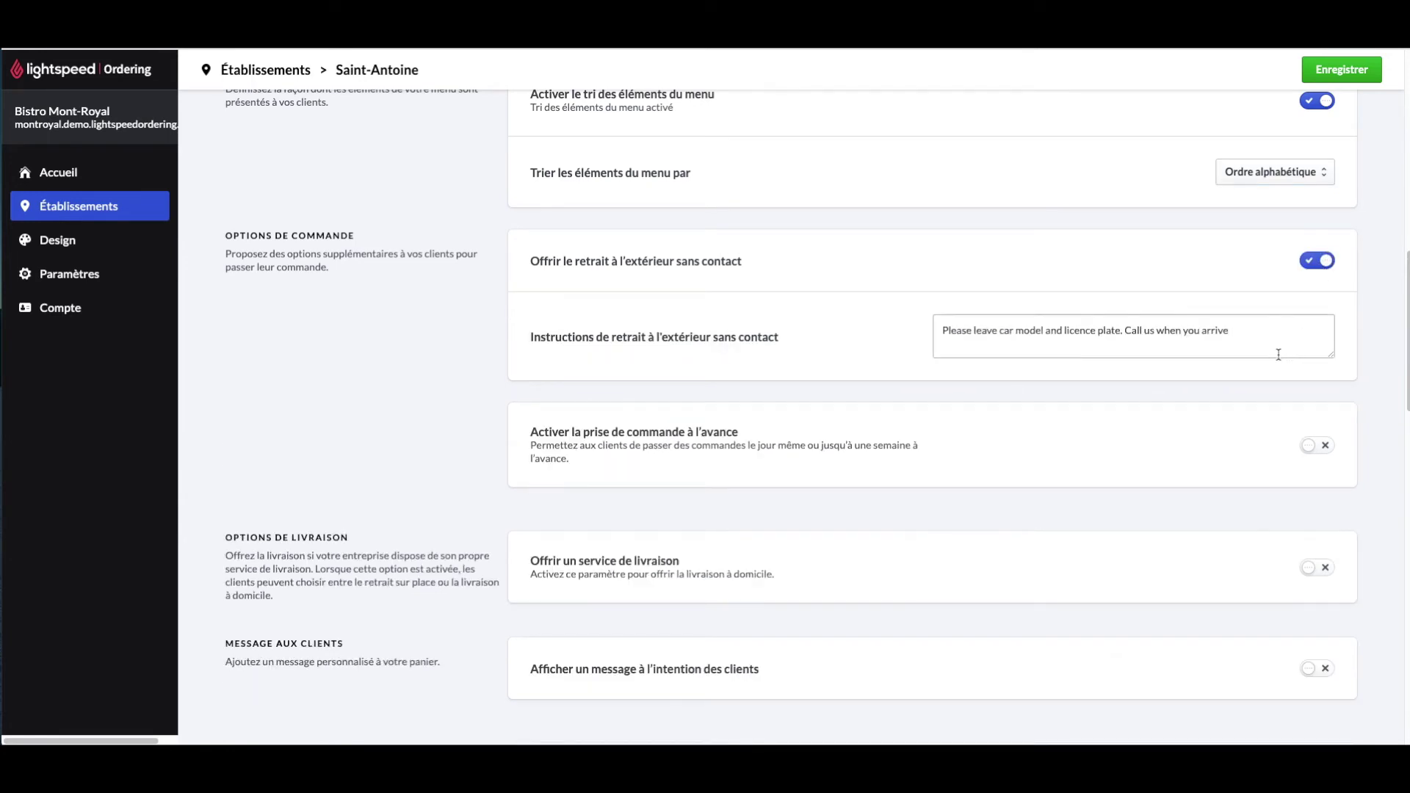
{"action": "left_click_drag", "start_coordinate": [940, 330], "coordinate": [1260, 330]}
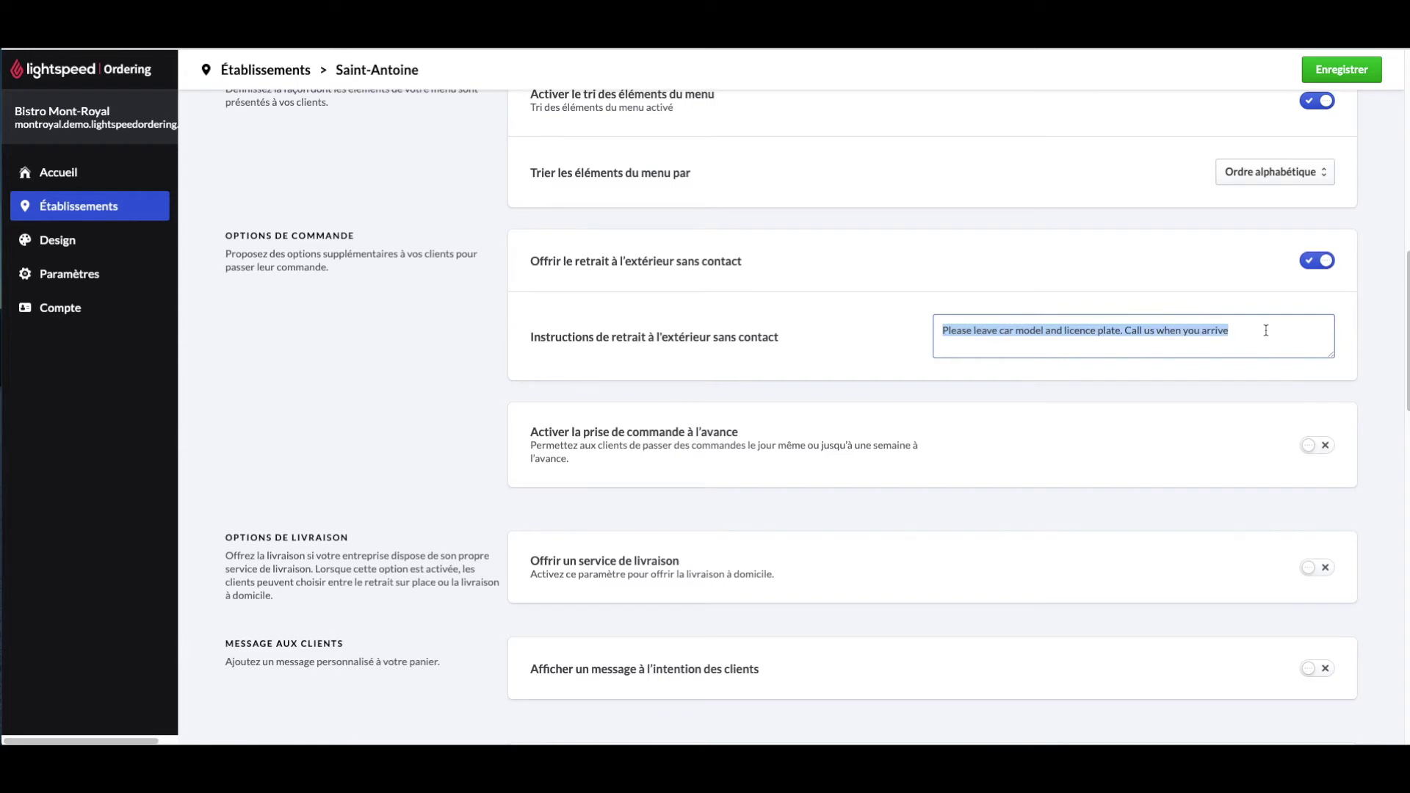
{"action": "left_click", "coordinate": [1314, 453]}
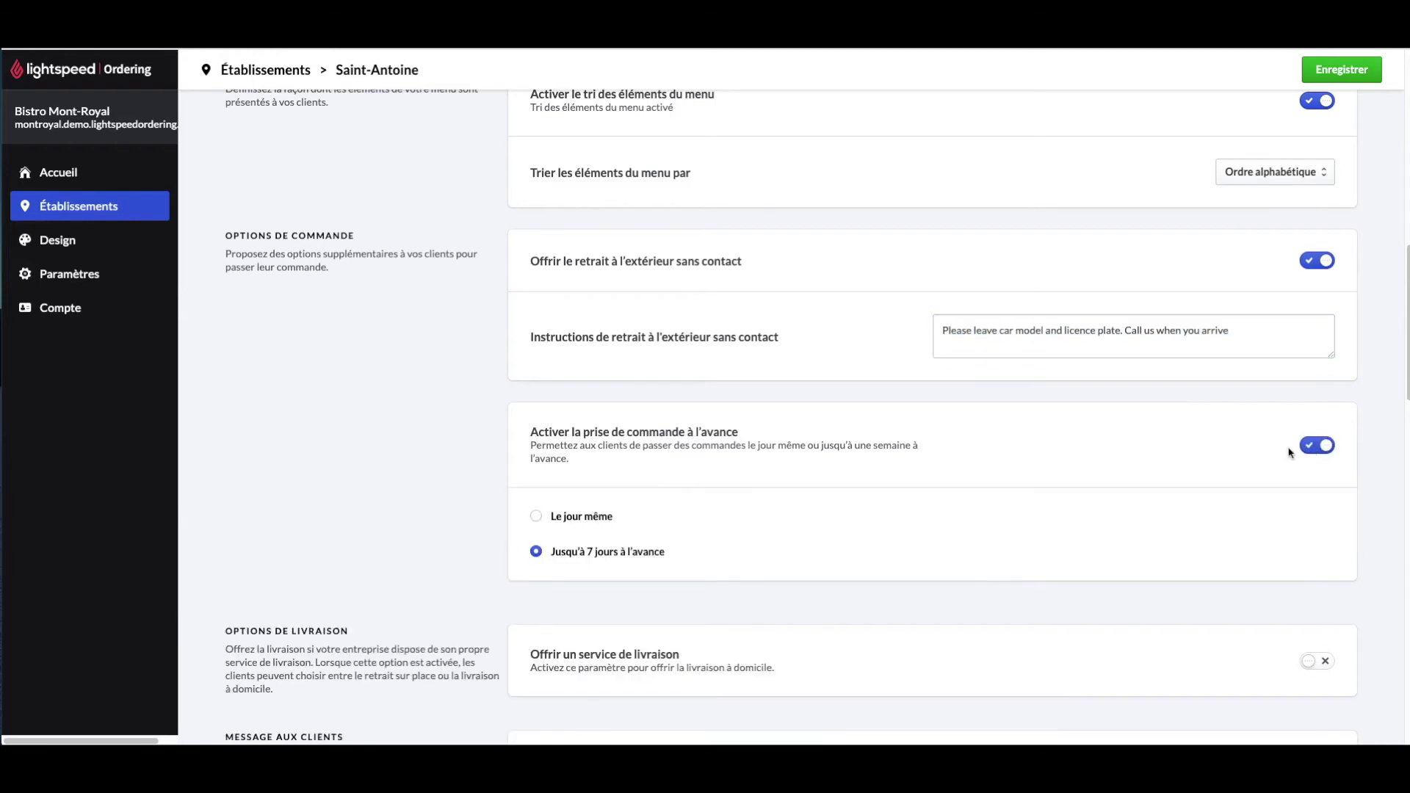
{"action": "left_click", "coordinate": [537, 552]}
Step: Enable the delivery service for the establishment with a delivery radius of 5 km
{"action": "scroll", "coordinate": [537, 547], "scroll_direction": "down", "scroll_amount": 5}
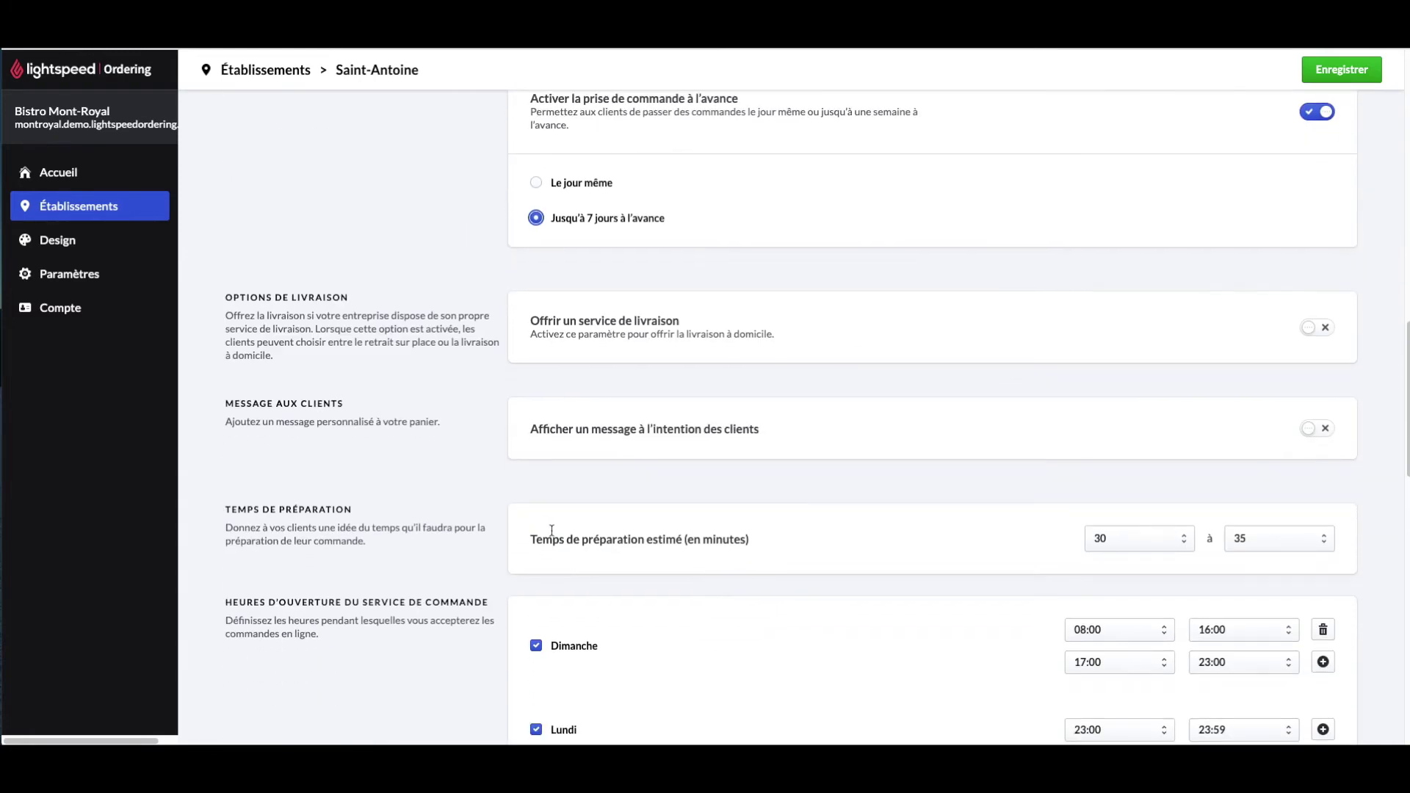
{"action": "left_click", "coordinate": [1315, 332]}
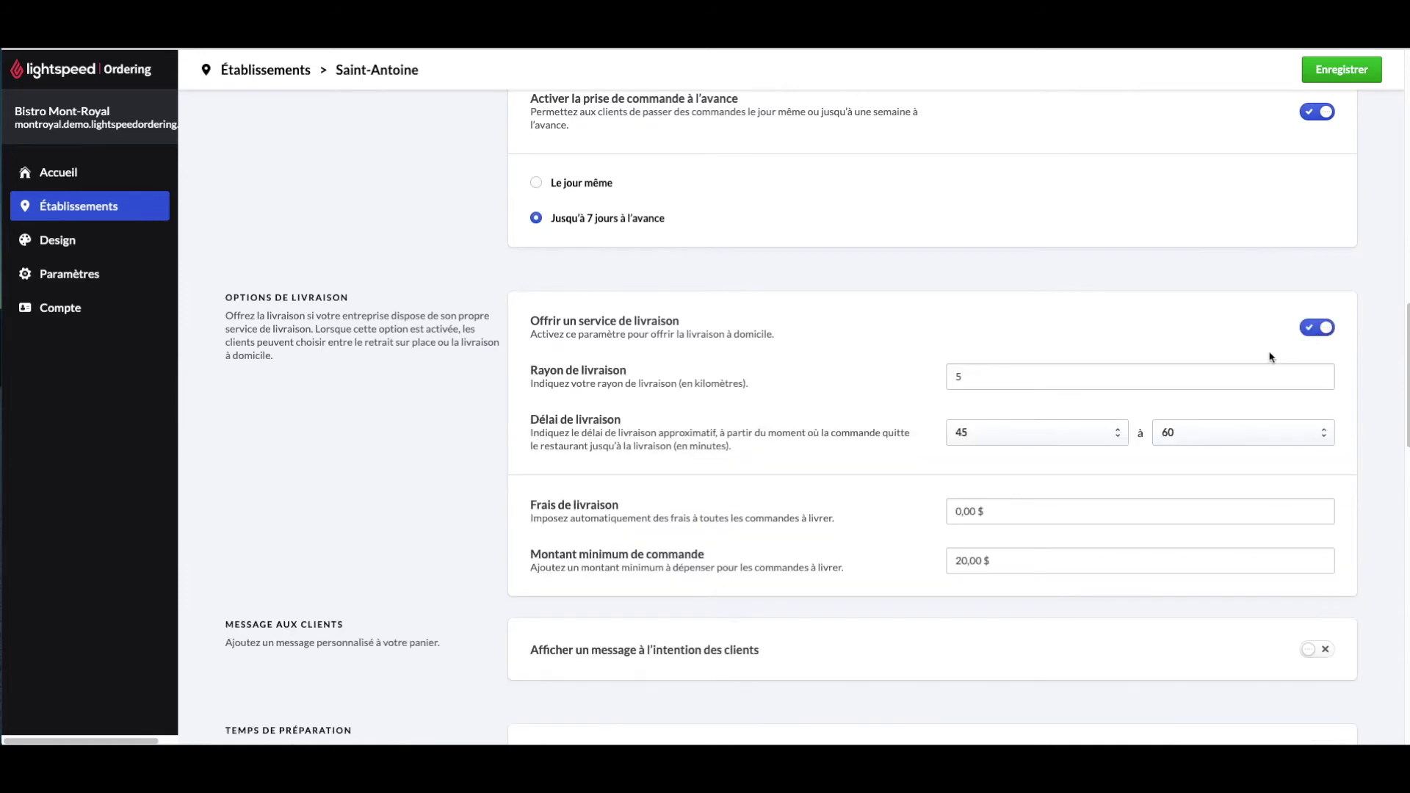
{"action": "left_click", "coordinate": [1126, 379]}
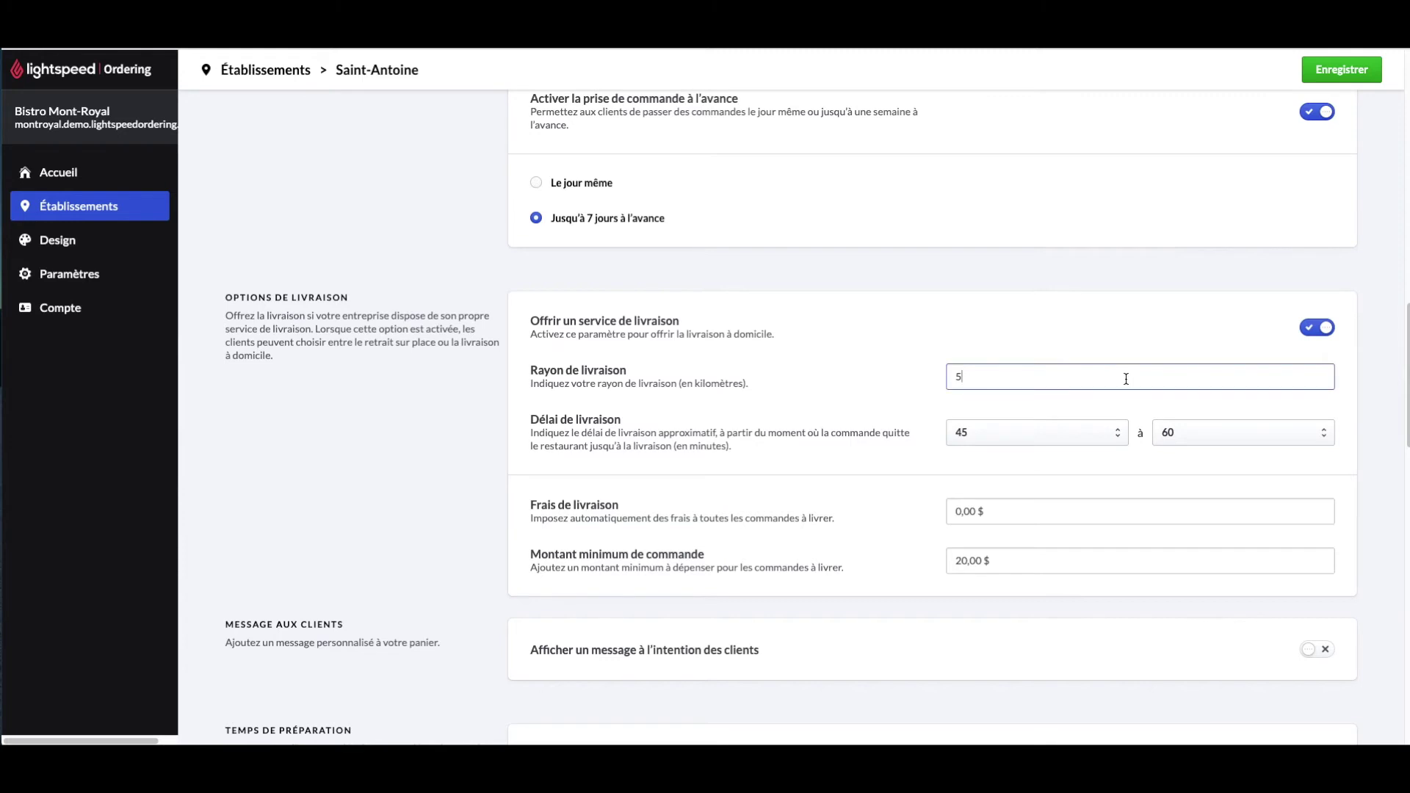
Step: Set the delivery fee to 5,00 $ and the minimum order amount to 20,00 $
{"action": "left_click", "coordinate": [1054, 507]}
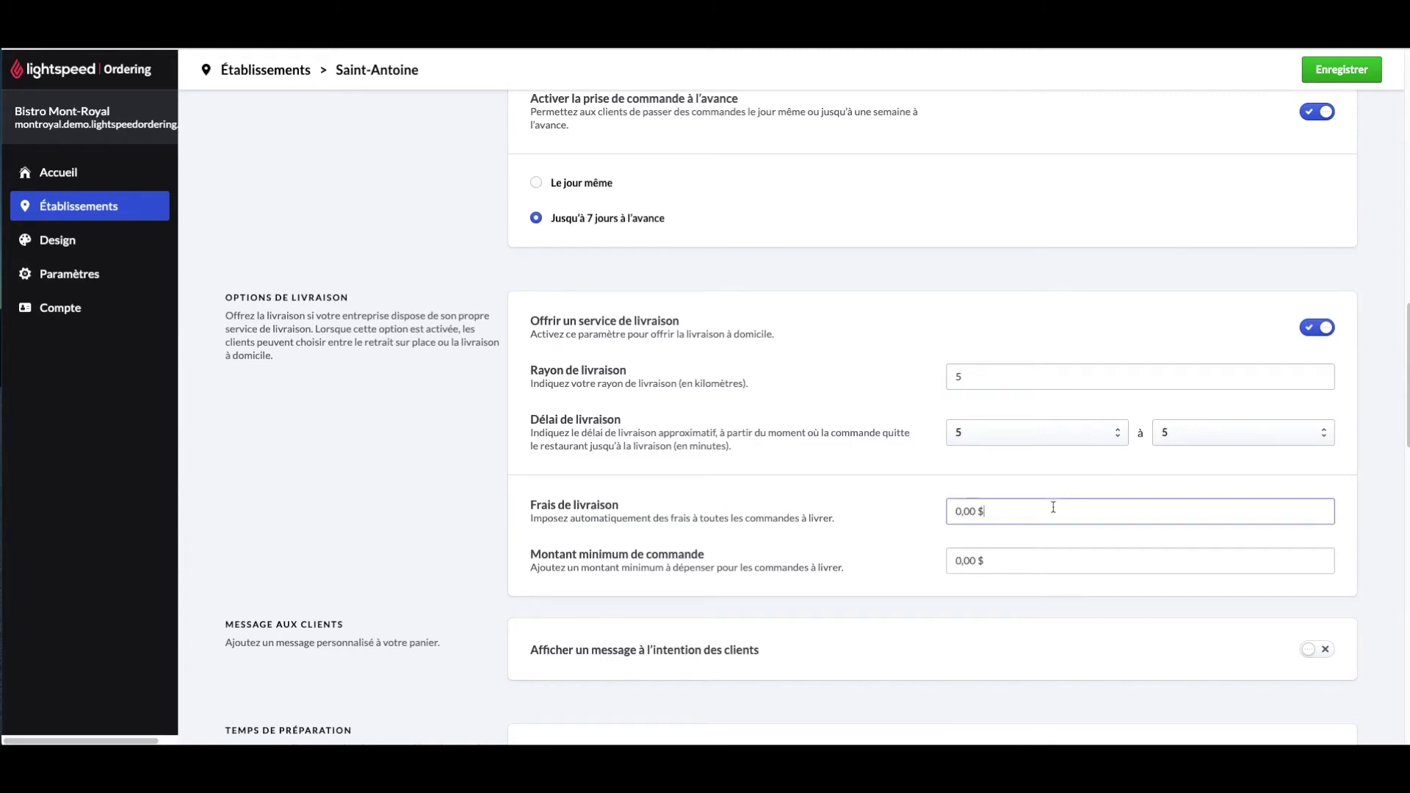
{"action": "left_click_drag", "start_coordinate": [1053, 507], "coordinate": [898, 520]}
{"action": "type", "text": "5.00"}
{"action": "left_click_drag", "start_coordinate": [983, 558], "coordinate": [910, 565]}
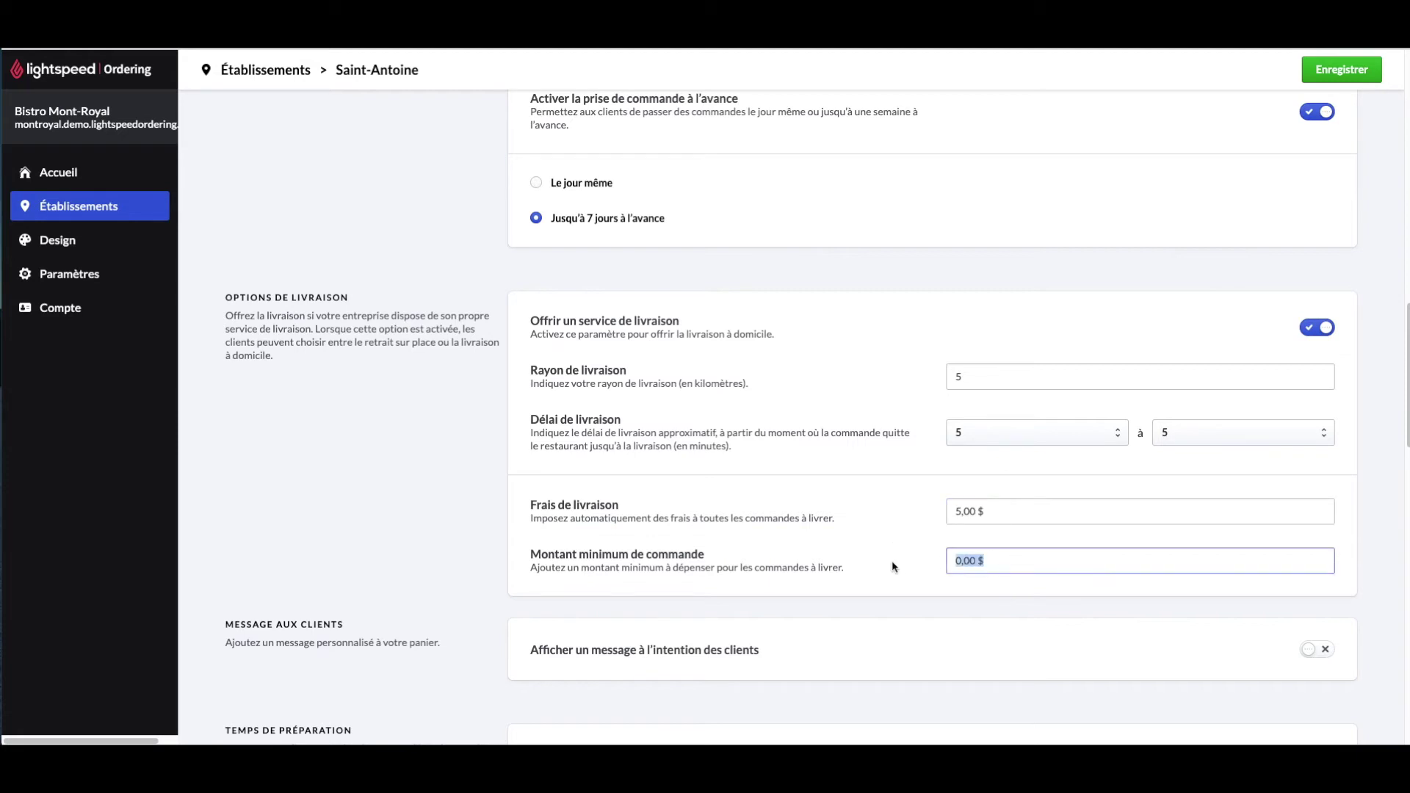
{"action": "type", "text": "20.00"}
{"action": "left_click", "coordinate": [1064, 630]}
Step: Enable the customer message and enter "Faites-nous savoir si vous avez des allergies." as its text
{"action": "scroll", "coordinate": [1065, 624], "scroll_direction": "down", "scroll_amount": 5}
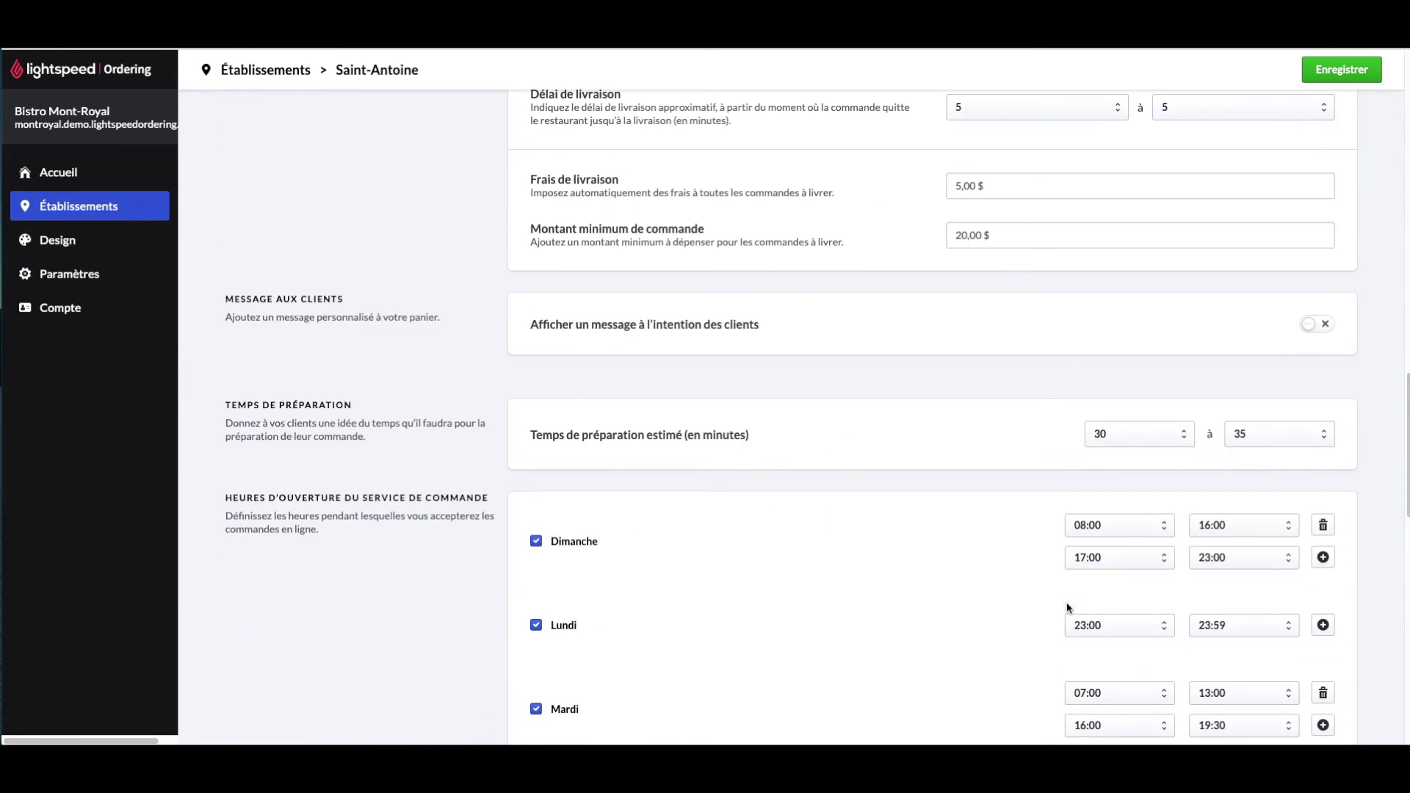
{"action": "left_click", "coordinate": [1308, 325]}
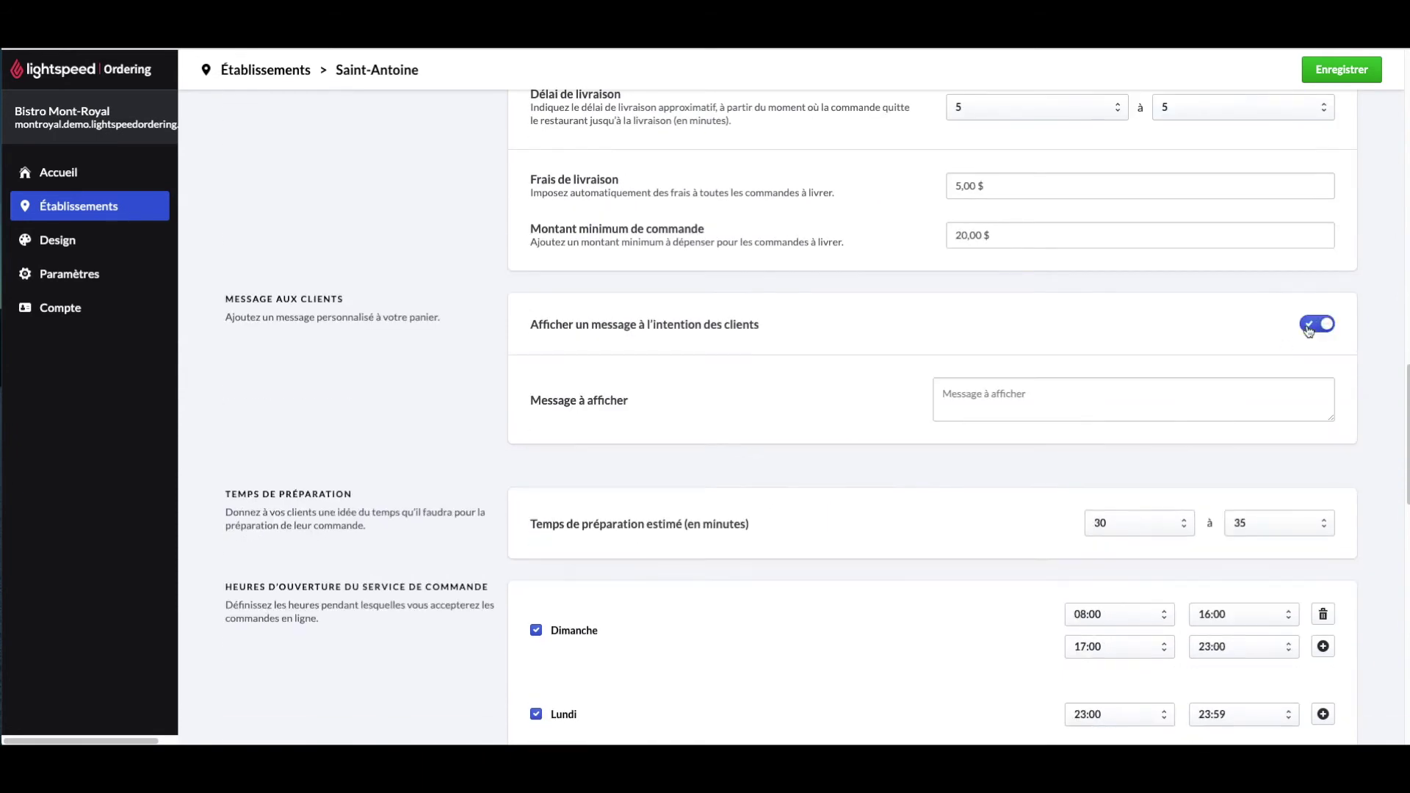
{"action": "left_click", "coordinate": [1110, 402]}
{"action": "type", "text": "Faites-nous savoir si vous avez des allergies"}
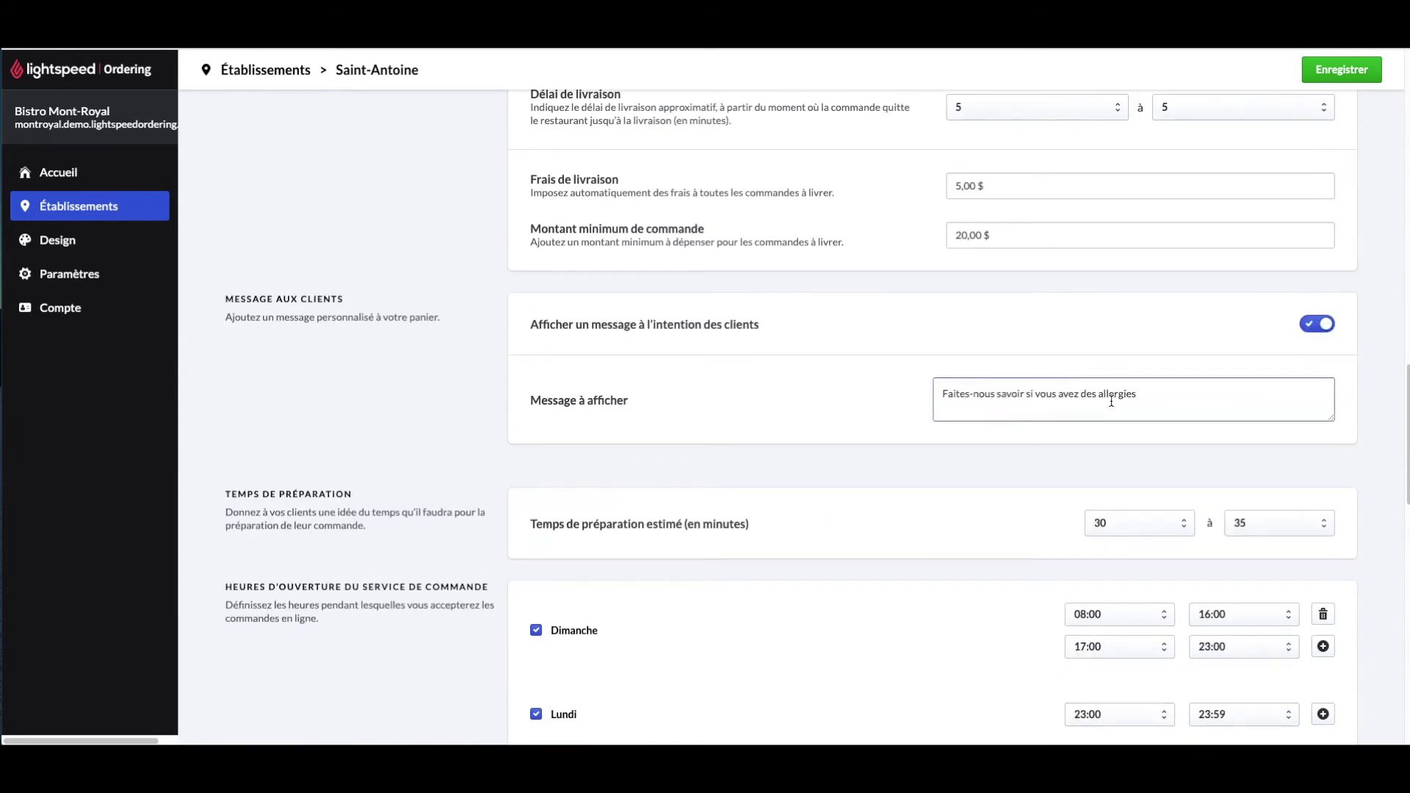
{"action": "type", "text": "."}
{"action": "scroll", "coordinate": [1164, 398], "scroll_direction": "down", "scroll_amount": 2}
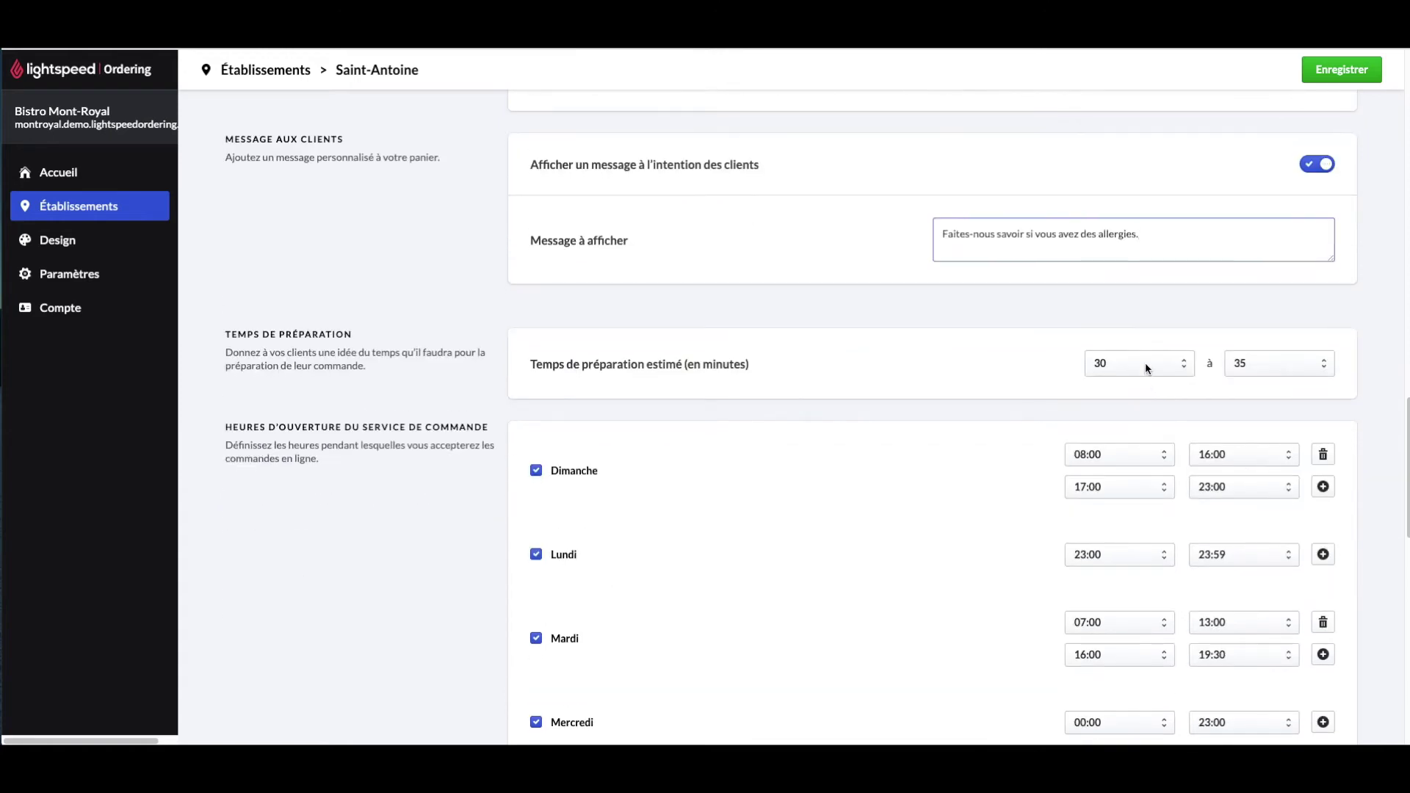
Step: Try 40 minutes as the upper limit of the estimated preparation time, and restore it to 35
{"action": "left_click", "coordinate": [1236, 366]}
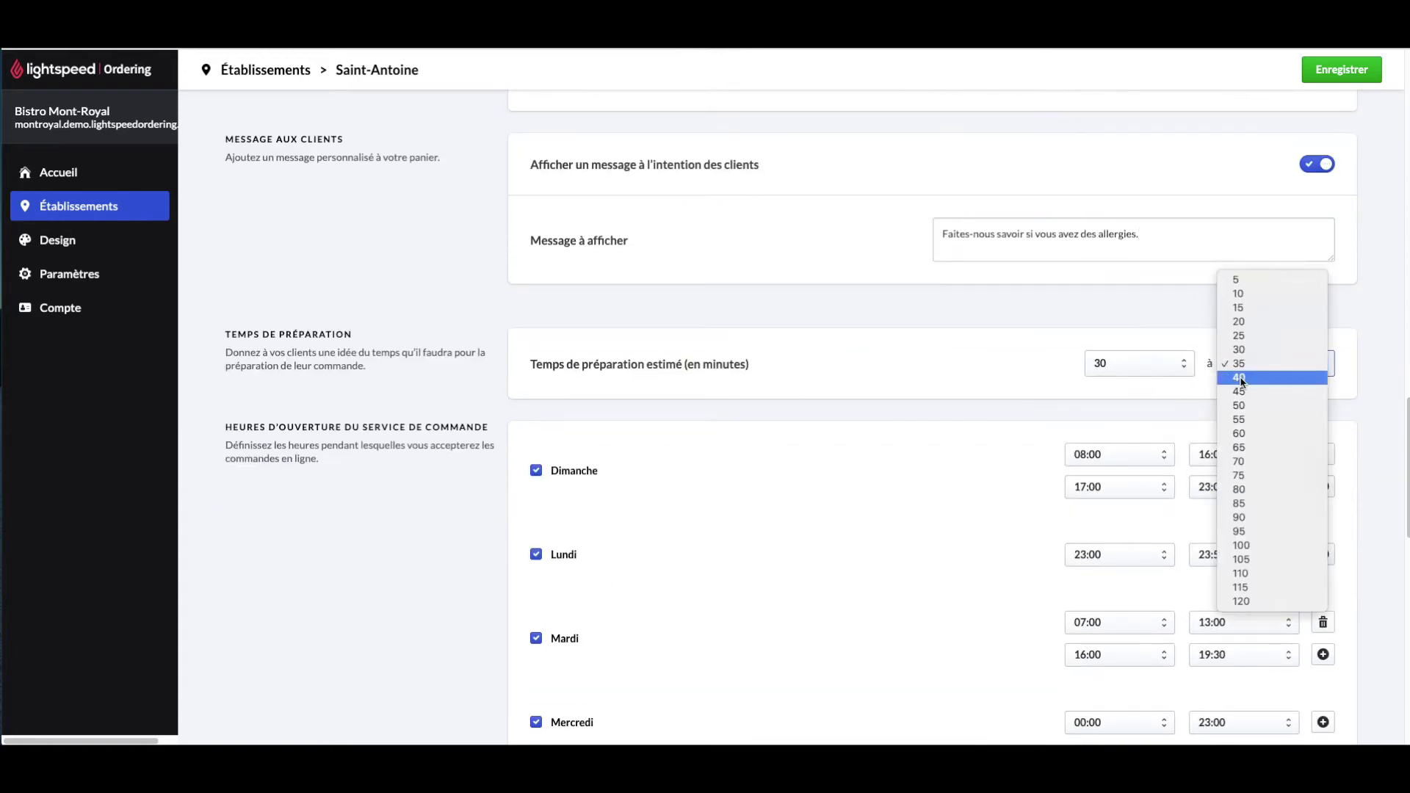
{"action": "left_click", "coordinate": [1229, 379]}
{"action": "left_click", "coordinate": [1222, 385]}
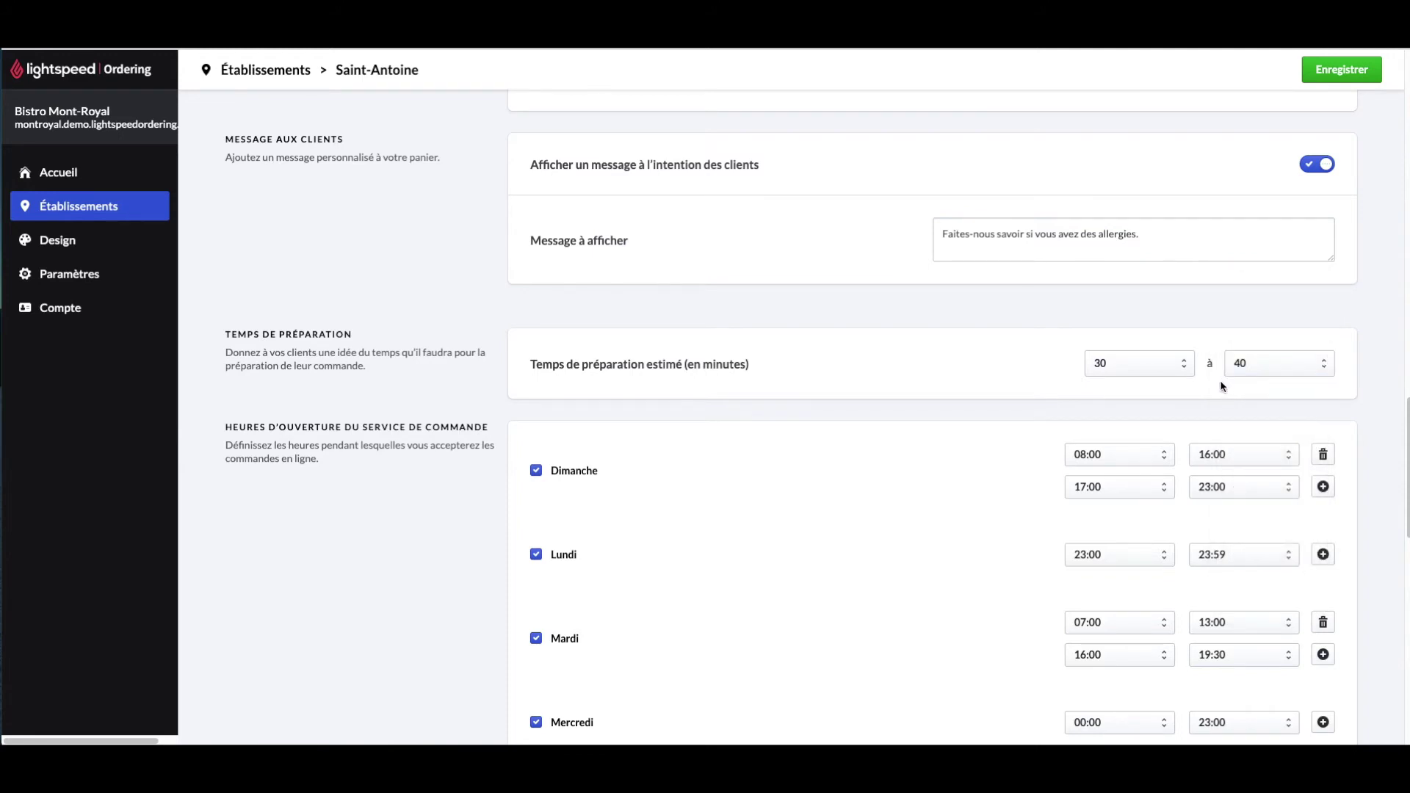
{"action": "left_click", "coordinate": [1238, 371]}
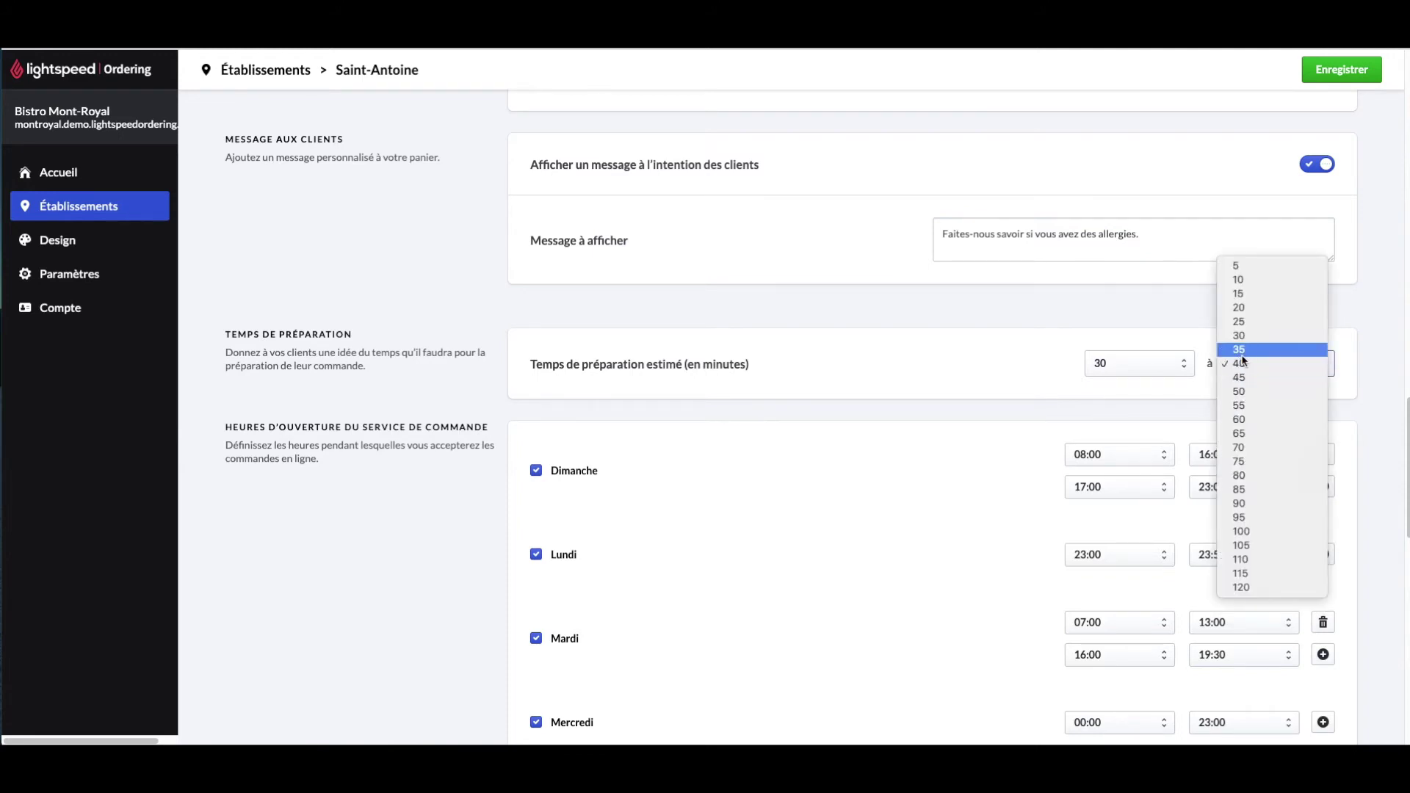
{"action": "left_click", "coordinate": [1235, 347]}
Step: Mark Lundi as closed for online ordering and add another time slot to Dimanche, 09:00 to 17:00
{"action": "scroll", "coordinate": [1224, 389], "scroll_direction": "down", "scroll_amount": 2}
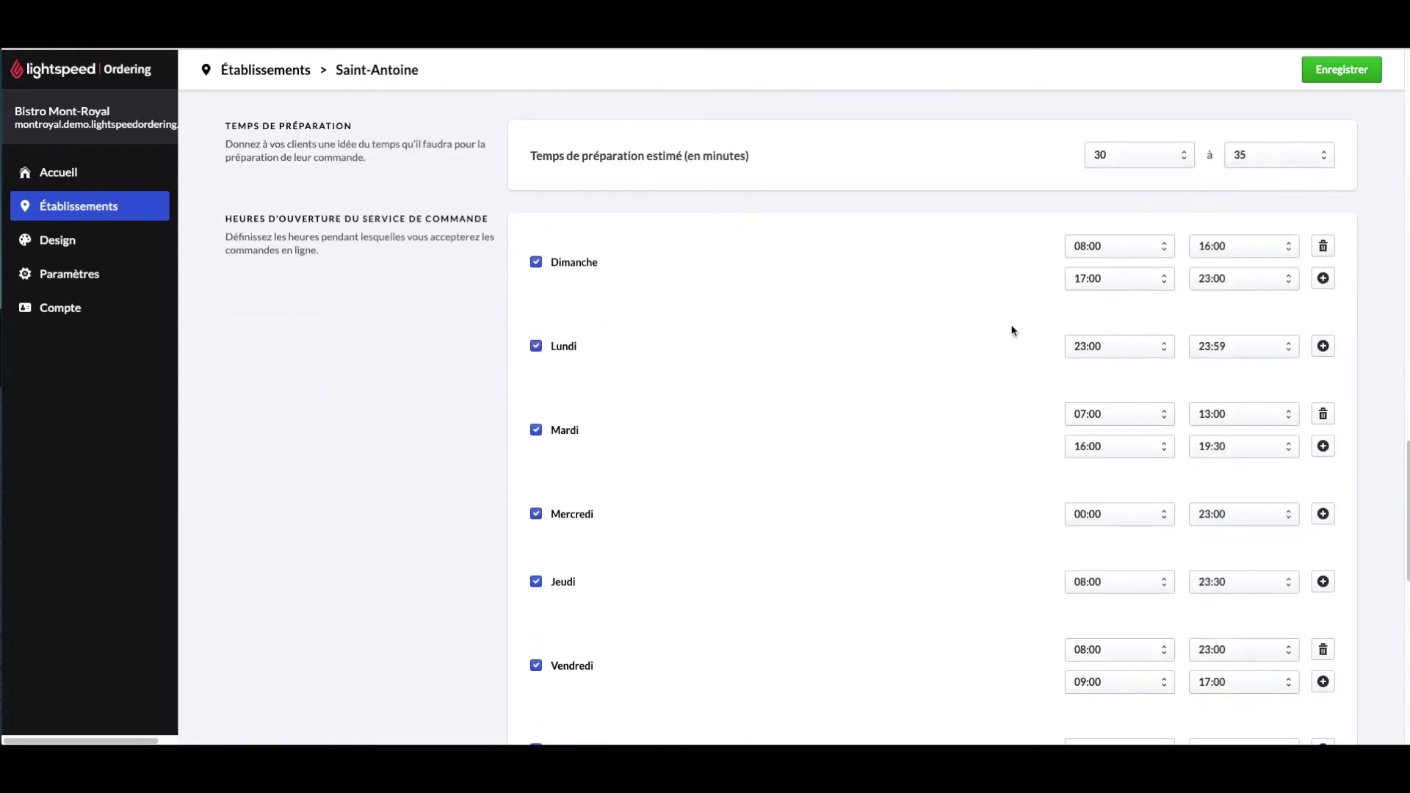
{"action": "left_click", "coordinate": [536, 346]}
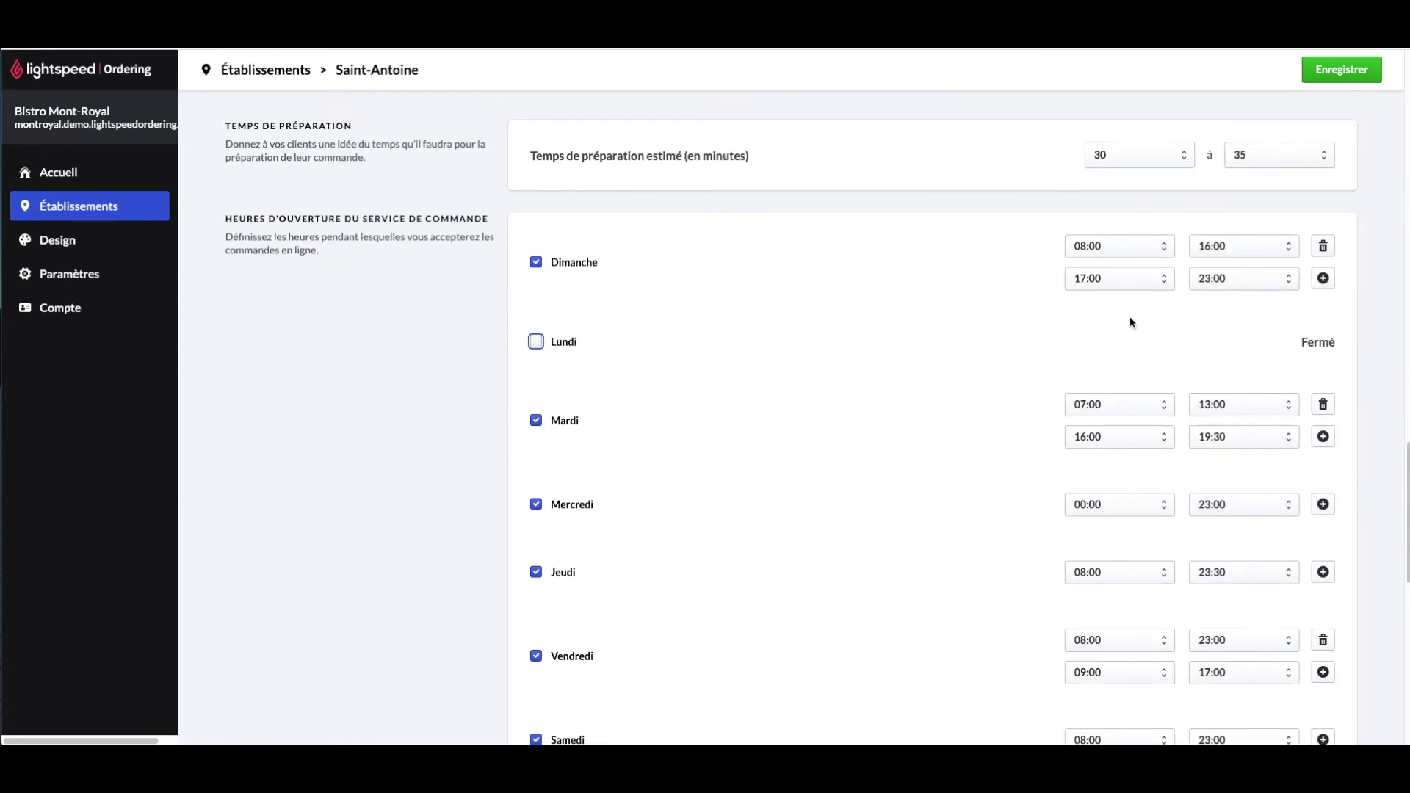
{"action": "left_click", "coordinate": [1324, 278]}
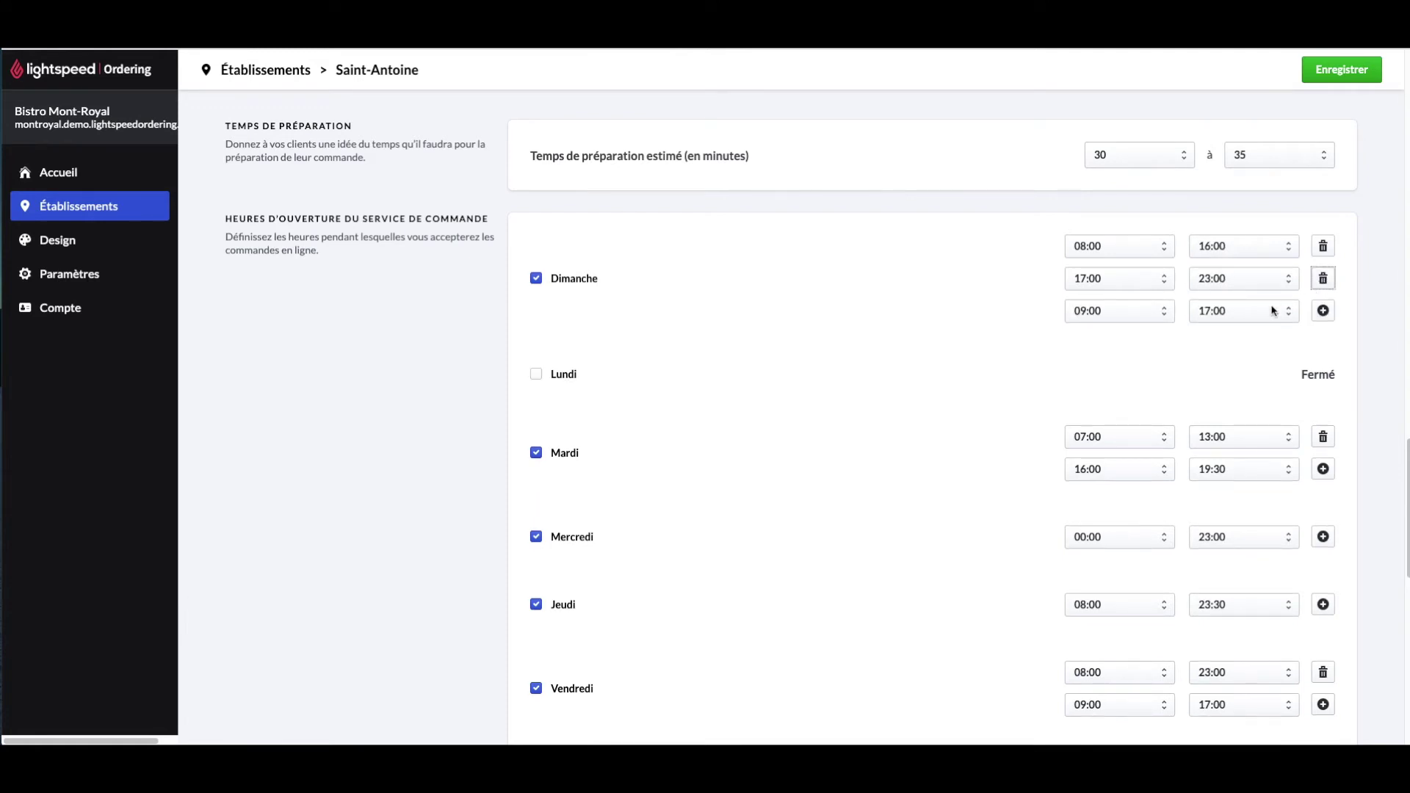
Step: Set the estimated preparation time for peak hours to 40 to 60 minutes
{"action": "scroll", "coordinate": [1274, 311], "scroll_direction": "down", "scroll_amount": 8}
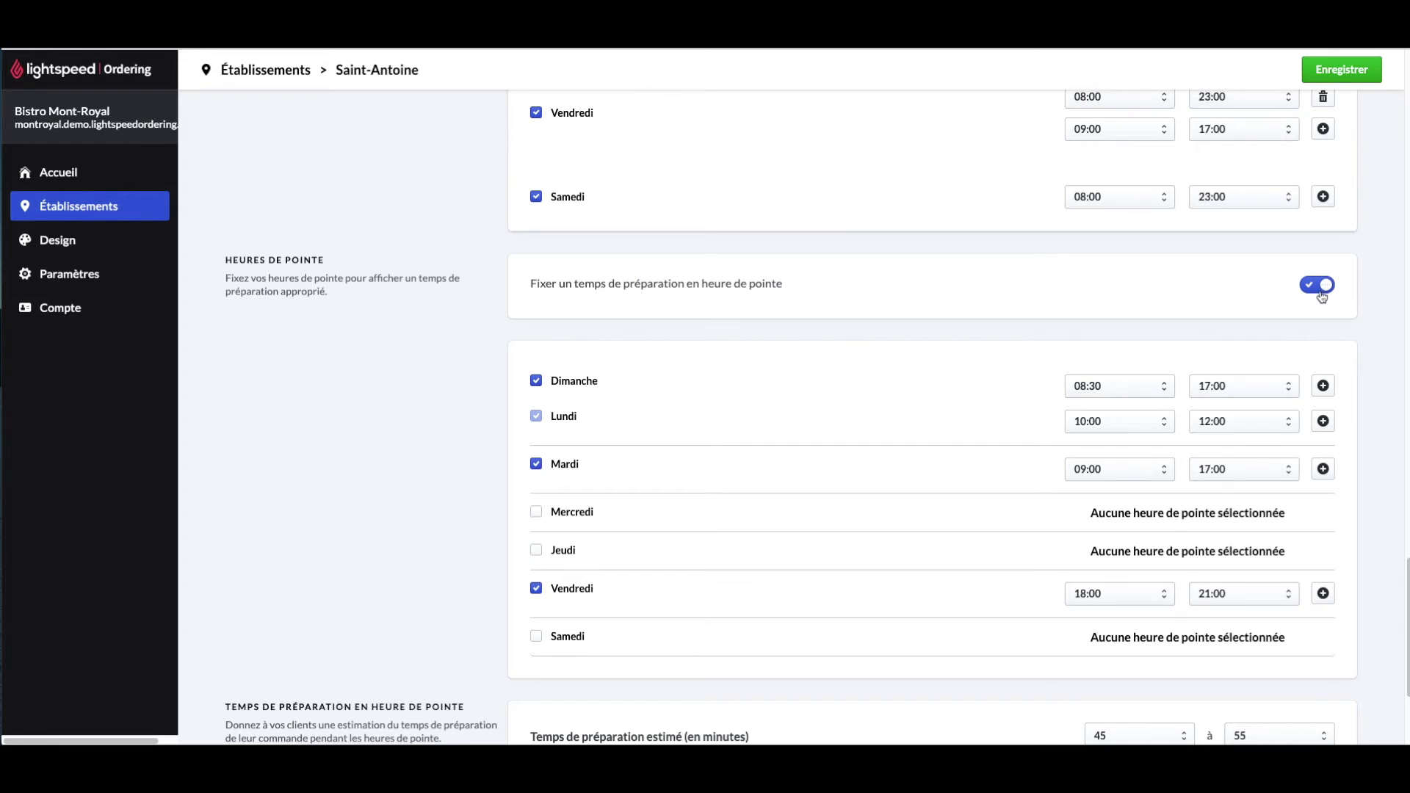
{"action": "scroll", "coordinate": [1319, 296], "scroll_direction": "down", "scroll_amount": 2}
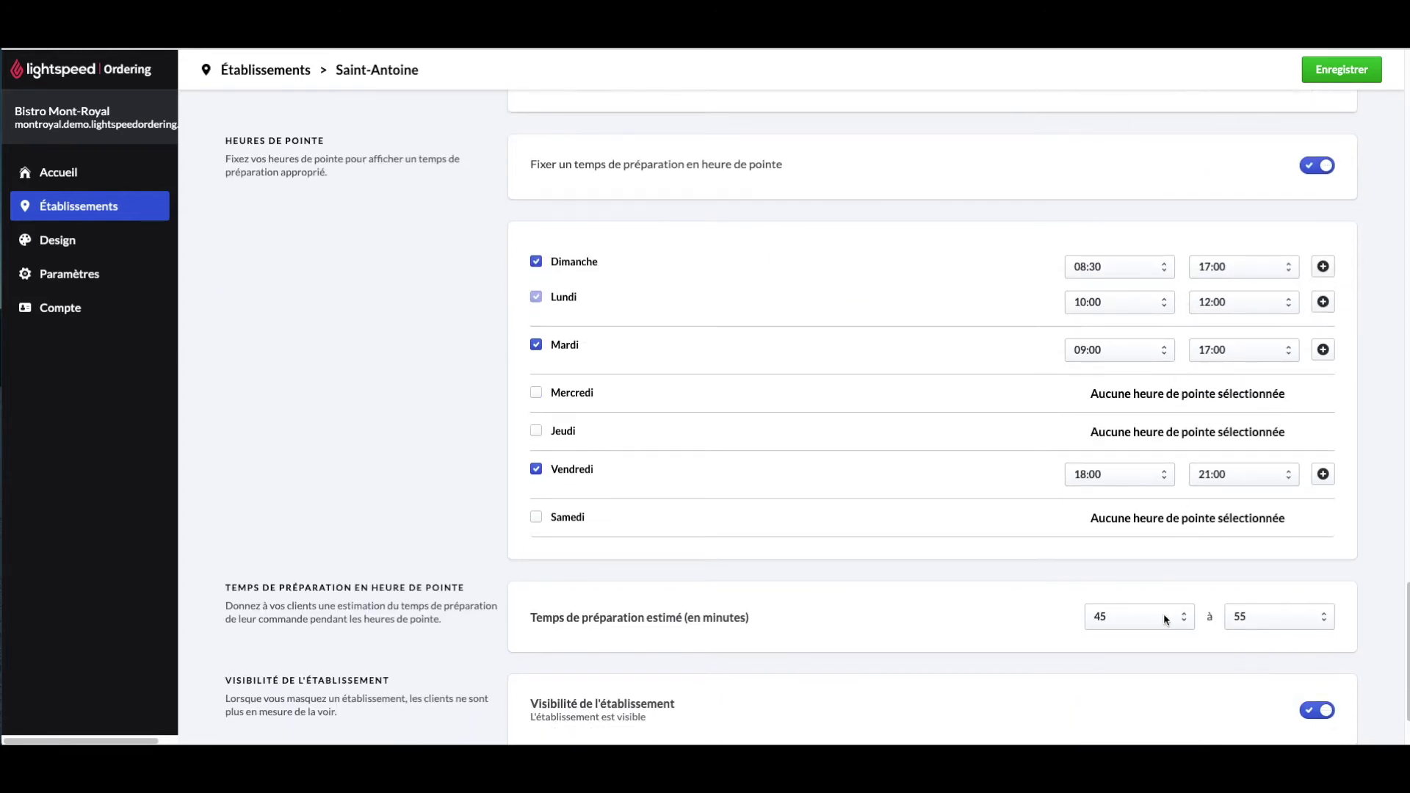
{"action": "left_click", "coordinate": [1263, 624]}
{"action": "left_click", "coordinate": [1263, 641]}
{"action": "left_click", "coordinate": [1144, 617]}
{"action": "left_click", "coordinate": [1153, 611]}
Step: Turn the establishment's visibility off and back on, and save the establishment's settings
{"action": "scroll", "coordinate": [1175, 628], "scroll_direction": "down", "scroll_amount": 3}
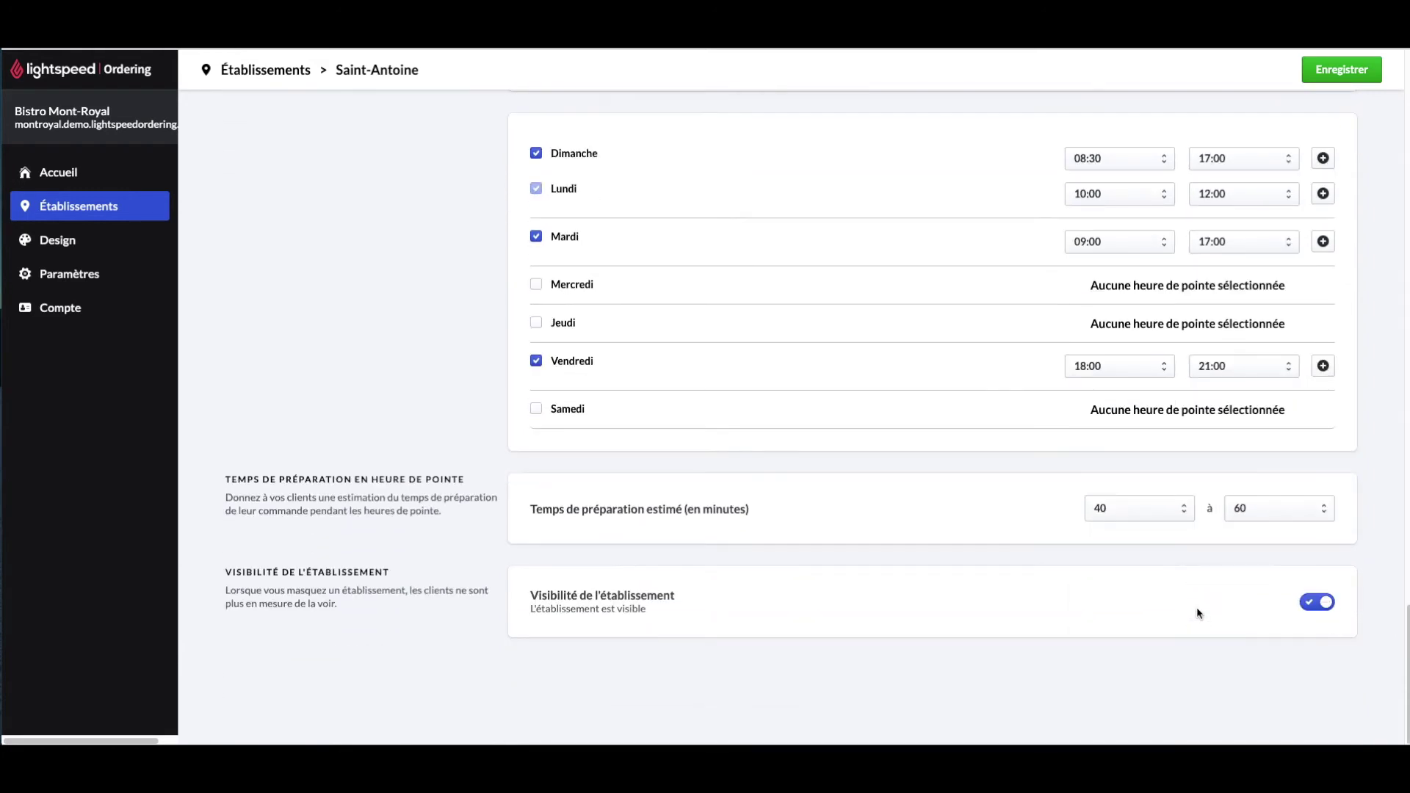
{"action": "left_click", "coordinate": [1316, 606]}
{"action": "left_click", "coordinate": [1312, 612]}
{"action": "left_click", "coordinate": [1332, 77]}
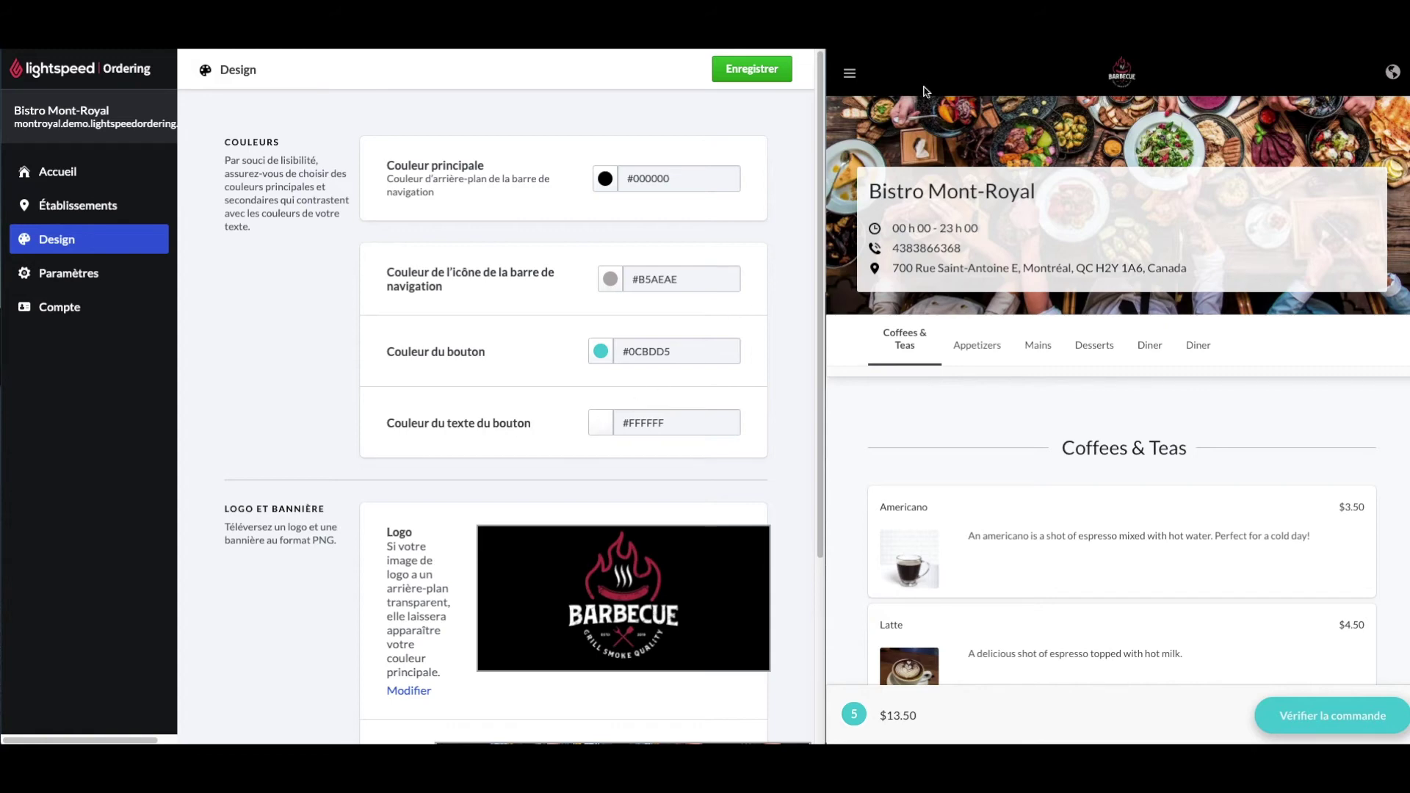
Step: Examine the side navigation menu in the online ordering page next to the design settings
{"action": "left_click", "coordinate": [849, 75]}
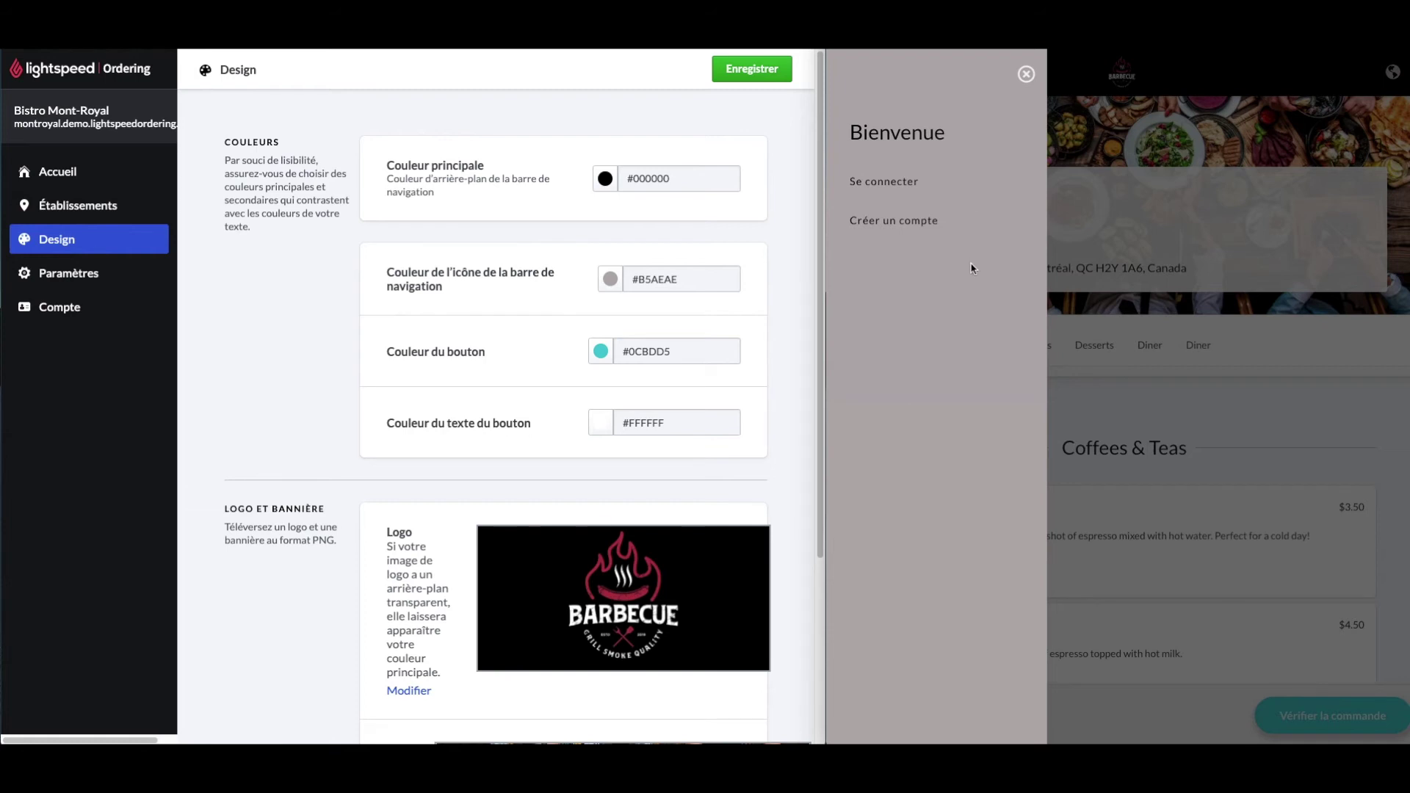
{"action": "left_click", "coordinate": [1026, 74]}
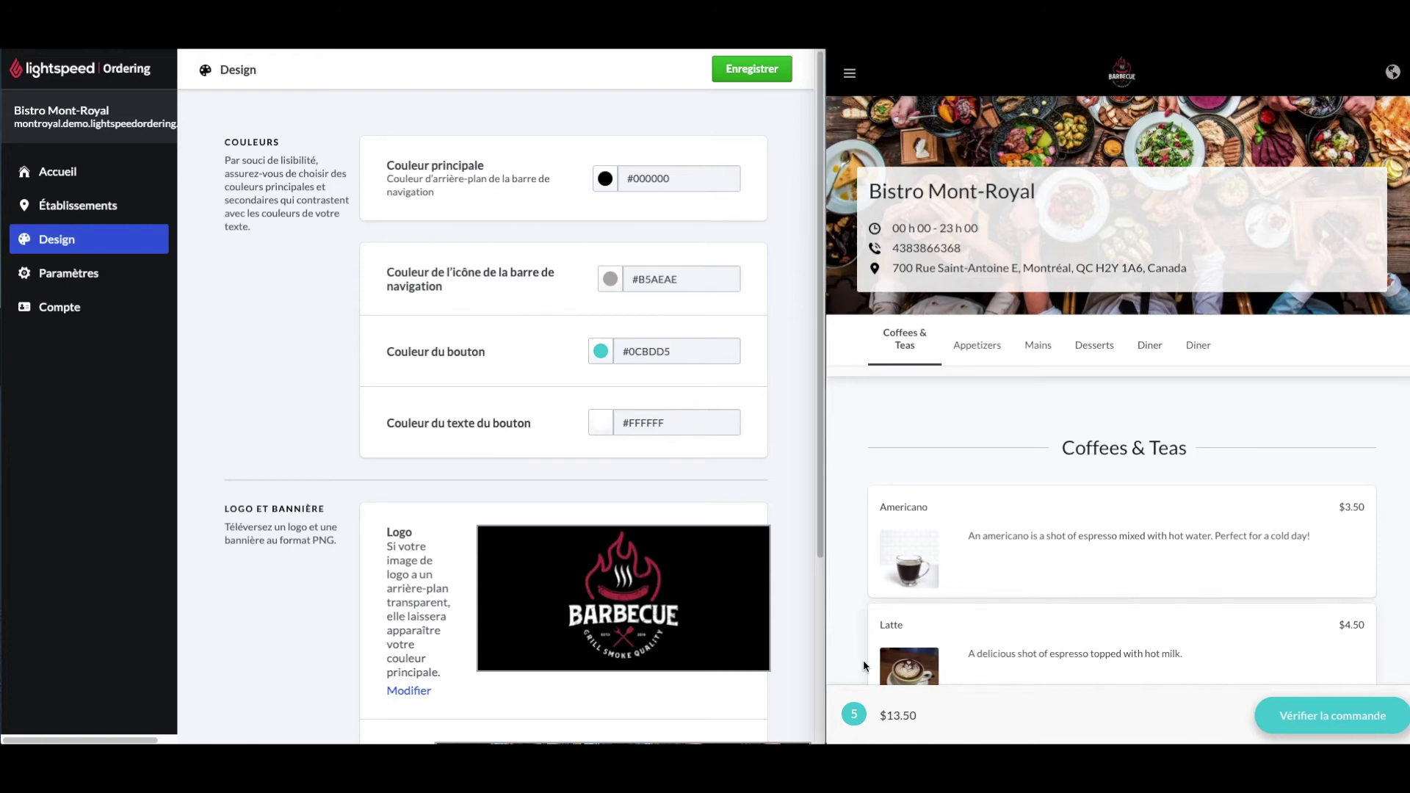
{"action": "scroll", "coordinate": [794, 625], "scroll_direction": "down", "scroll_amount": 3}
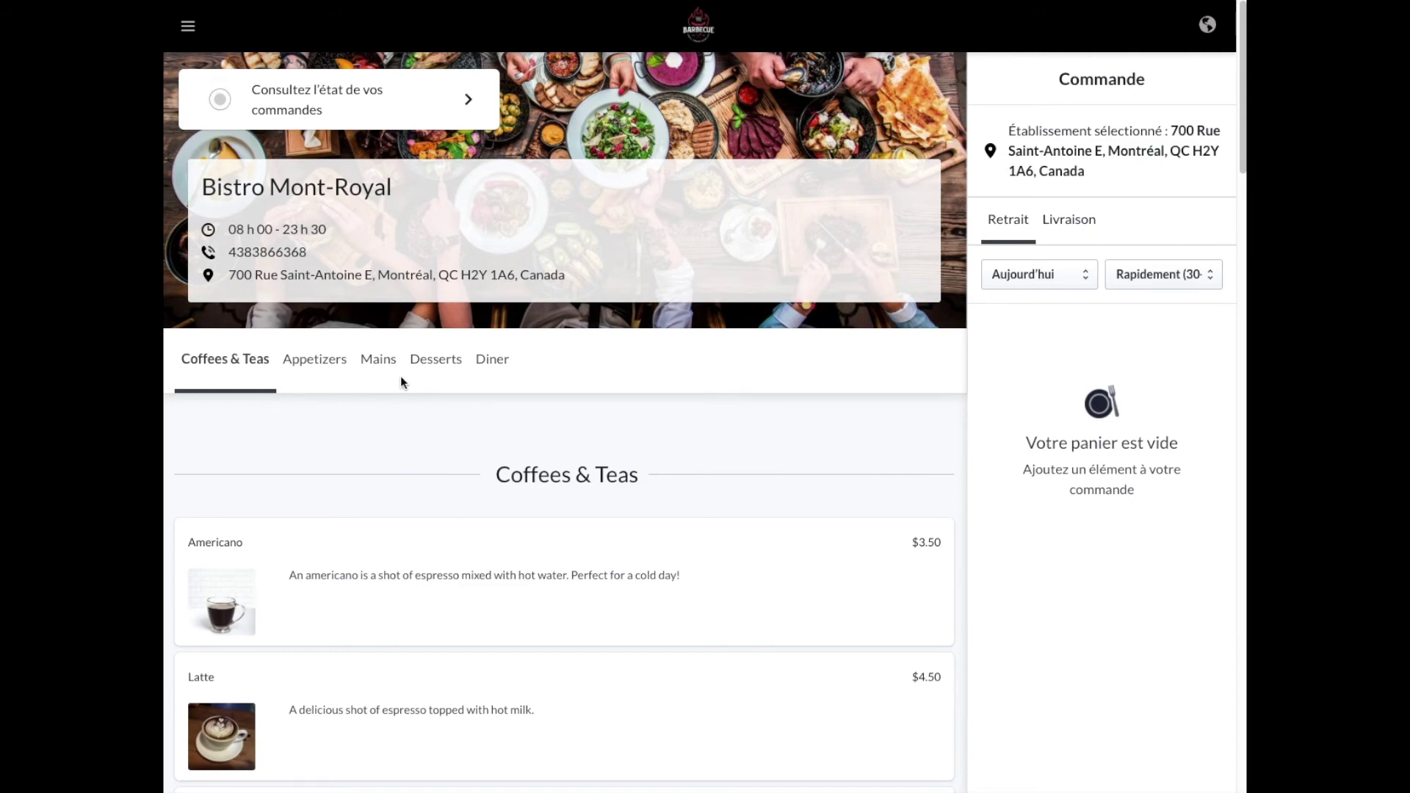
Step: Add one Fries and one Hot Dog with Ketchup and Relish from the Appetizers to the order
{"action": "left_click", "coordinate": [326, 360]}
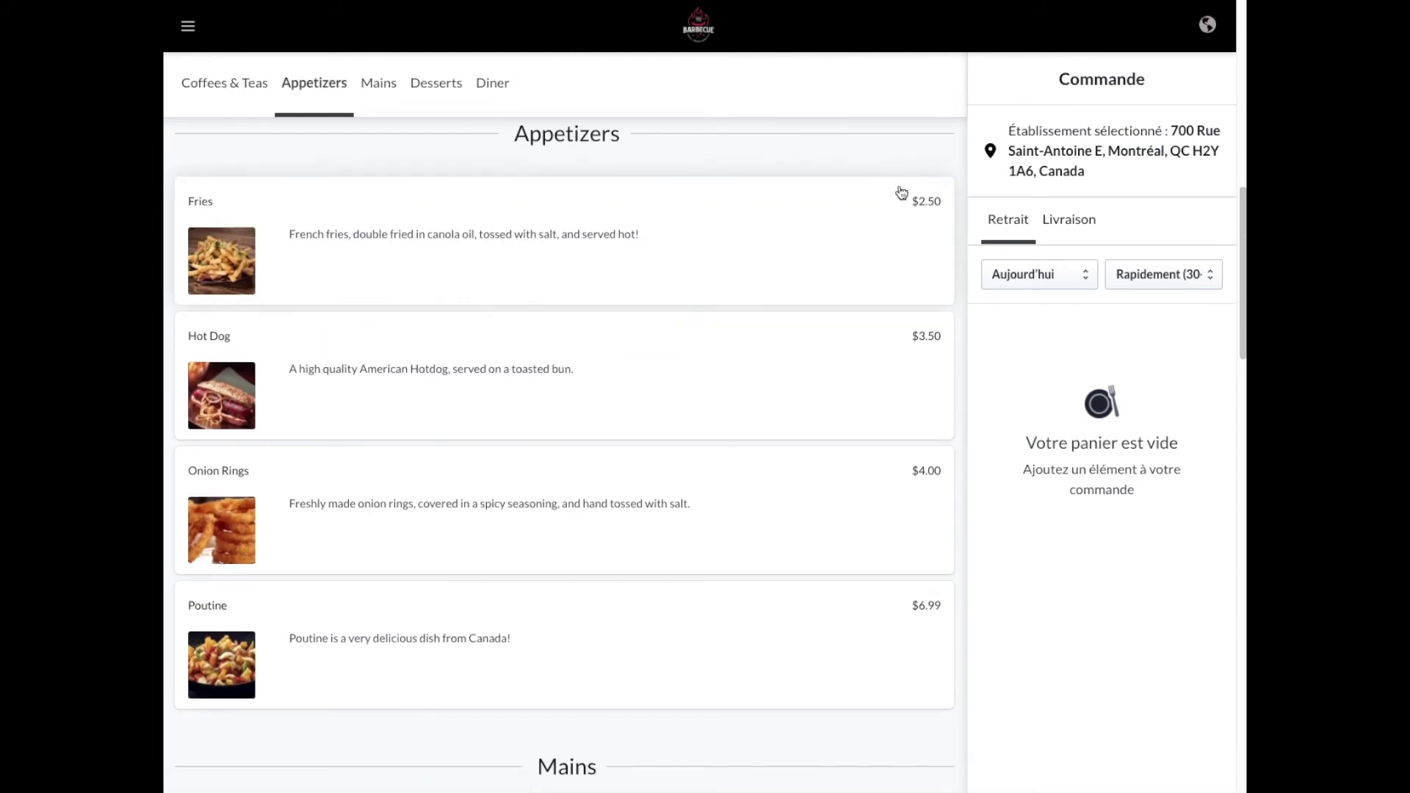
{"action": "left_click", "coordinate": [391, 249]}
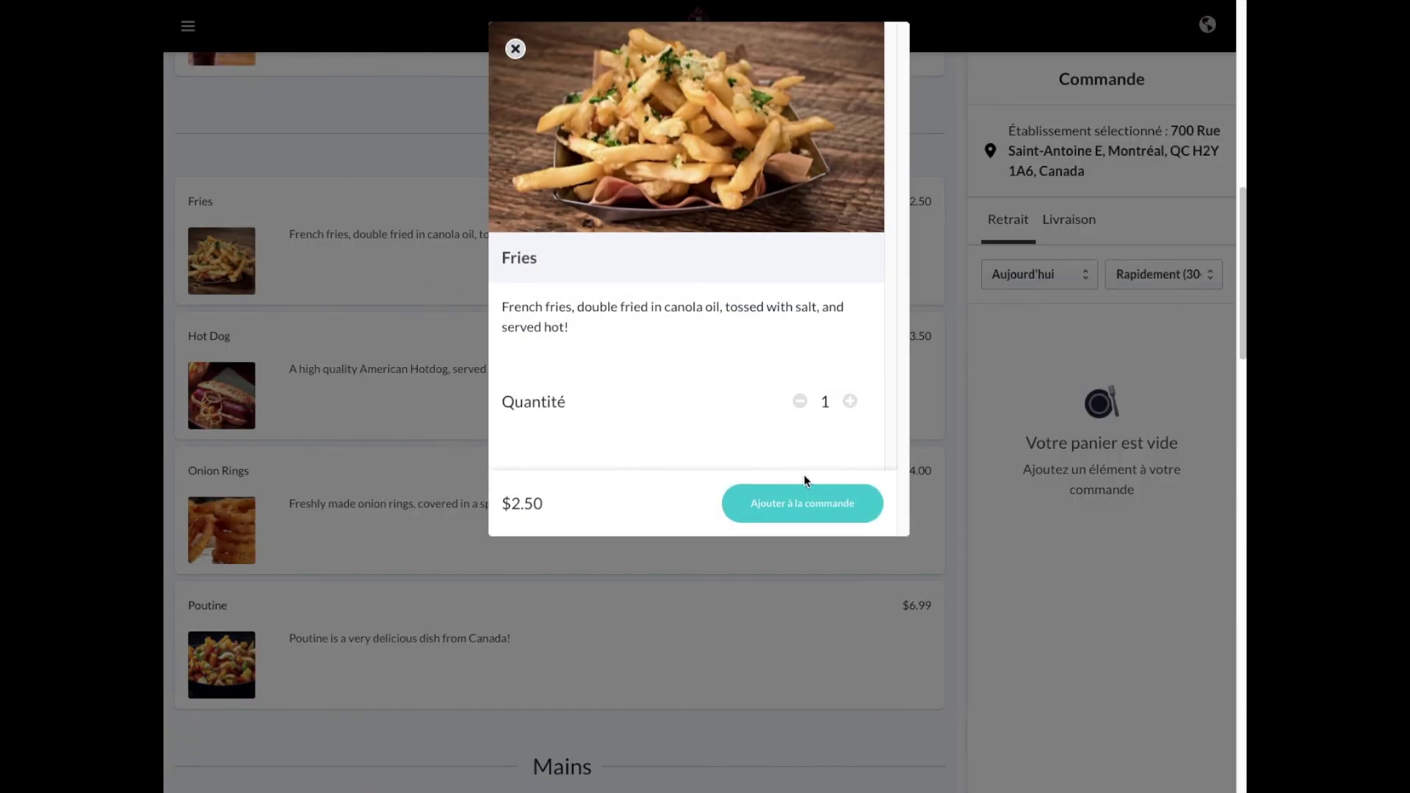
{"action": "left_click", "coordinate": [807, 520]}
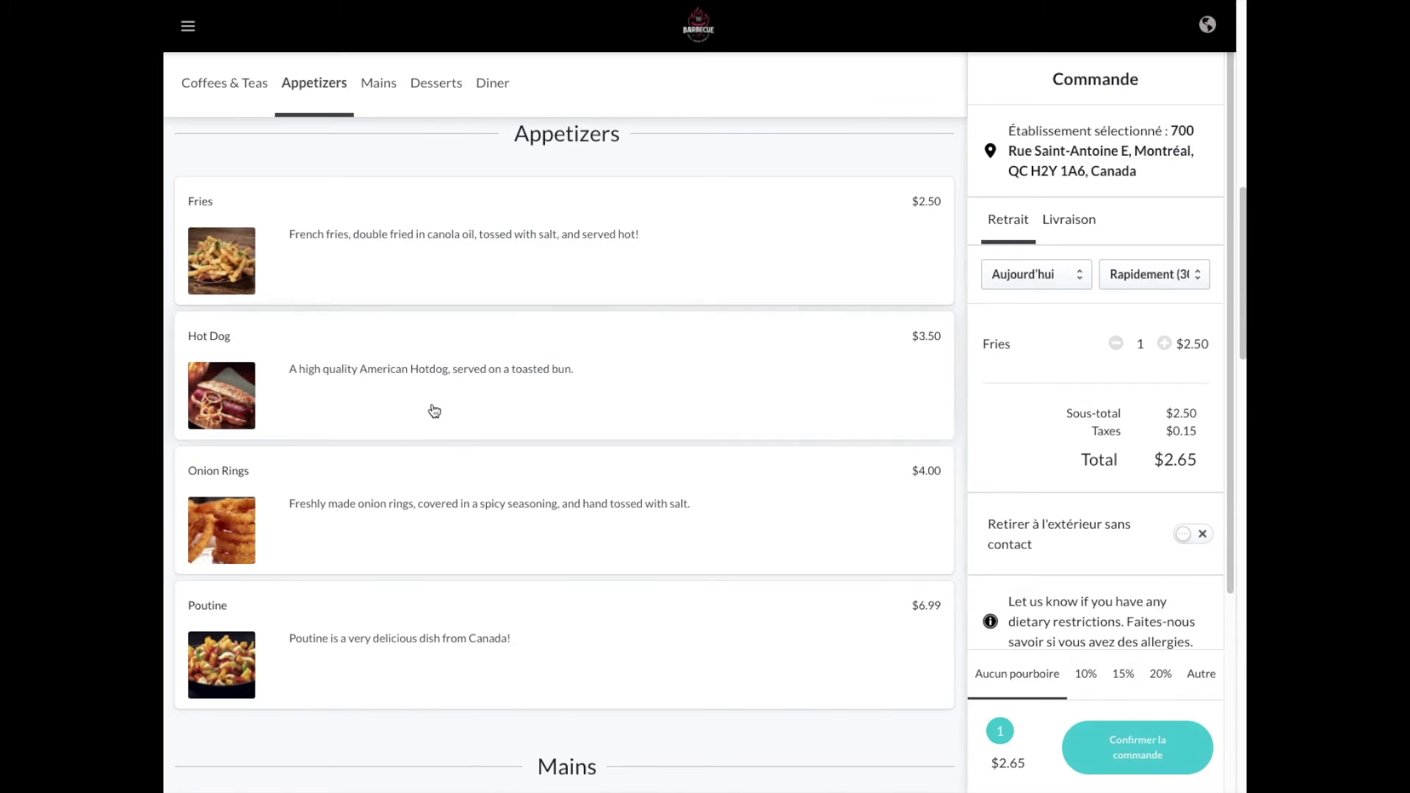
{"action": "left_click", "coordinate": [403, 397]}
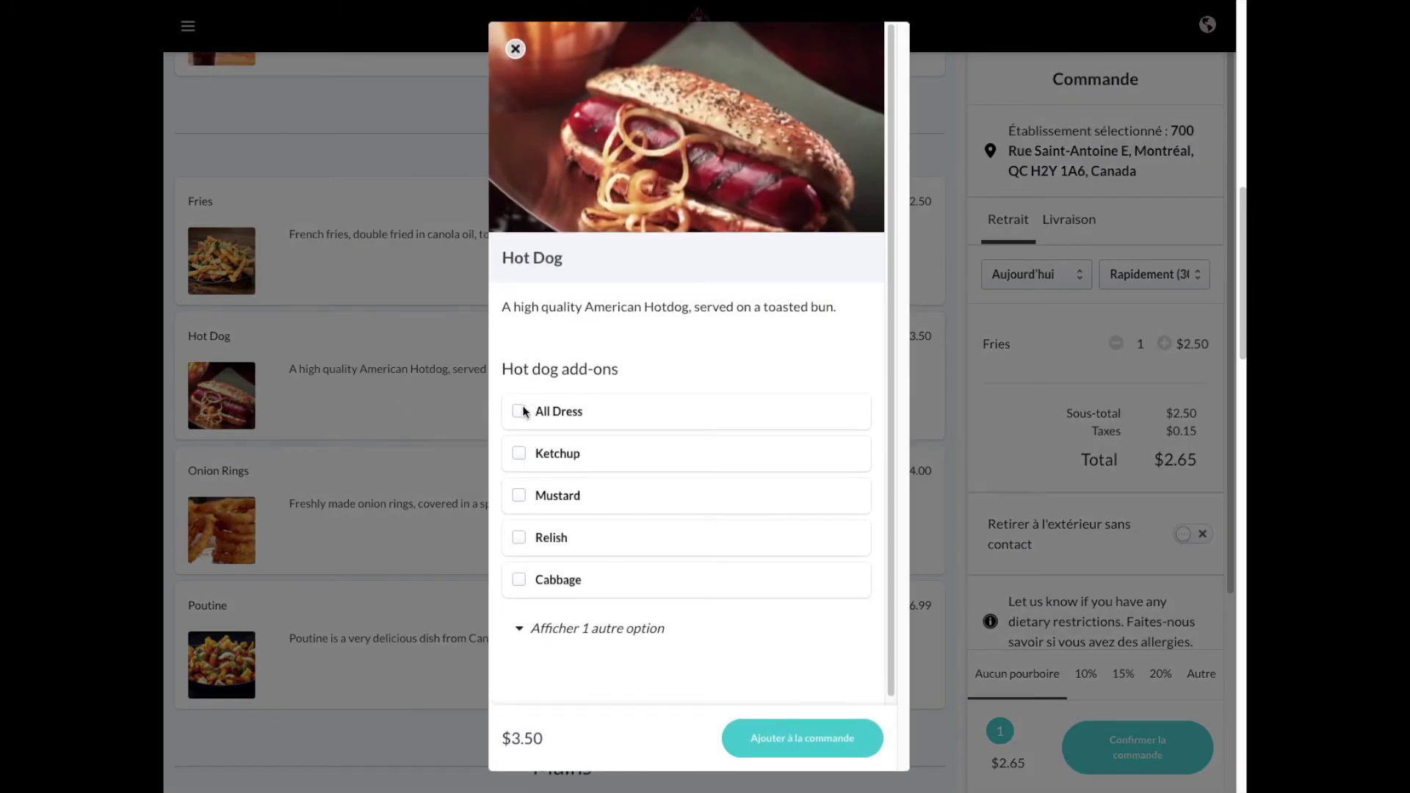
{"action": "left_click", "coordinate": [518, 536]}
{"action": "left_click", "coordinate": [778, 740]}
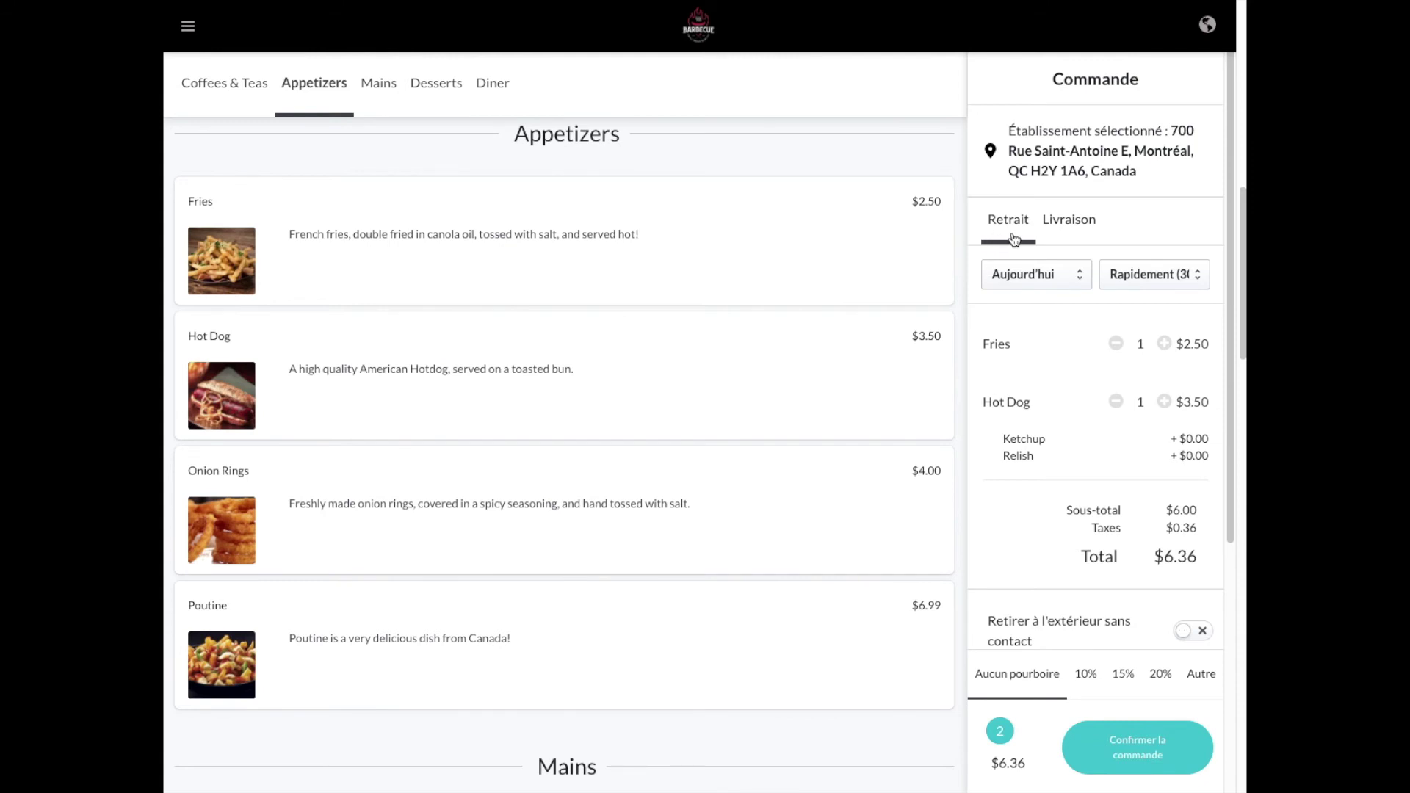
Step: Check the delivery option and the available pickup times, keeping "Retrait" with "Rapidement (30-35 min)"
{"action": "left_click", "coordinate": [1057, 229]}
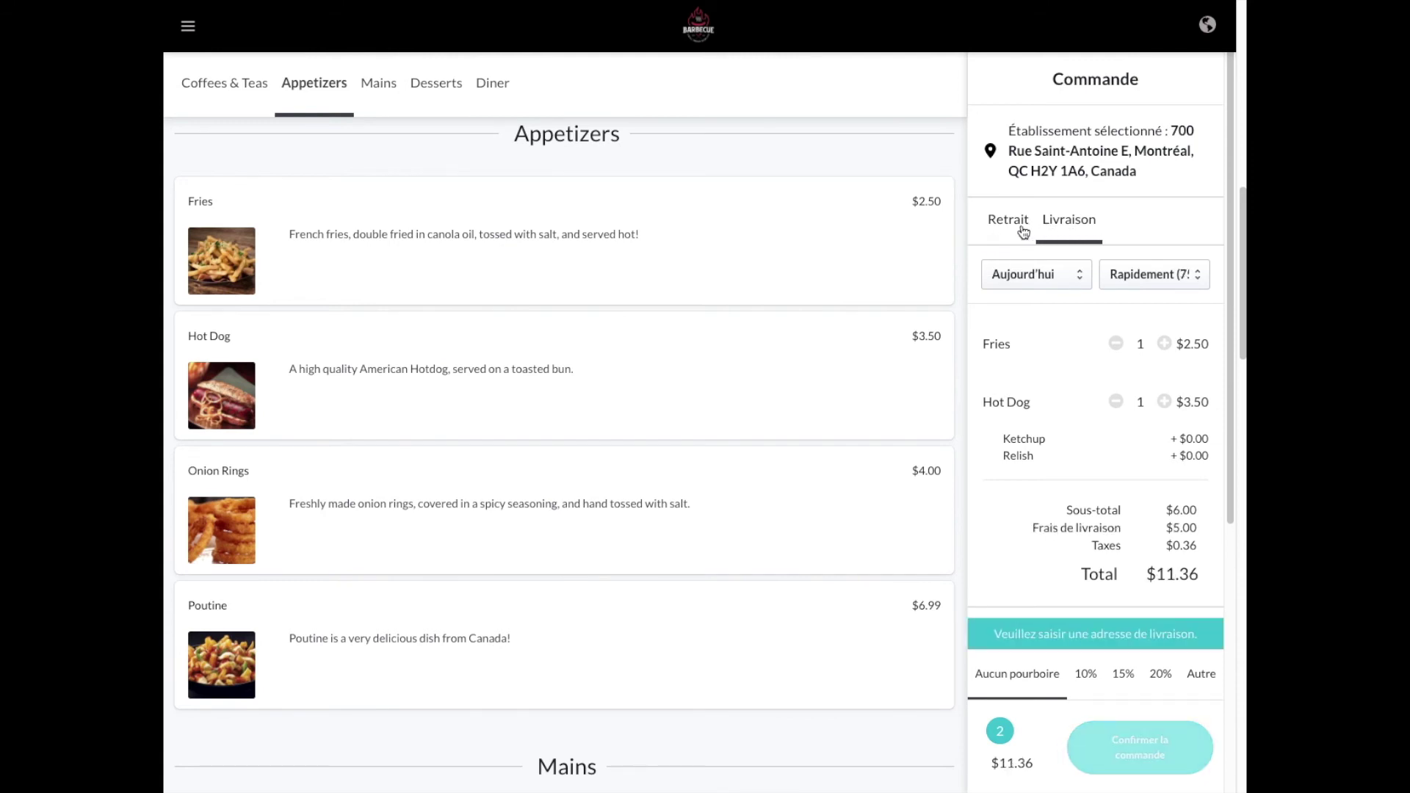
{"action": "left_click", "coordinate": [1018, 229]}
{"action": "left_click", "coordinate": [1144, 269]}
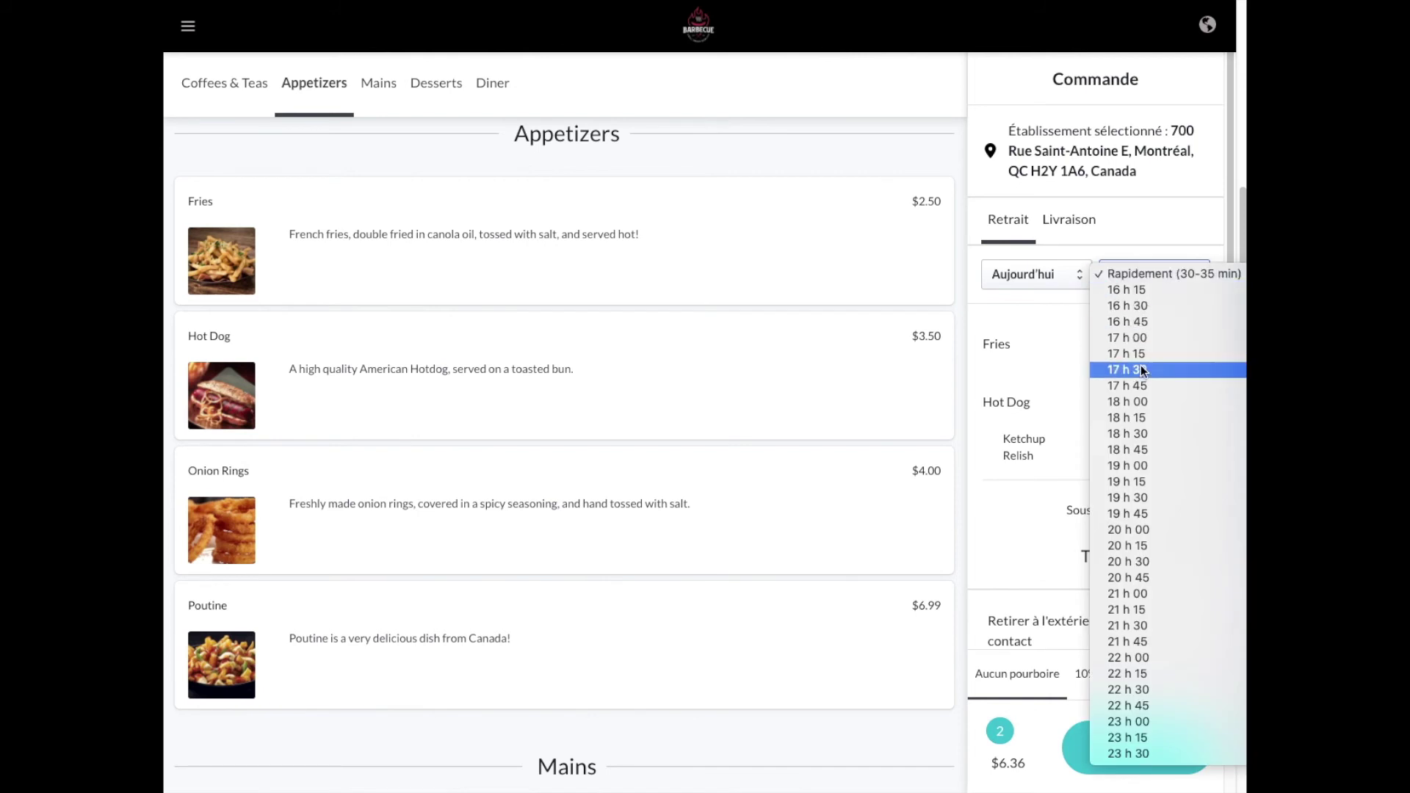
{"action": "left_click", "coordinate": [1144, 272]}
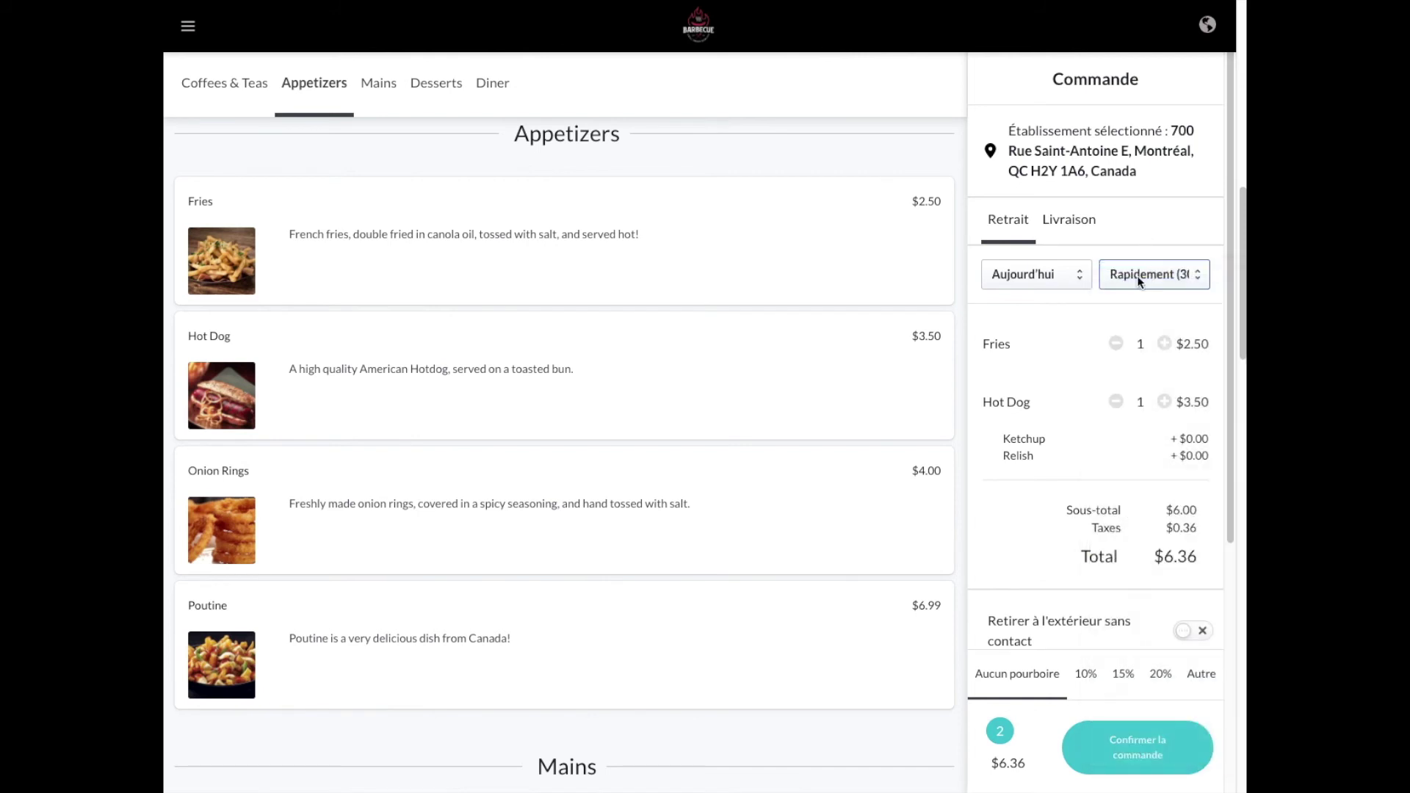
Step: Increase the Fries quantity to 3 and enable contactless outdoor pickup for the order
{"action": "left_click", "coordinate": [1165, 344]}
{"action": "left_click", "coordinate": [1165, 345]}
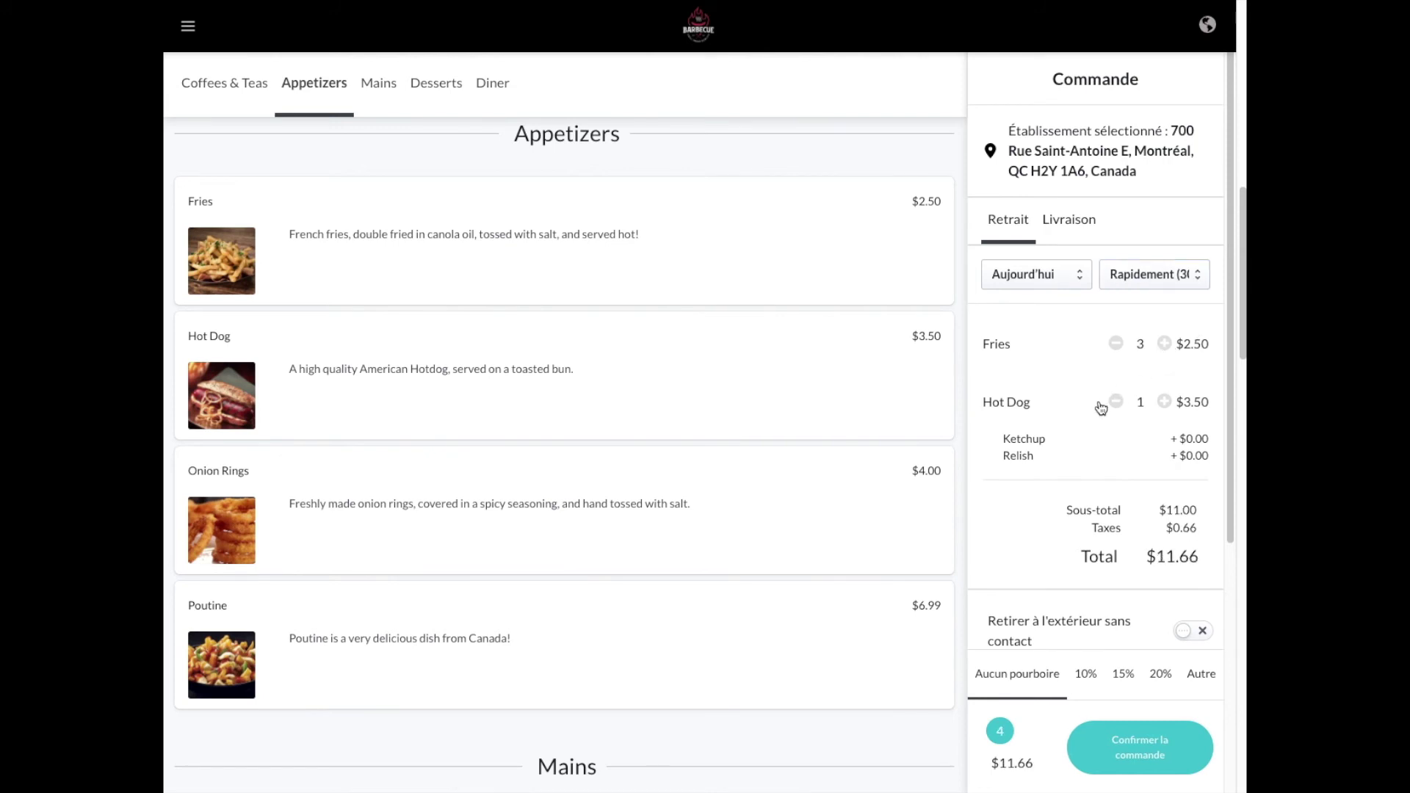
{"action": "scroll", "coordinate": [1095, 405], "scroll_direction": "down", "scroll_amount": 2}
{"action": "scroll", "coordinate": [1095, 404], "scroll_direction": "down", "scroll_amount": 3}
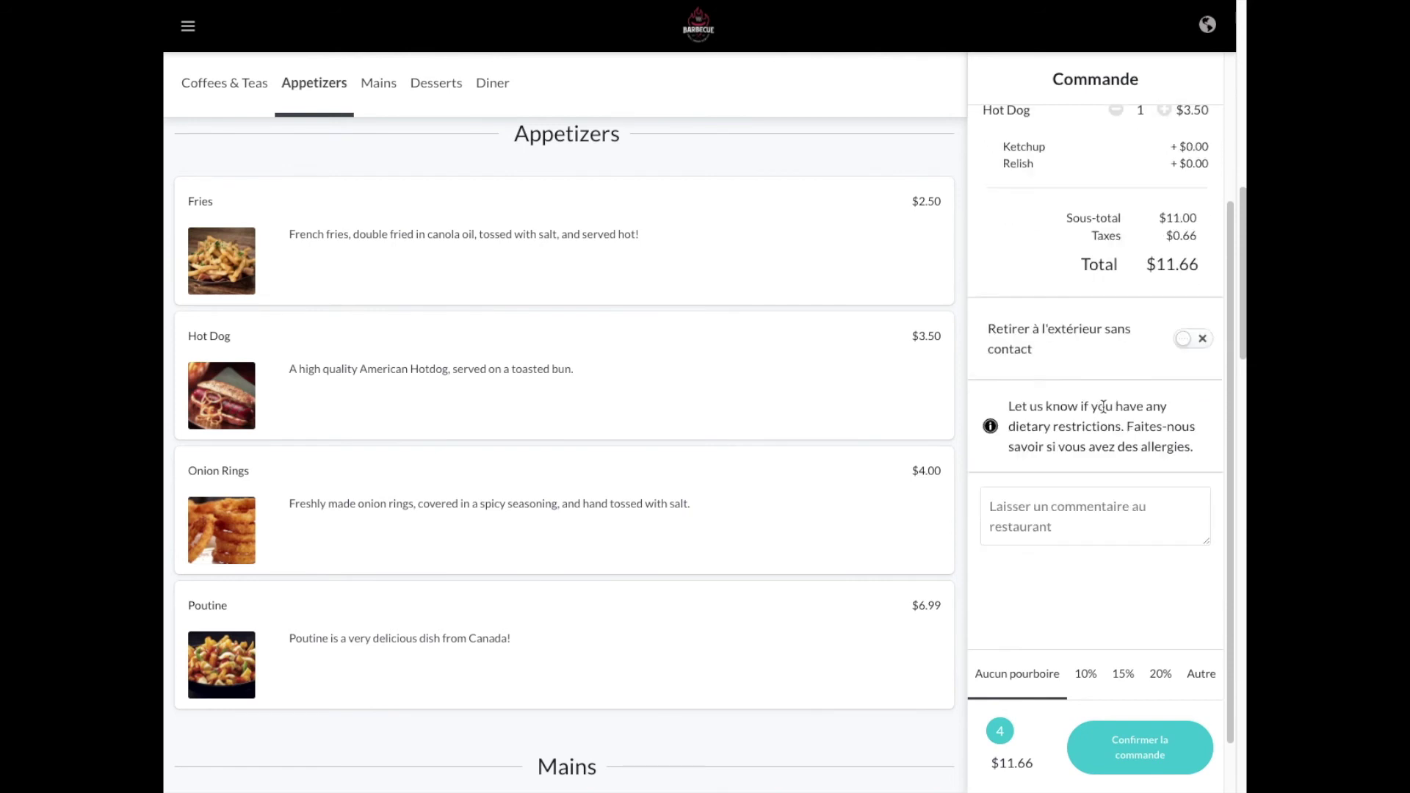
{"action": "left_click", "coordinate": [1184, 337]}
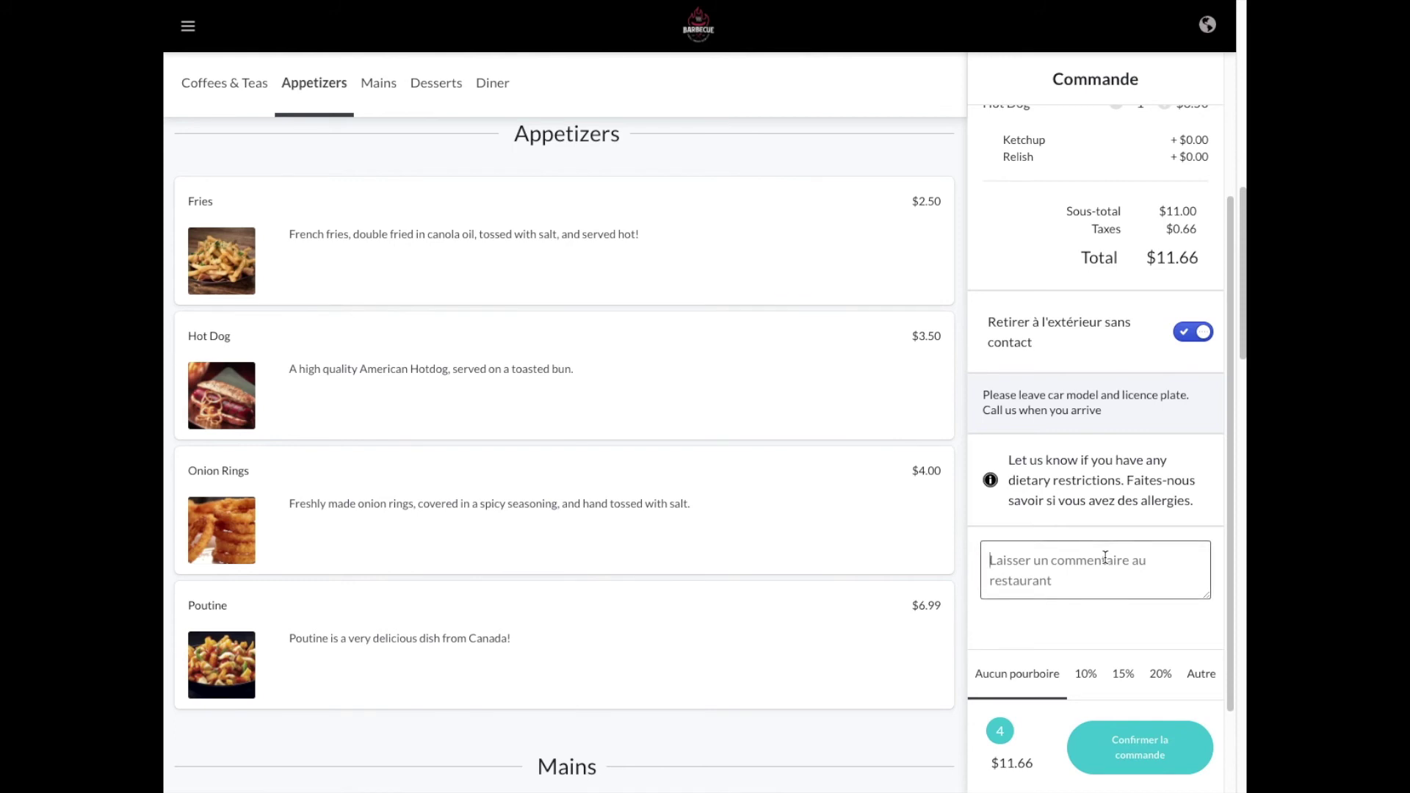
Step: Leave the restaurant comment "**Allergie aux noix**" and, after trying the preset tip percentages, set a custom tip of 5,00 $
{"action": "type", "text": "**Allergie aux noix**"}
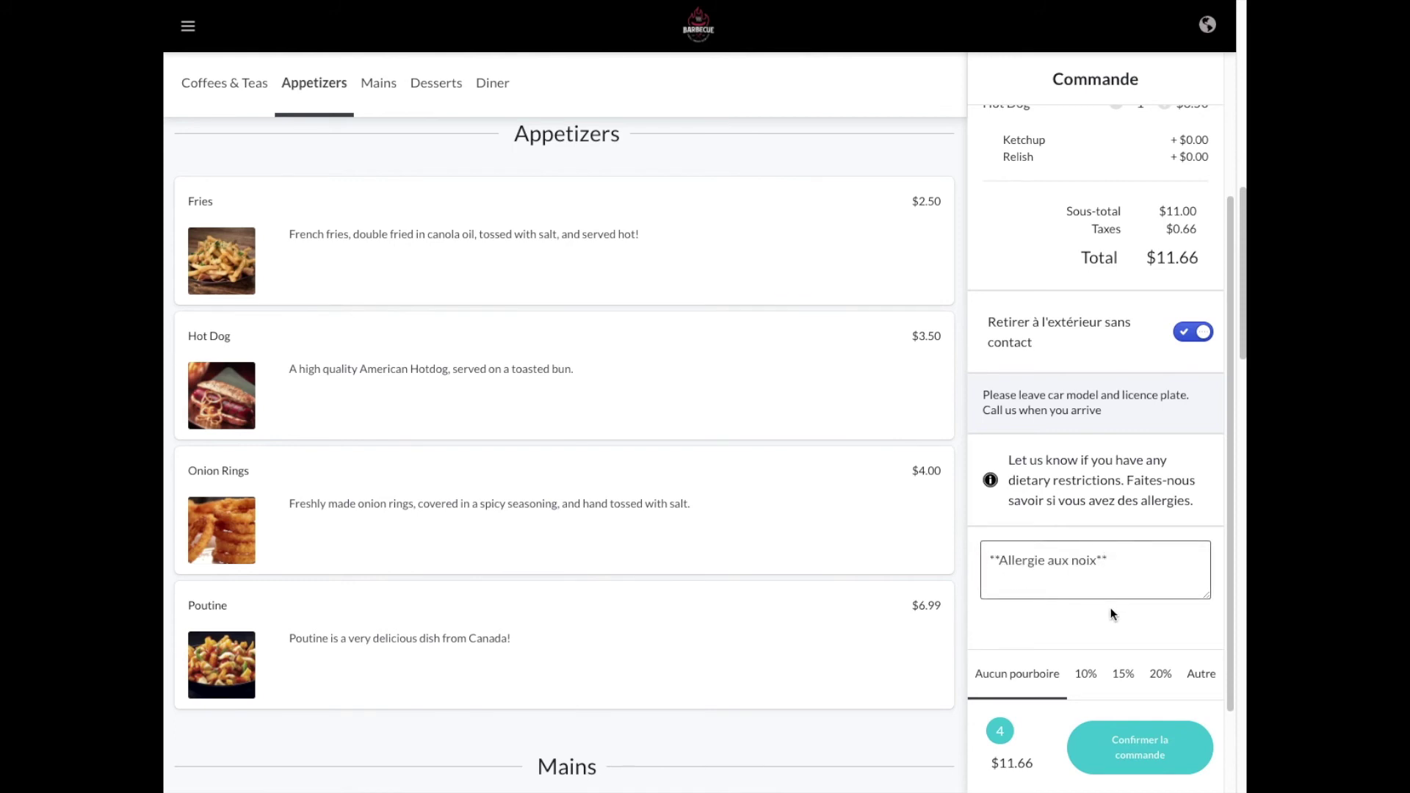
{"action": "left_click", "coordinate": [1086, 684]}
{"action": "left_click", "coordinate": [1125, 685]}
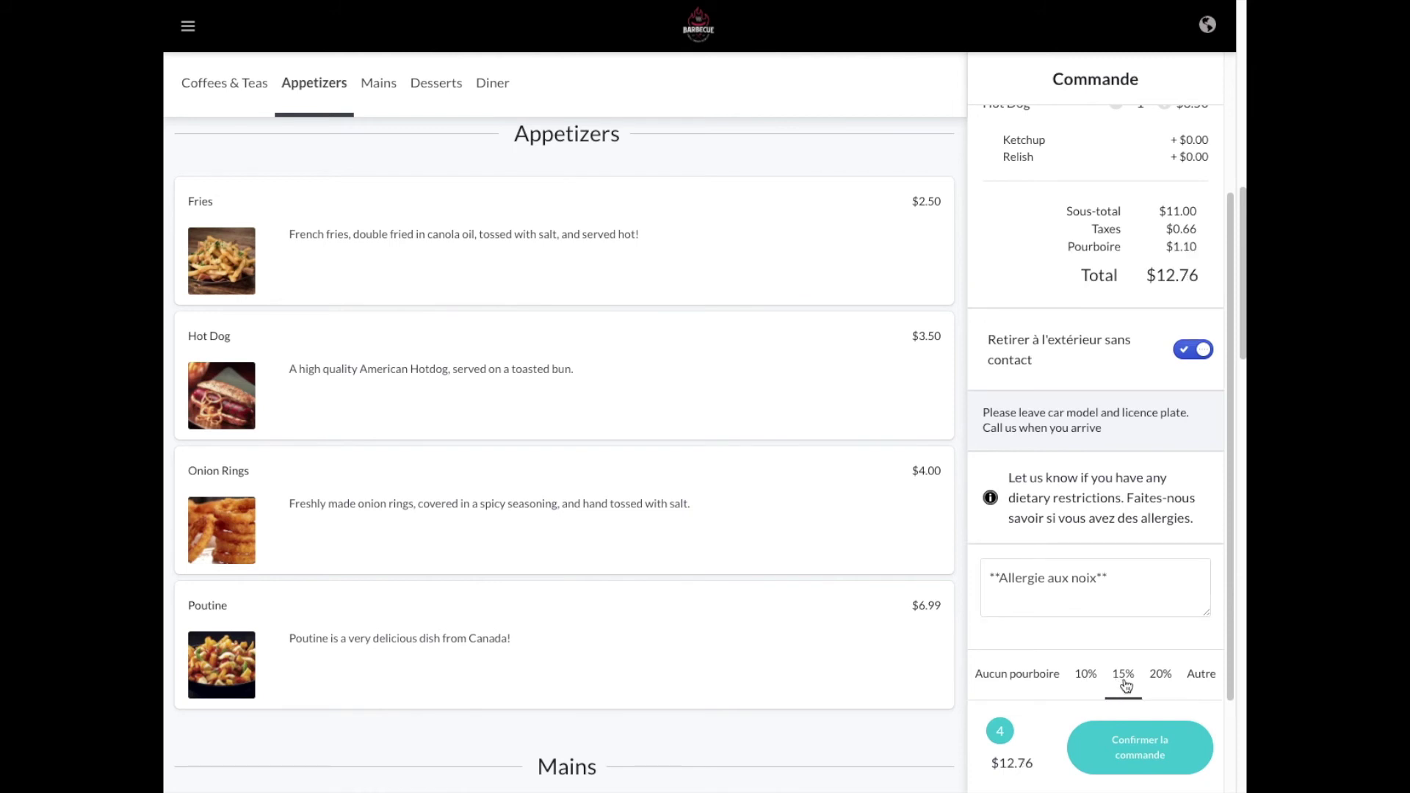
{"action": "left_click", "coordinate": [1159, 683]}
{"action": "left_click", "coordinate": [1202, 683]}
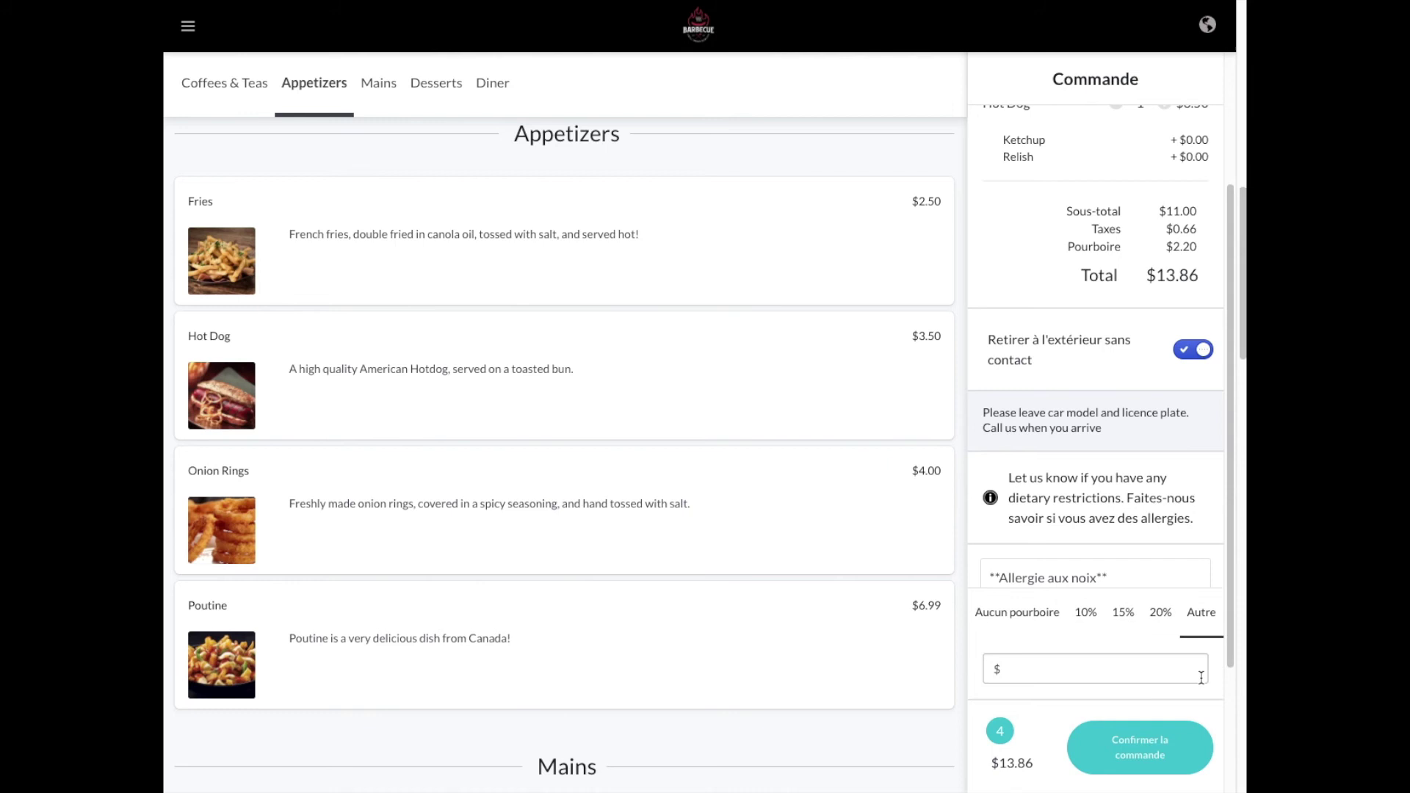
{"action": "left_click", "coordinate": [1090, 674]}
{"action": "type", "text": "5"}
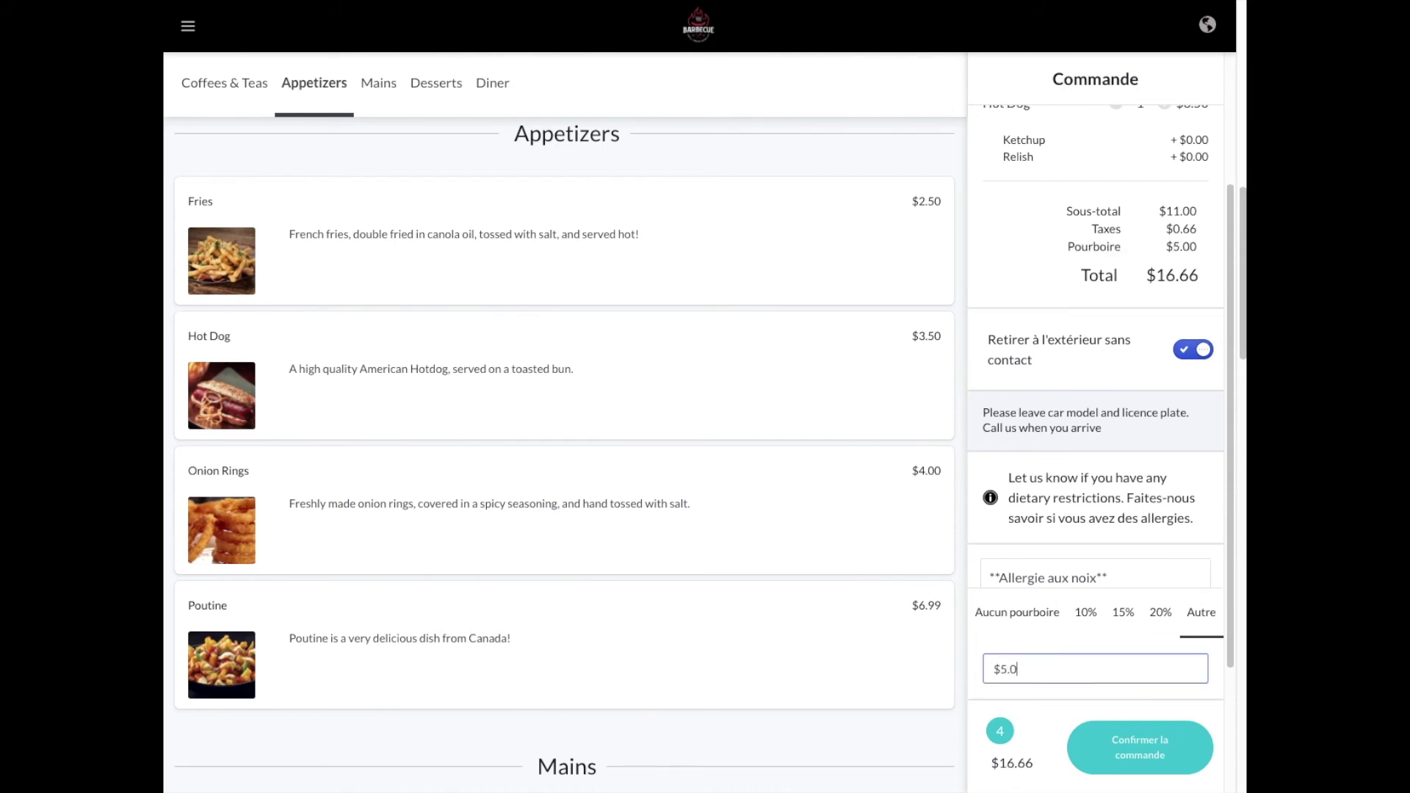
Step: Confirm the cart, choose the saved VISA card as payment method, and place the order
{"action": "left_click", "coordinate": [1141, 763]}
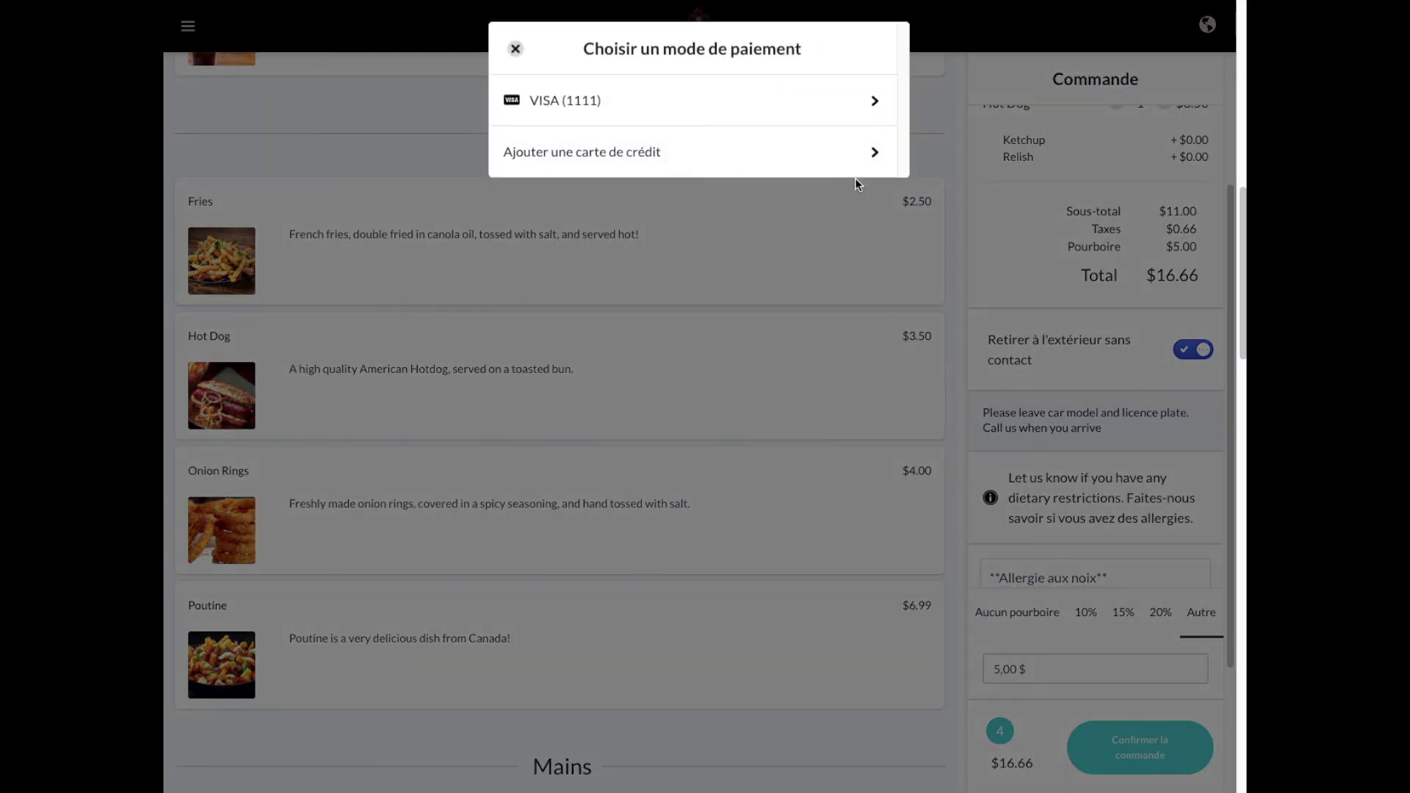
{"action": "left_click", "coordinate": [769, 104]}
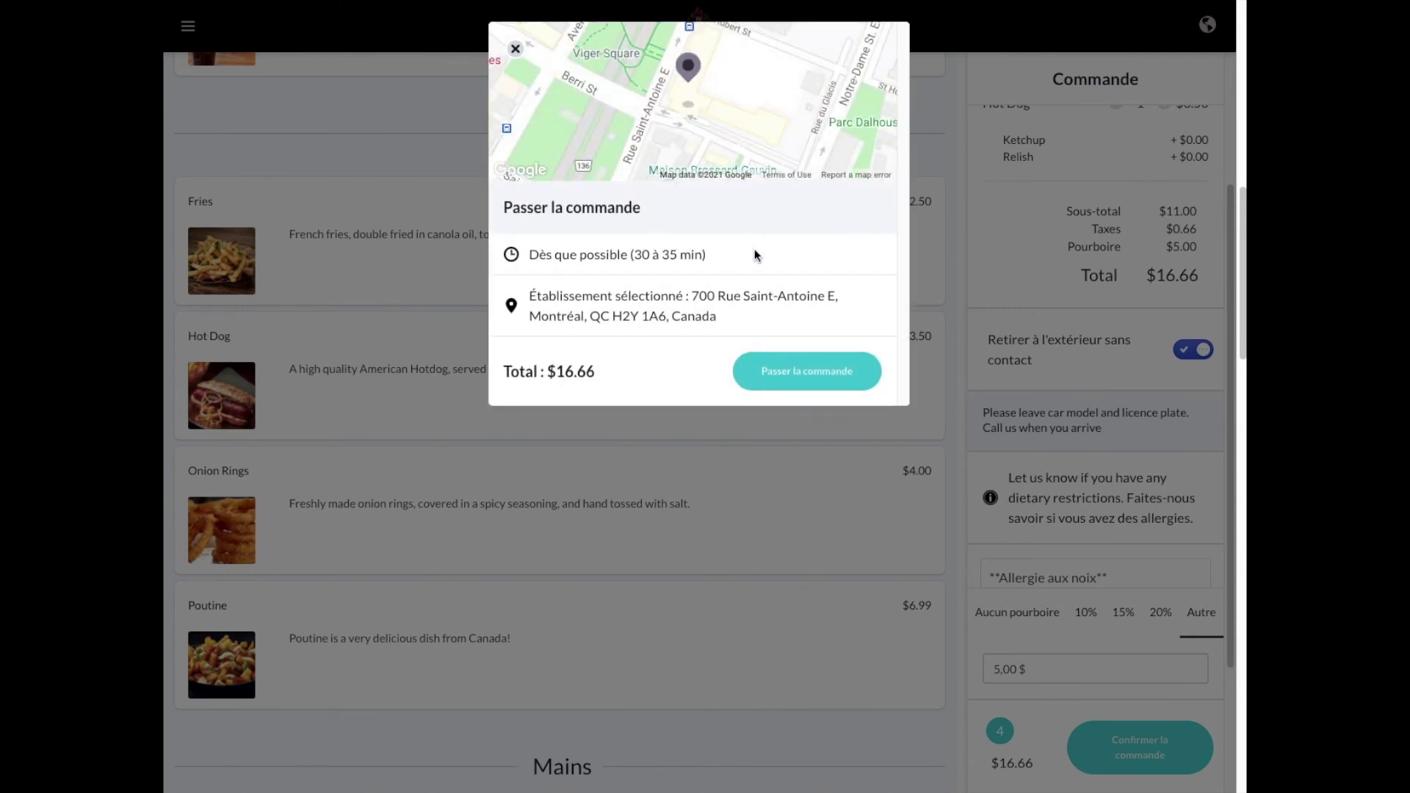
{"action": "left_click", "coordinate": [780, 379]}
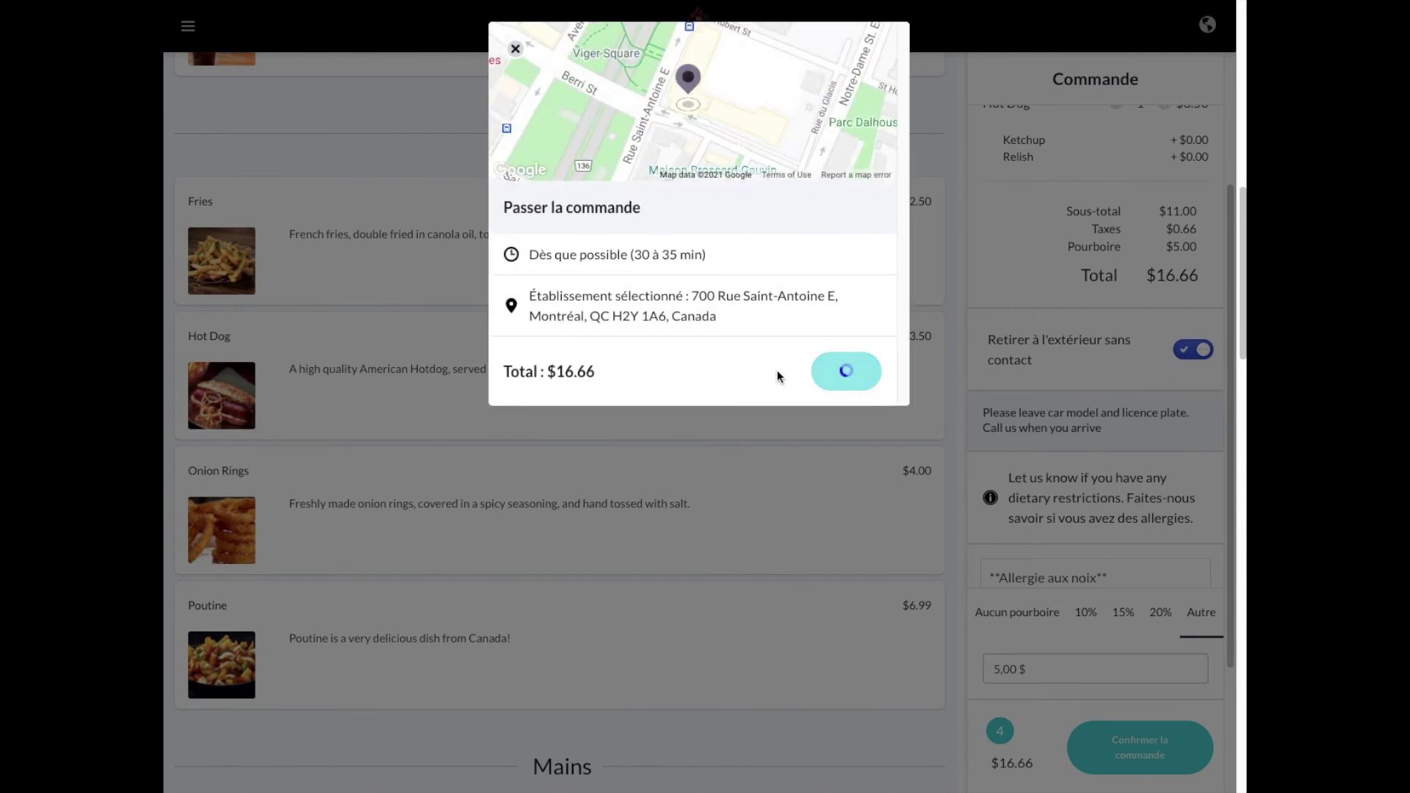
{"action": "scroll", "coordinate": [714, 377], "scroll_direction": "down", "scroll_amount": 4}
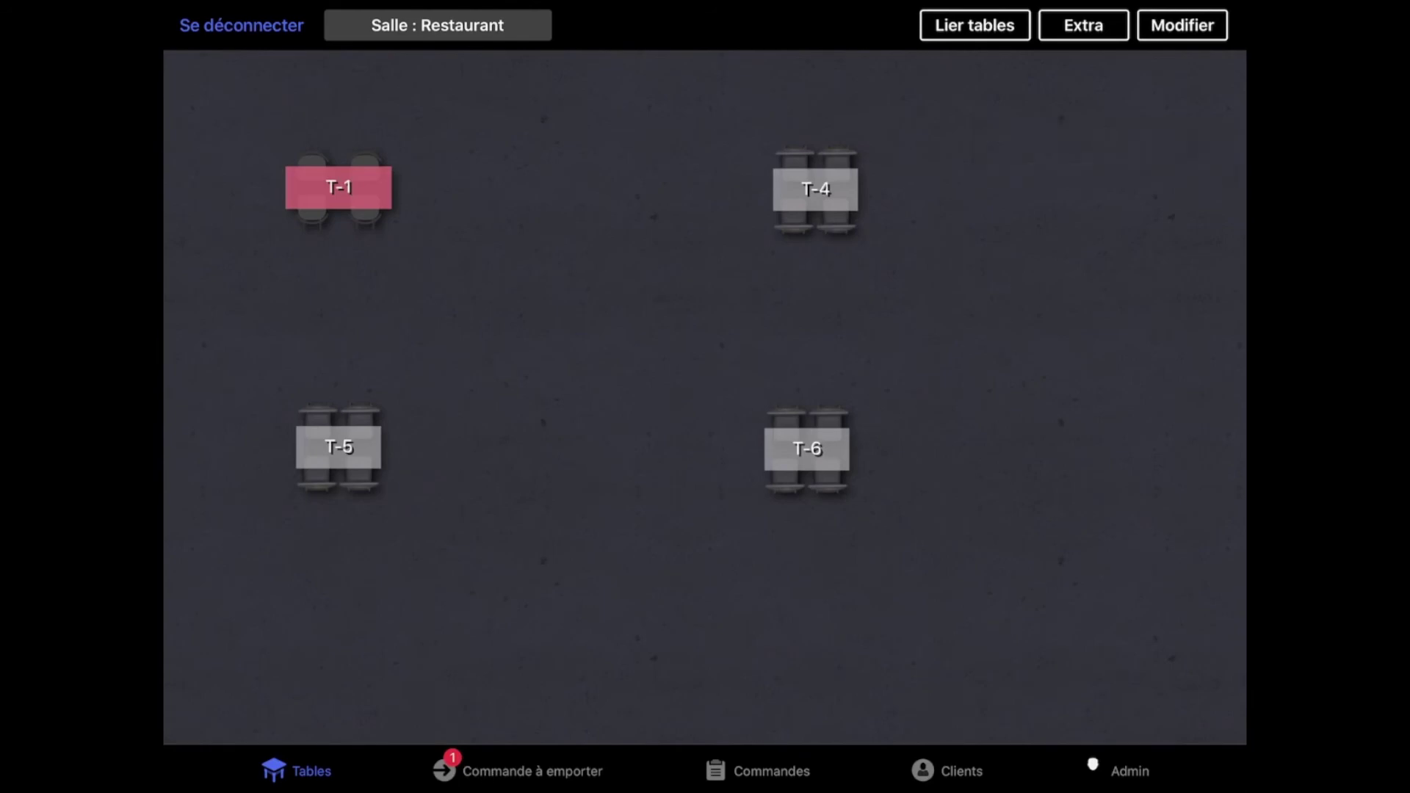
Step: In the Lightspeed Restaurant POS, open the new takeaway order and send it to accept it
{"action": "left_click", "coordinate": [486, 774]}
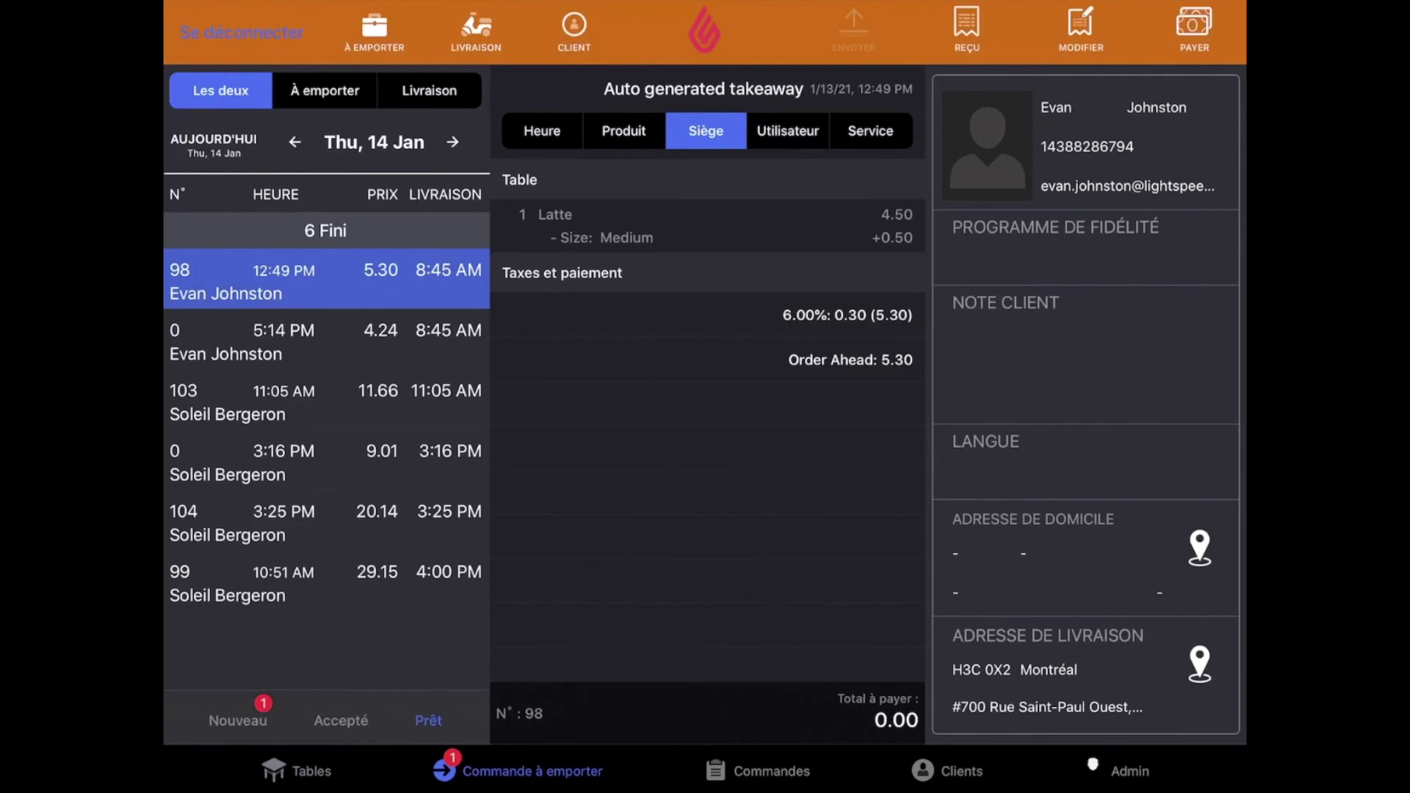
{"action": "left_click", "coordinate": [265, 722]}
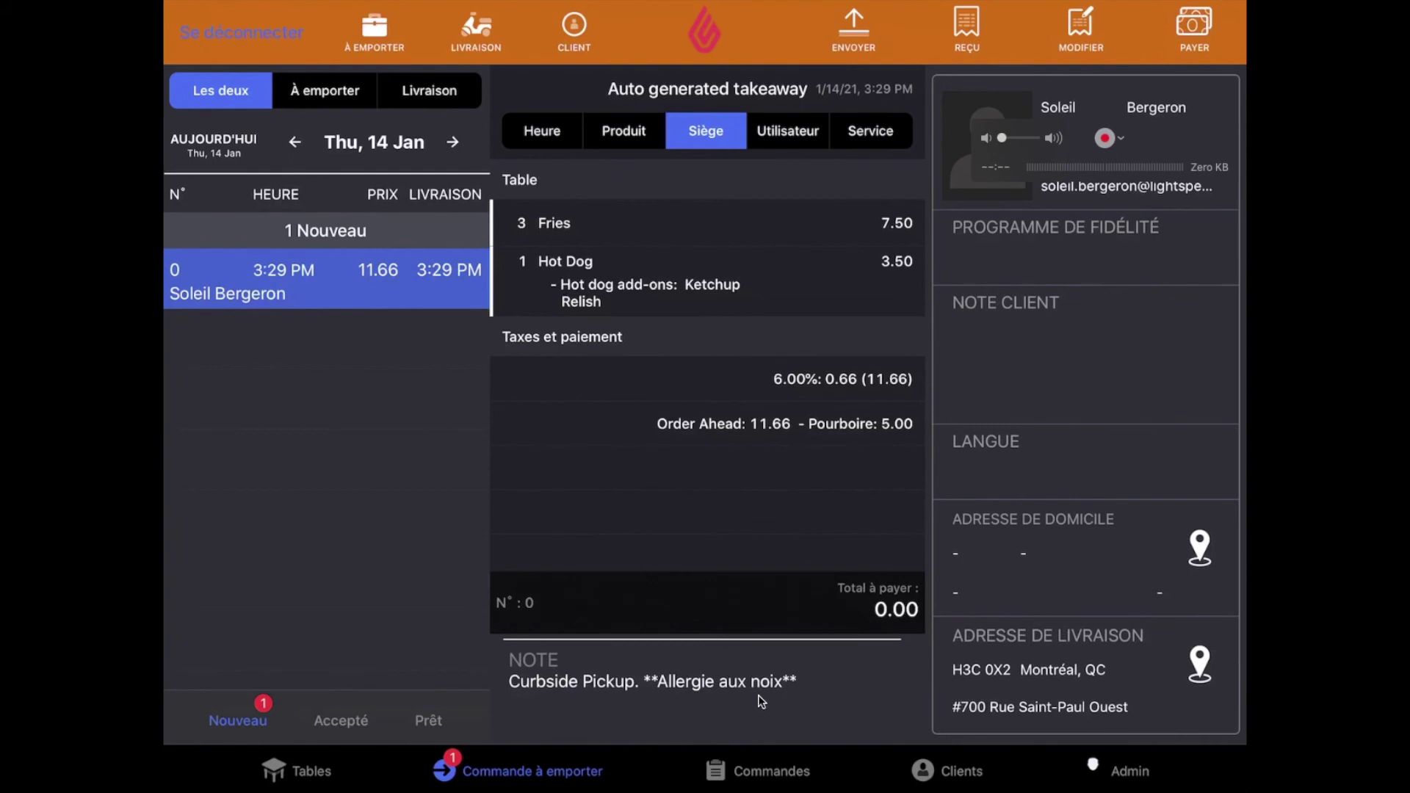
{"action": "left_click", "coordinate": [869, 60]}
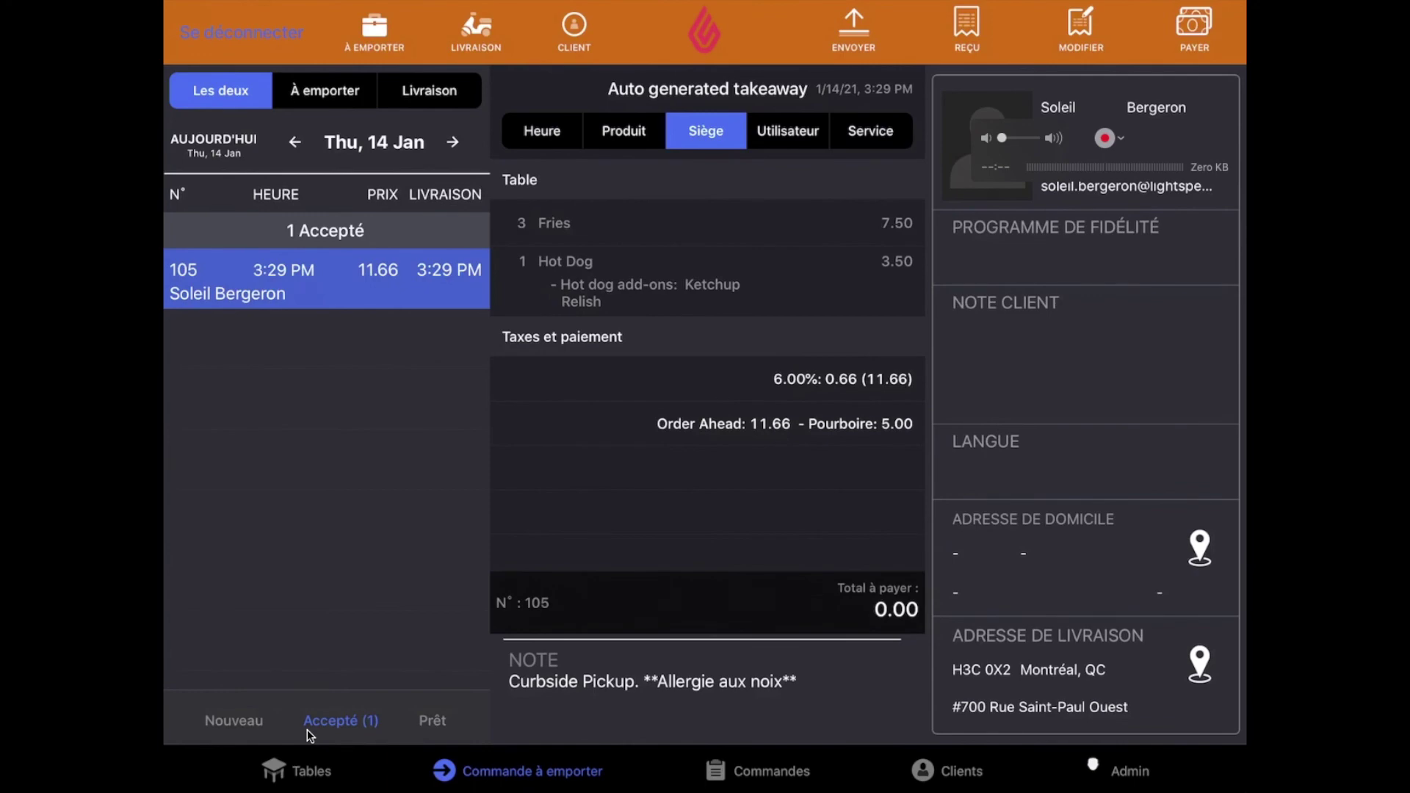
Step: Switch back to the online ordering page to check the order's preparation status
{"action": "key", "text": "ctrl+Left"}
{"action": "key", "text": "ctrl+Left"}
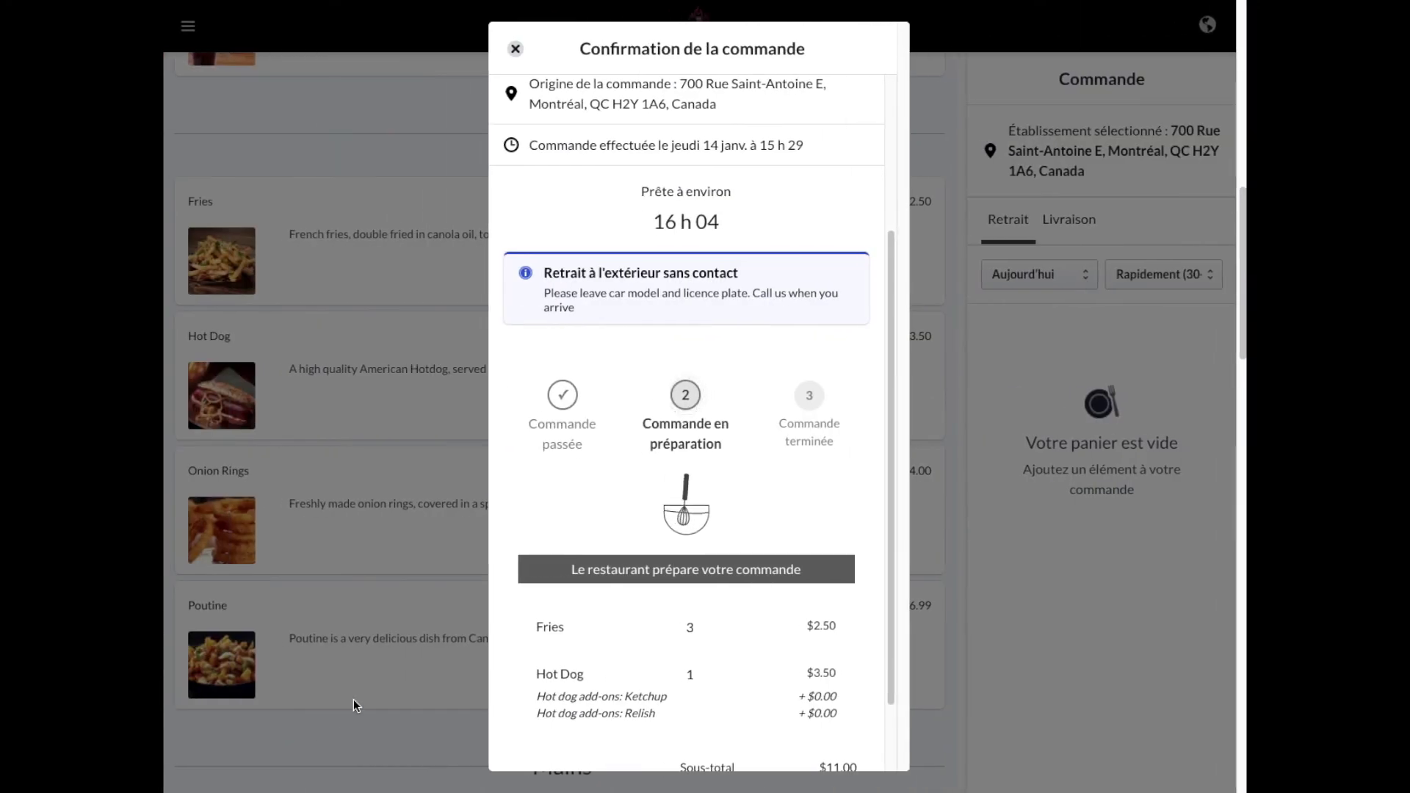